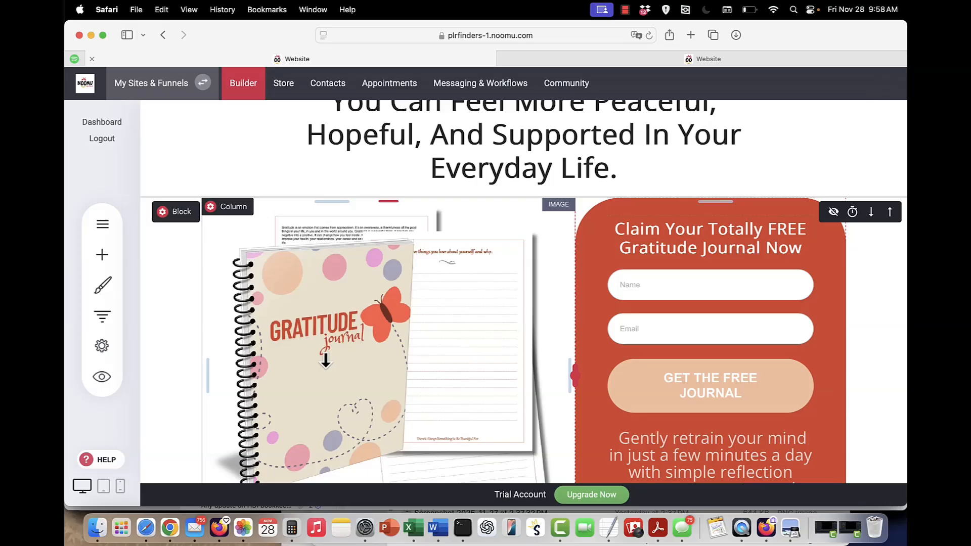
# Review the project's funnel list with Gratitude Journal and the pages of its funnel.
pyautogui.click(143, 90)
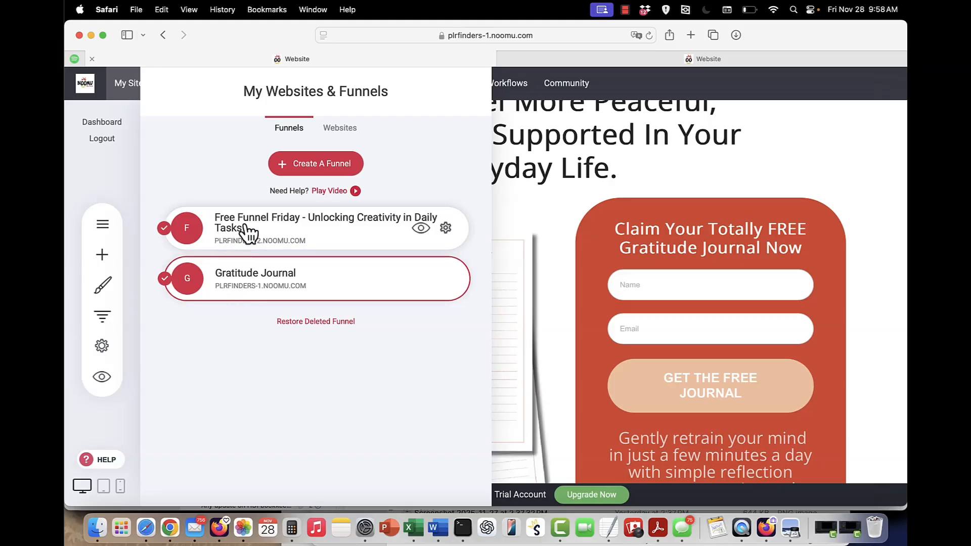
pyautogui.click(248, 288)
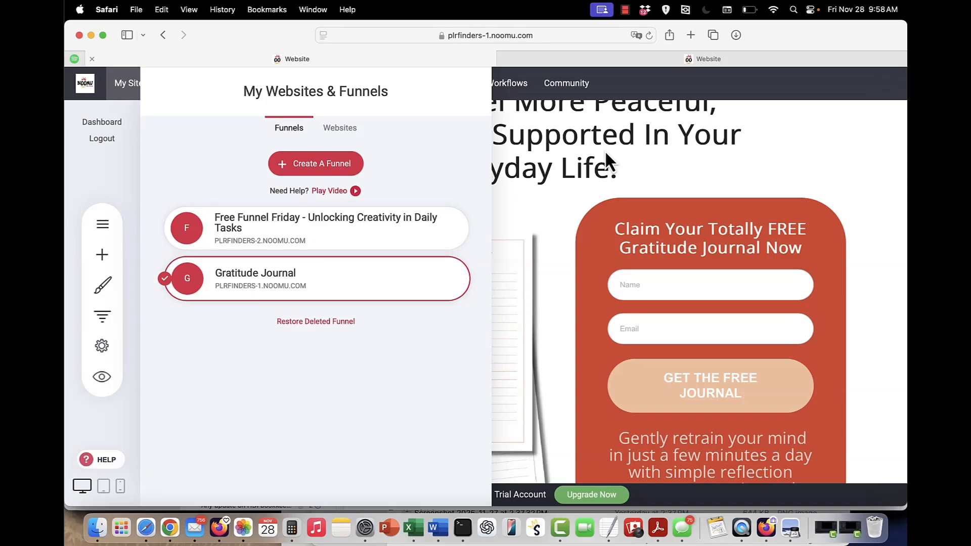
pyautogui.scroll(3, 549, 163)
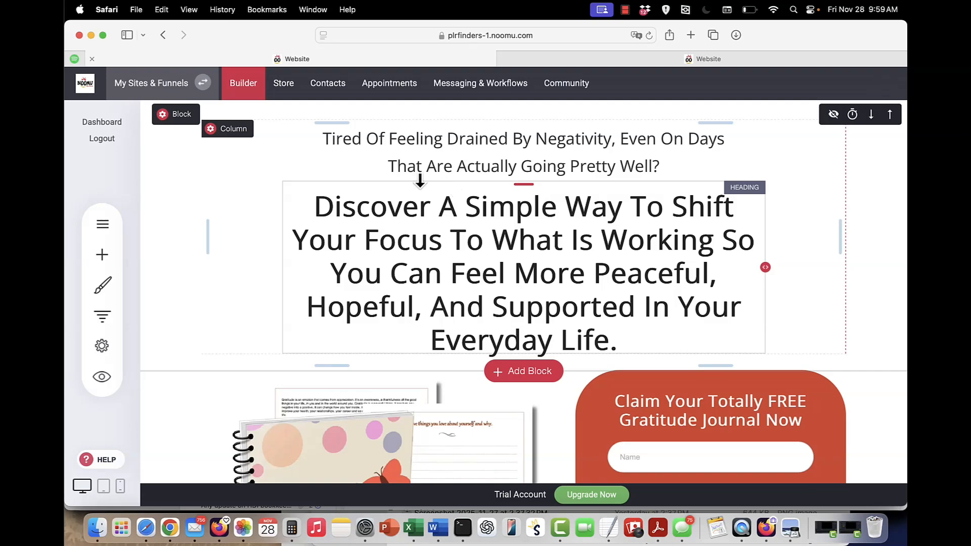
pyautogui.click(103, 226)
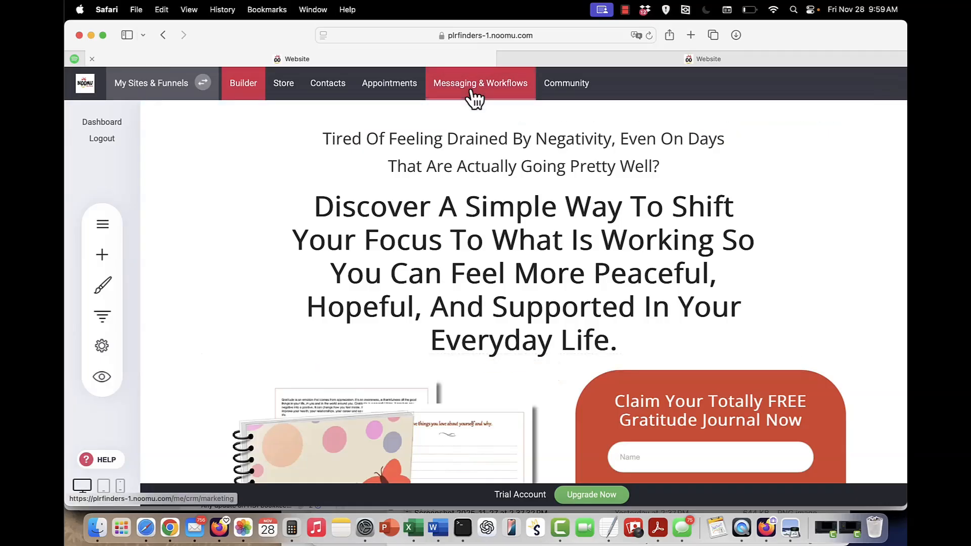
# Look at the automations in Messaging & Workflows and return to the page builder.
pyautogui.click(470, 90)
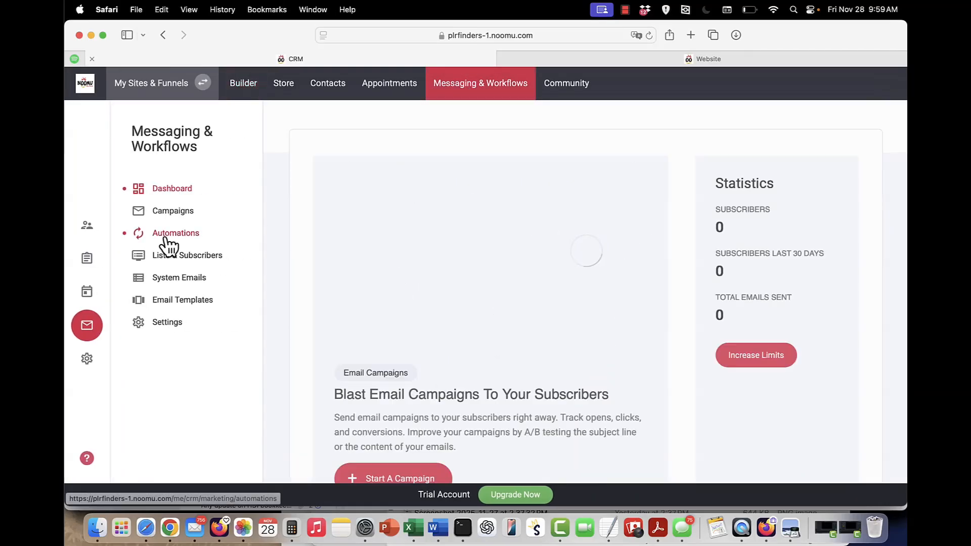
pyautogui.click(165, 239)
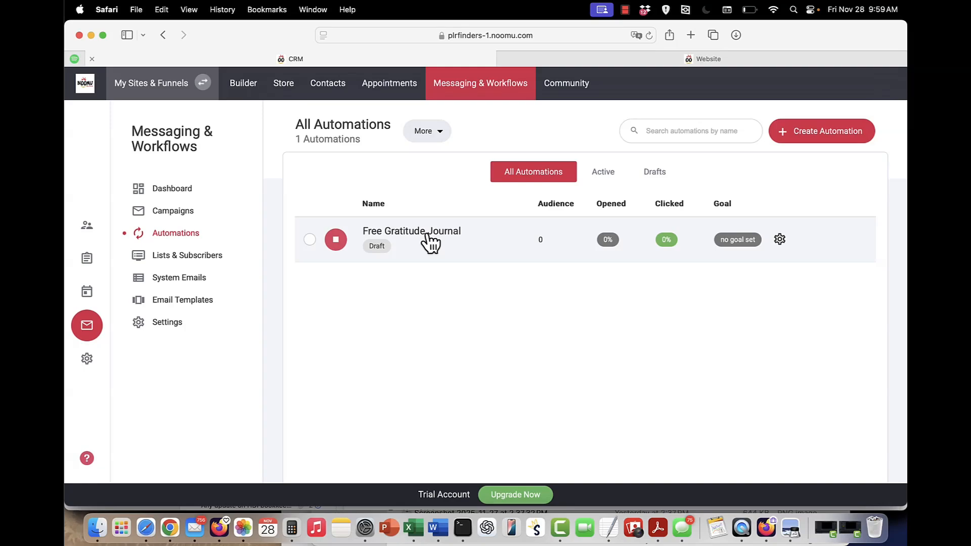
pyautogui.click(244, 85)
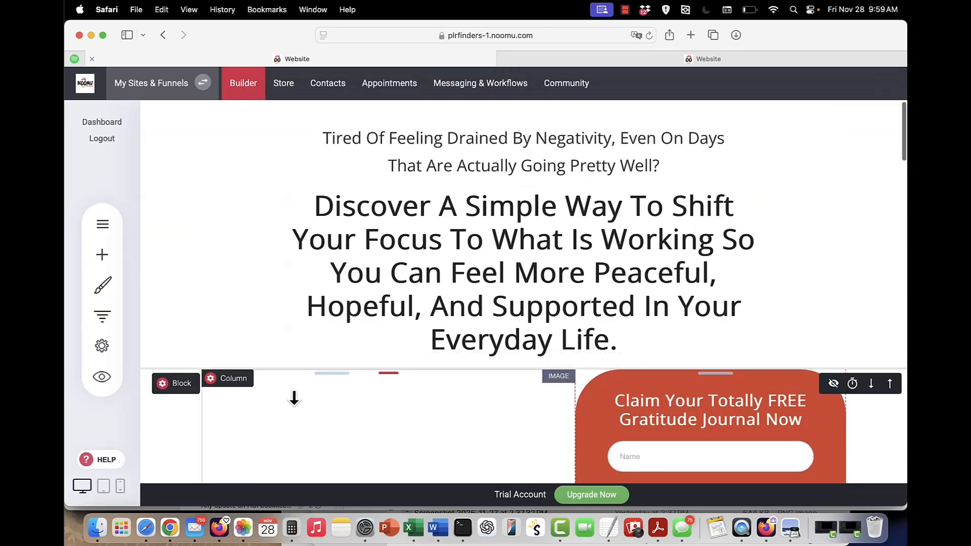
# Look through the Gratitude Journal landing page's original design and return to its headline.
pyautogui.scroll(-2, 294, 399)
pyautogui.scroll(-6, 334, 362)
pyautogui.scroll(7, 336, 363)
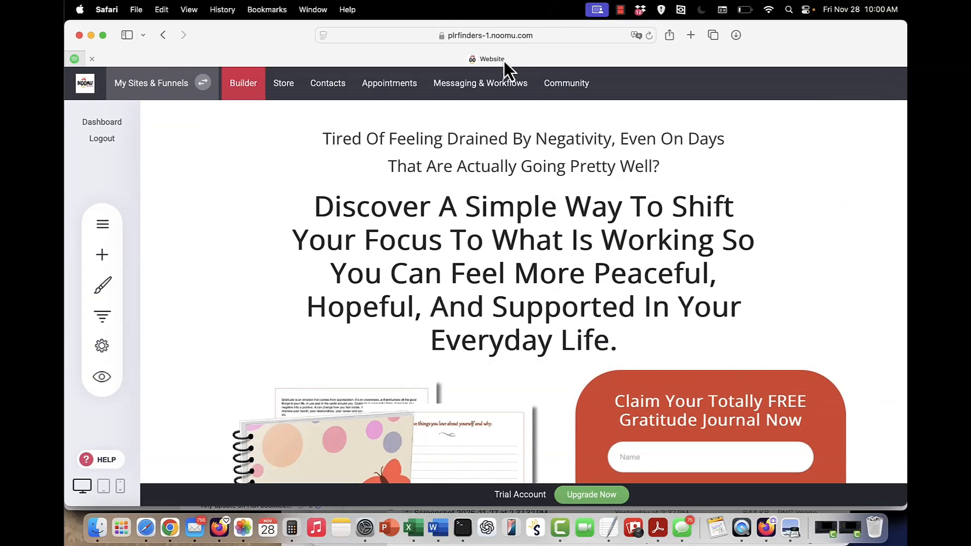
pyautogui.click(504, 59)
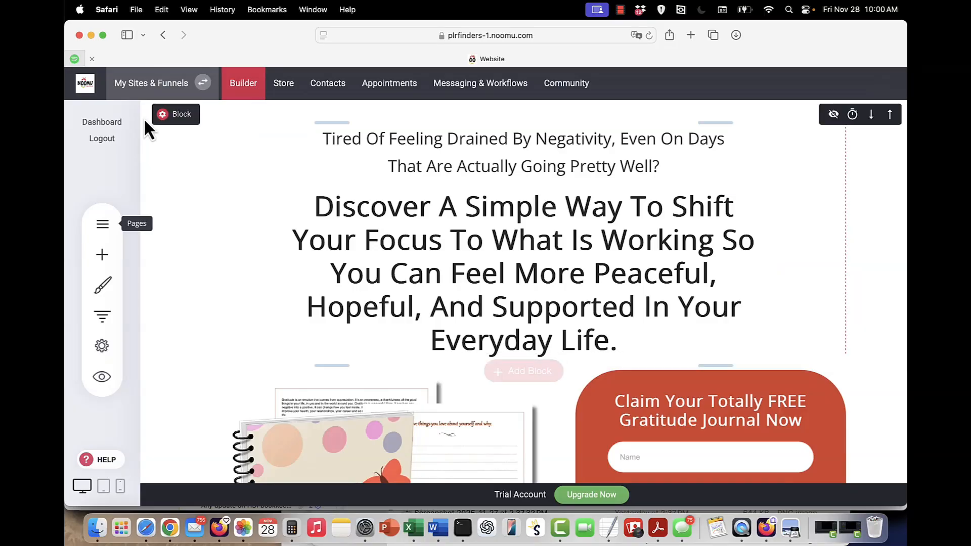
# Duplicate the Gratitude Journal funnel to keep a backup copy.
pyautogui.click(150, 91)
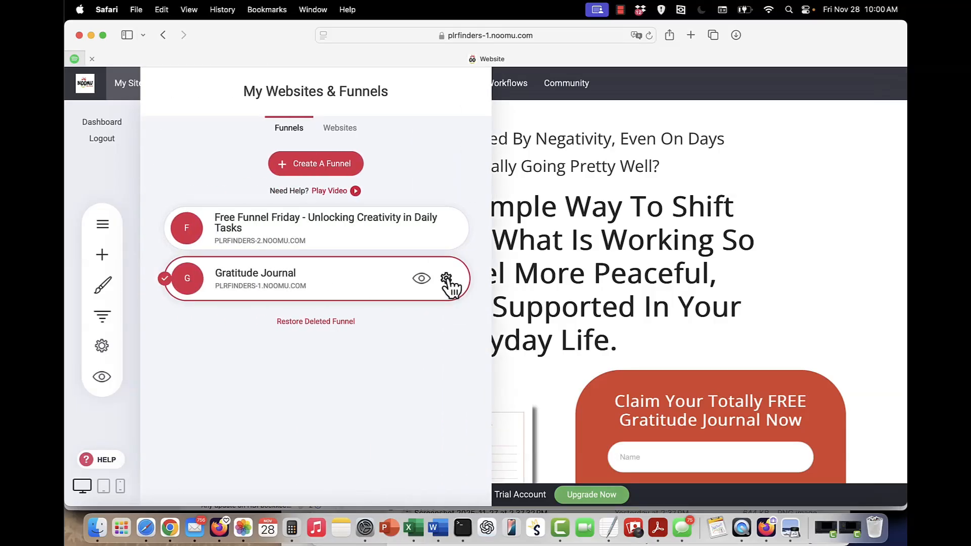
pyautogui.click(446, 279)
pyautogui.click(461, 156)
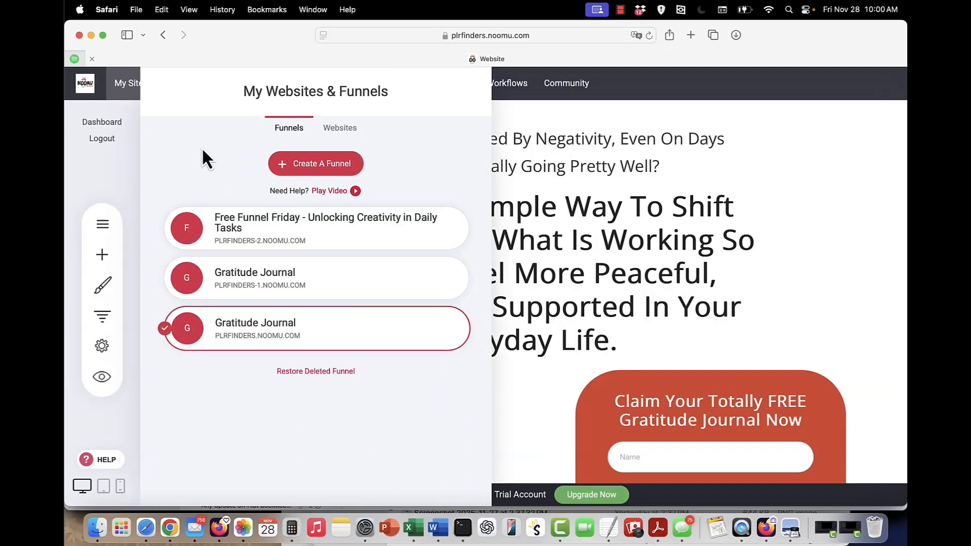
# Rename the duplicated funnel as "COPY - Gratitude Journal" in its general settings and save it.
pyautogui.click(447, 330)
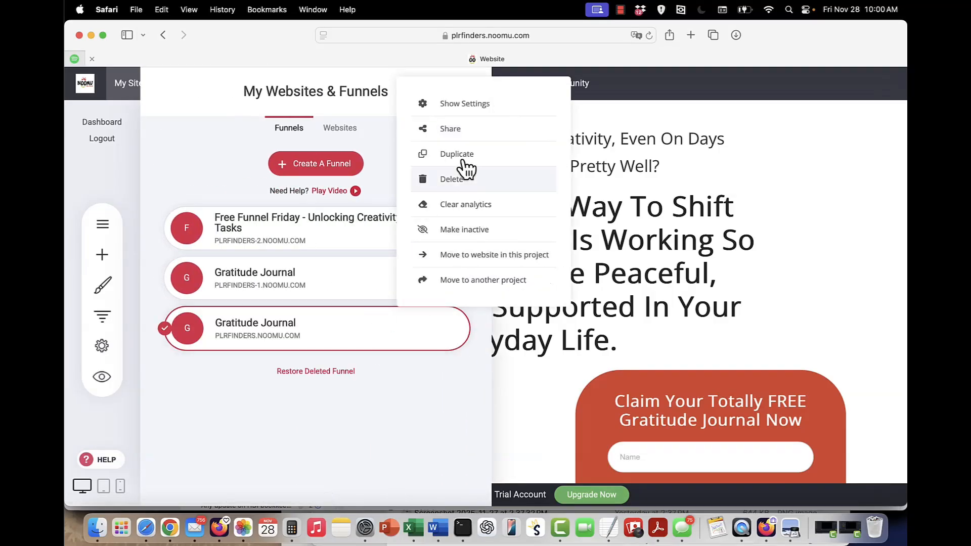
pyautogui.click(465, 105)
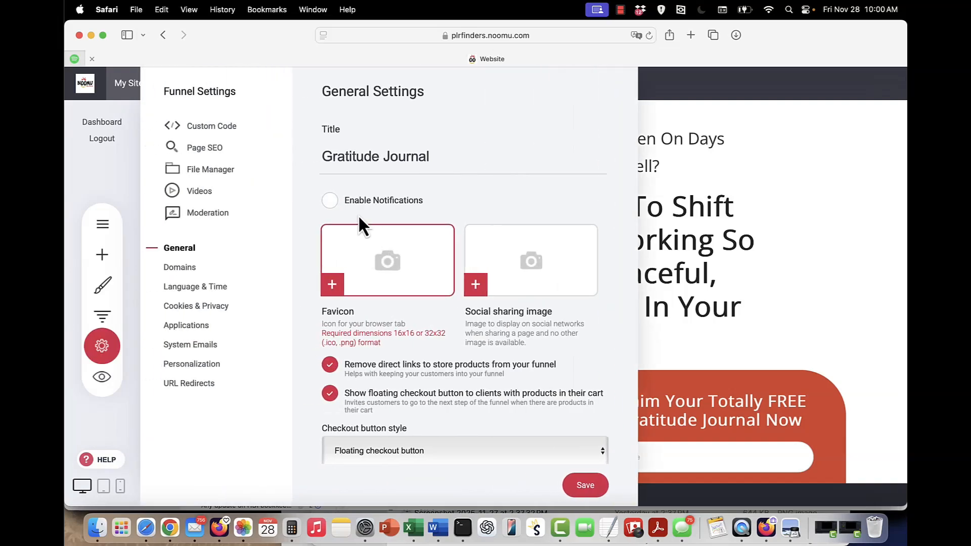
pyautogui.click(326, 153)
pyautogui.write('CPOP')
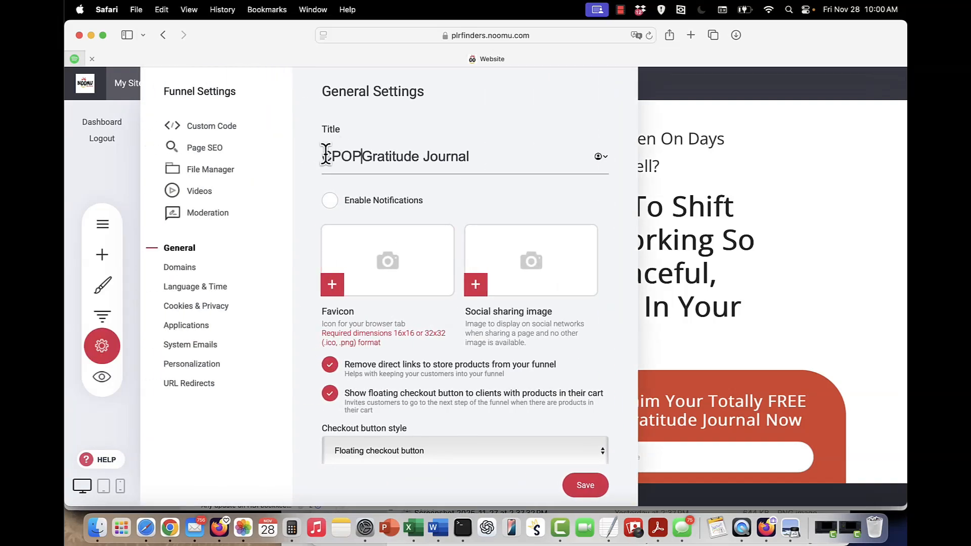
pyautogui.press('BackSpace')
pyautogui.press('BackSpace')
pyautogui.press('BackSpace')
pyautogui.write('OPY -')
pyautogui.click(573, 486)
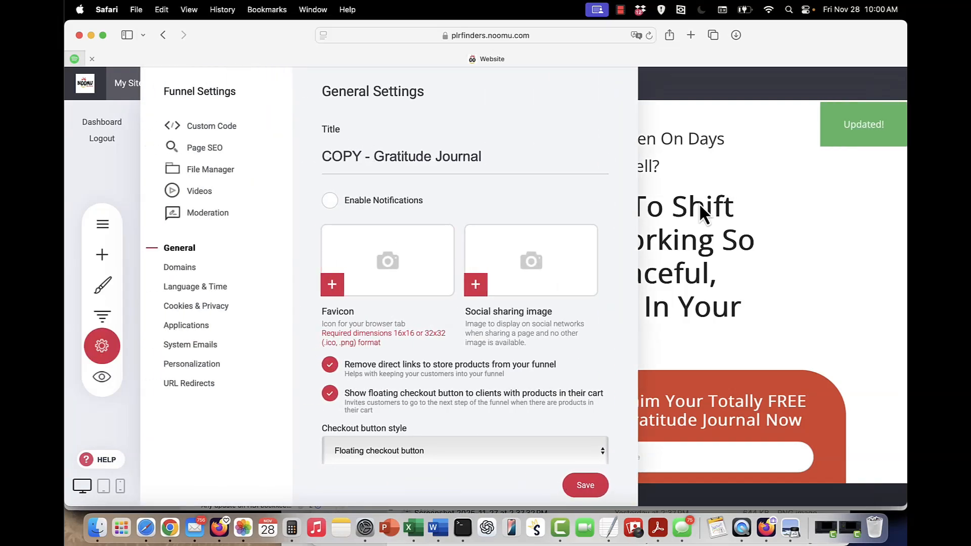
pyautogui.click(660, 237)
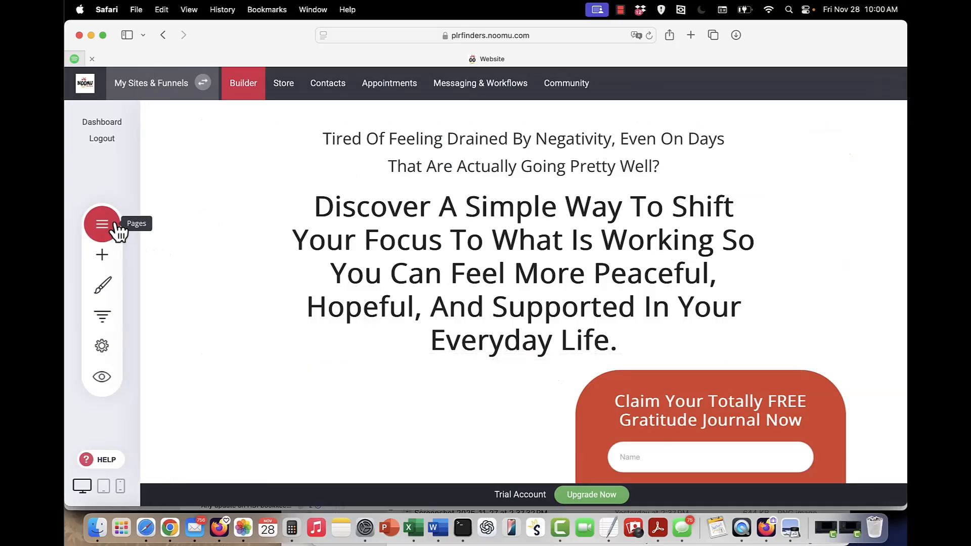
# Switch back to the original Gratitude Journal funnel and load noomu.com in a second browser tab.
pyautogui.click(148, 95)
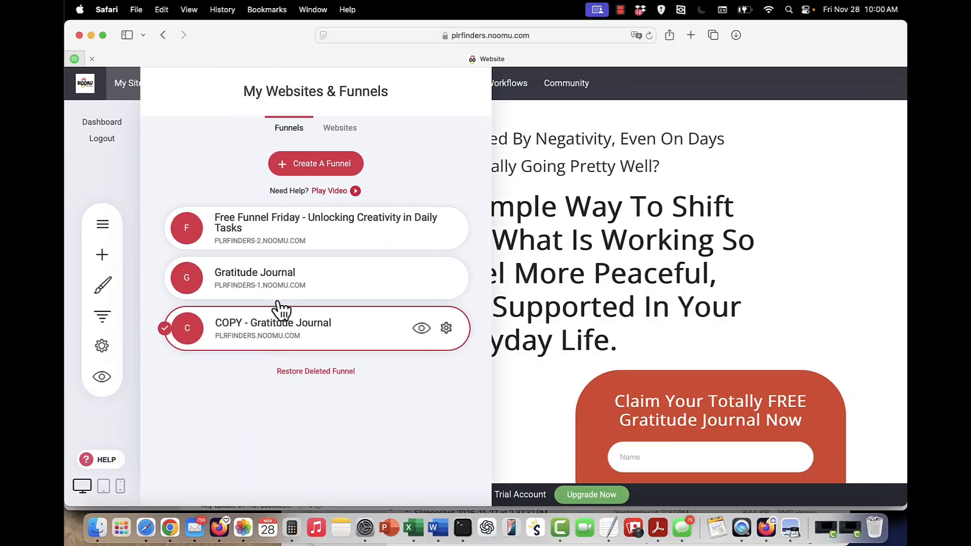
pyautogui.click(260, 277)
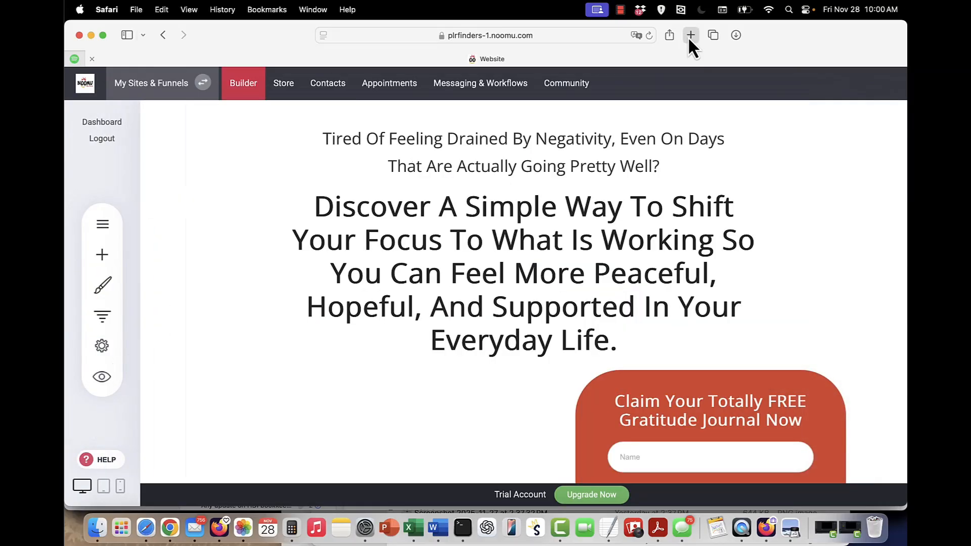
pyautogui.click(690, 35)
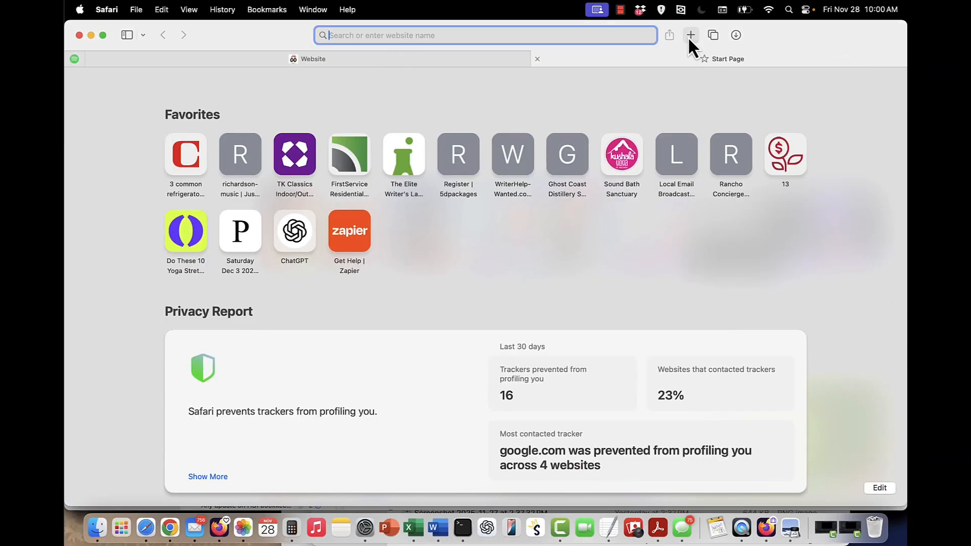
pyautogui.write('noomu.com')
pyautogui.press('Return')
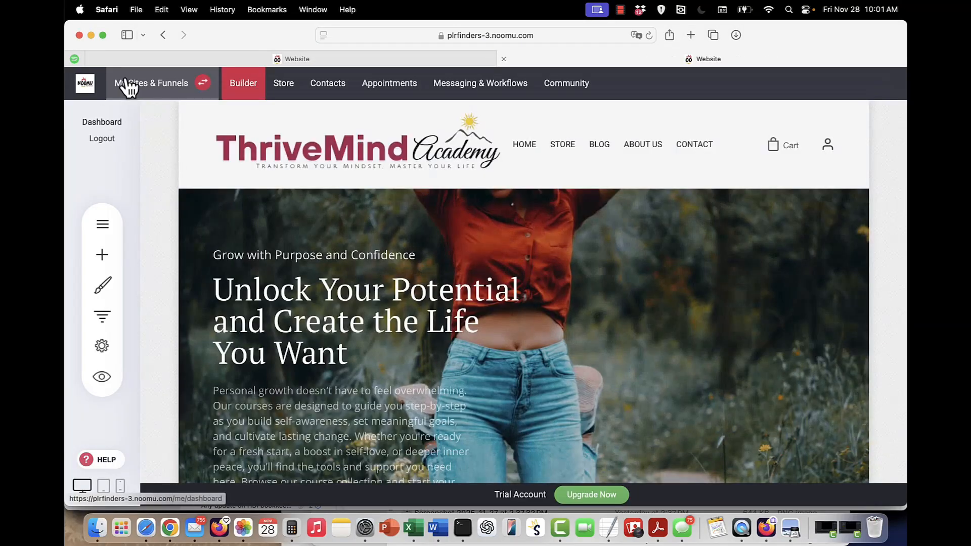
# Open the COPY - Gratitude Journal funnel in the second browser tab and view its landing page.
pyautogui.click(130, 85)
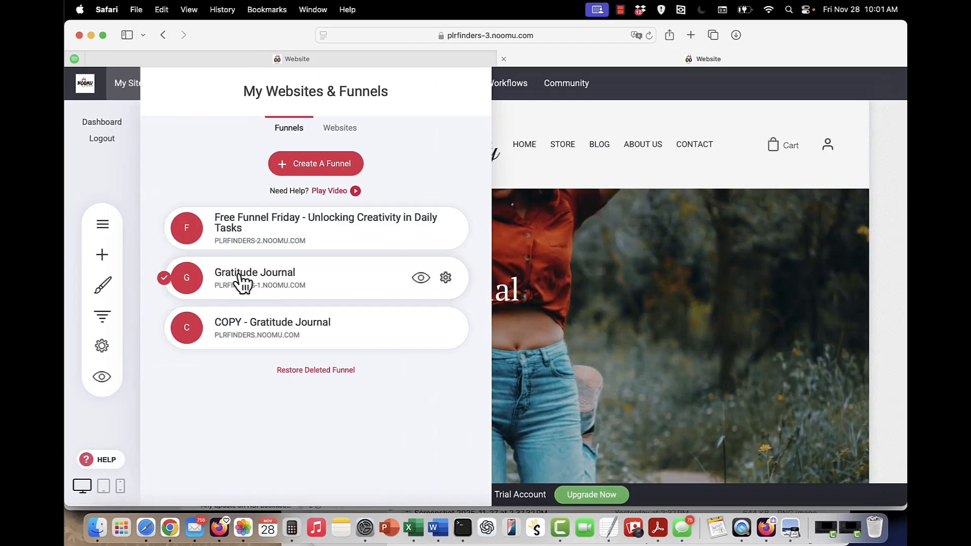
pyautogui.click(243, 326)
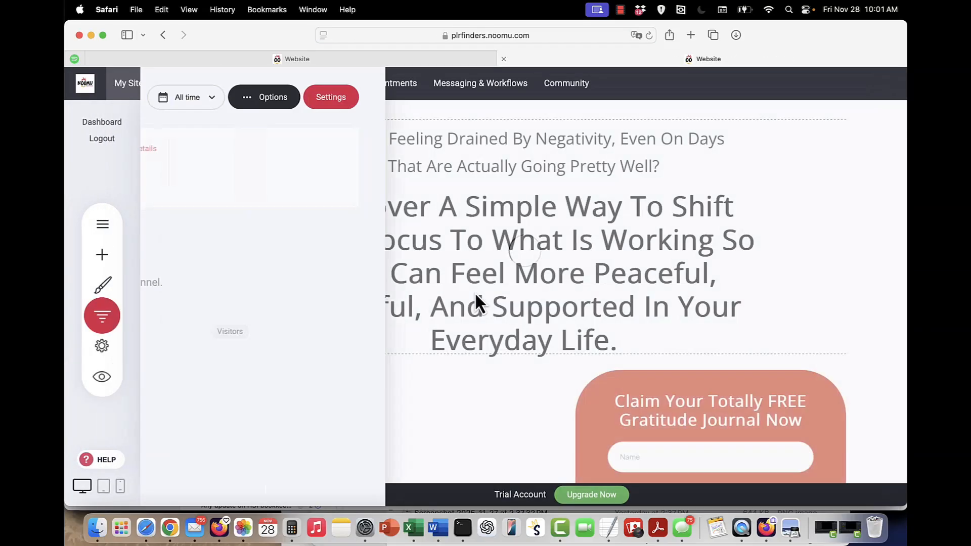
pyautogui.click(836, 213)
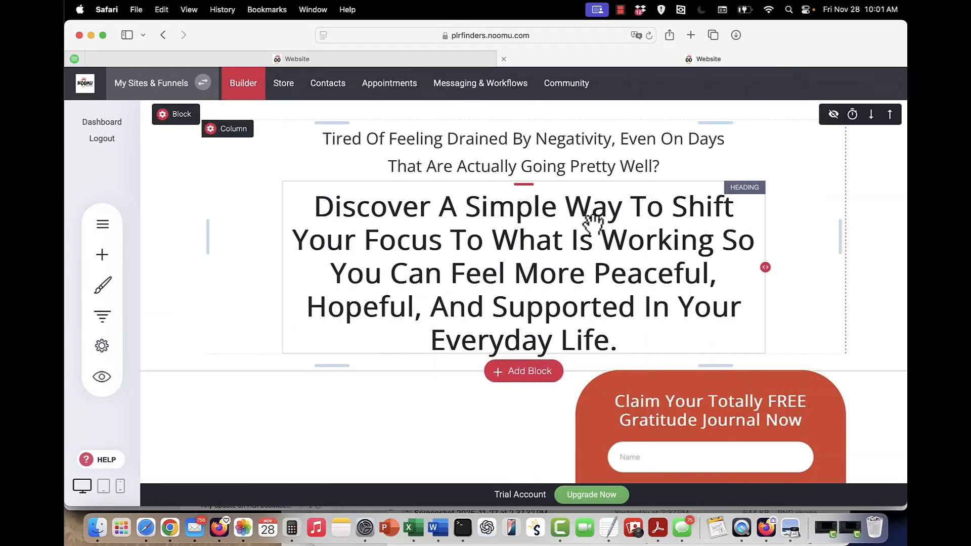
pyautogui.scroll(-5, 557, 228)
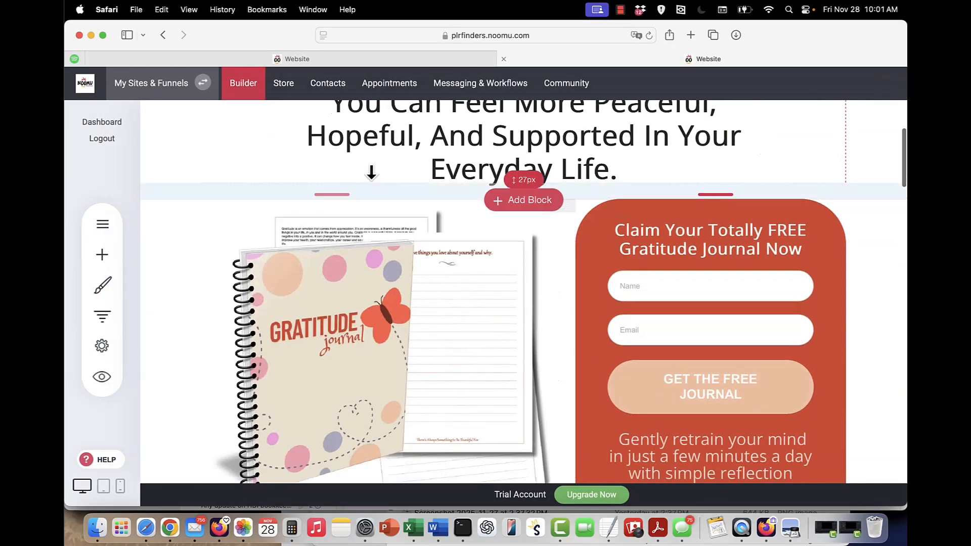
# Return to the first browser tab and move the original Gratitude Journal funnel to the website in this project.
pyautogui.click(310, 60)
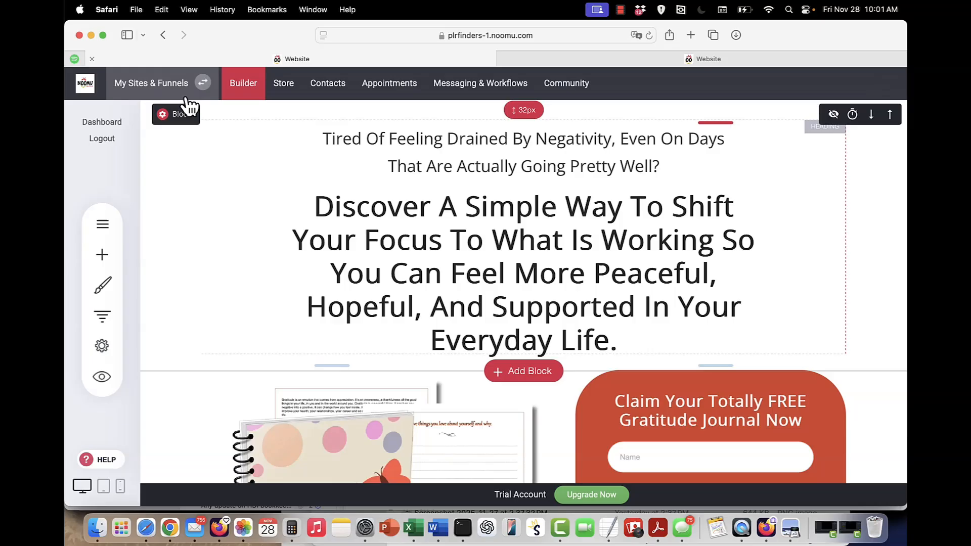
pyautogui.click(165, 94)
pyautogui.moveTo(315, 273)
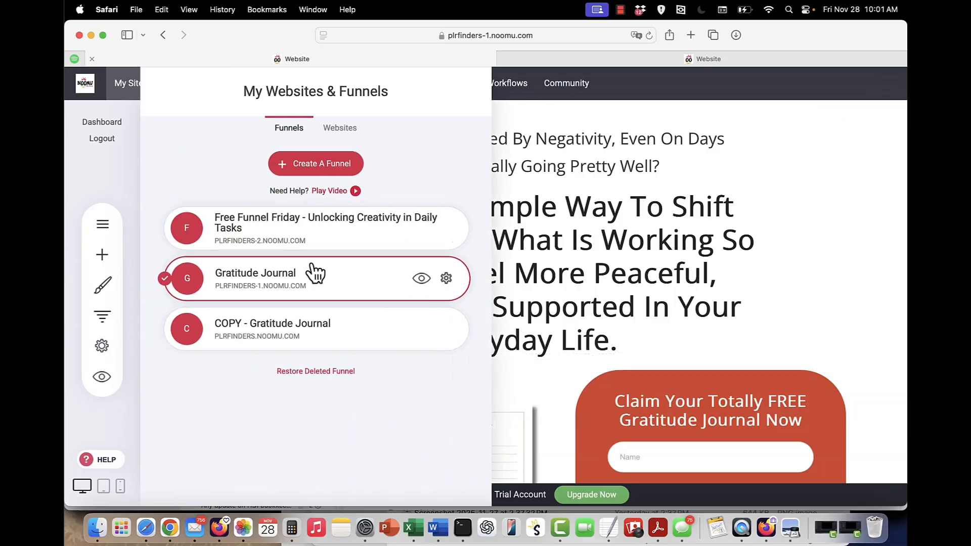
pyautogui.click(447, 279)
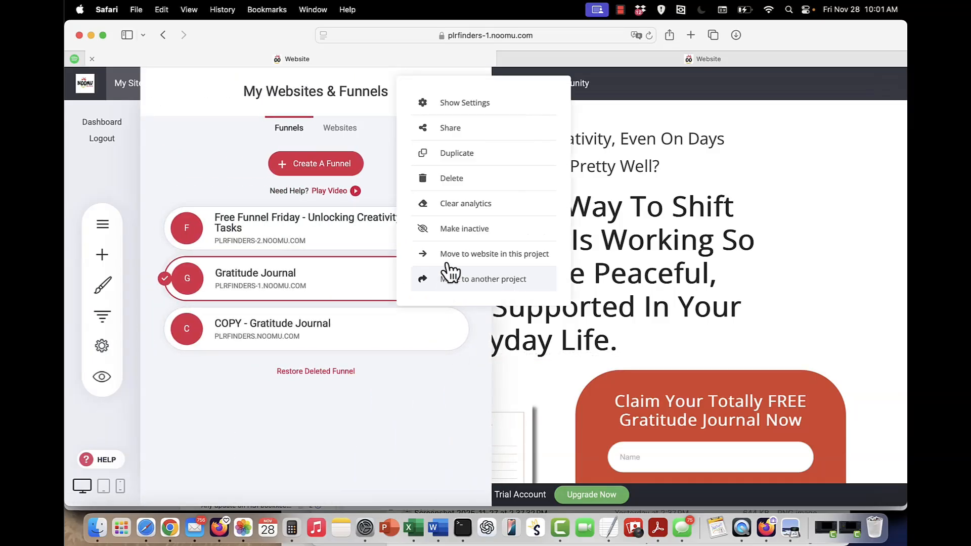
pyautogui.click(448, 259)
pyautogui.click(447, 203)
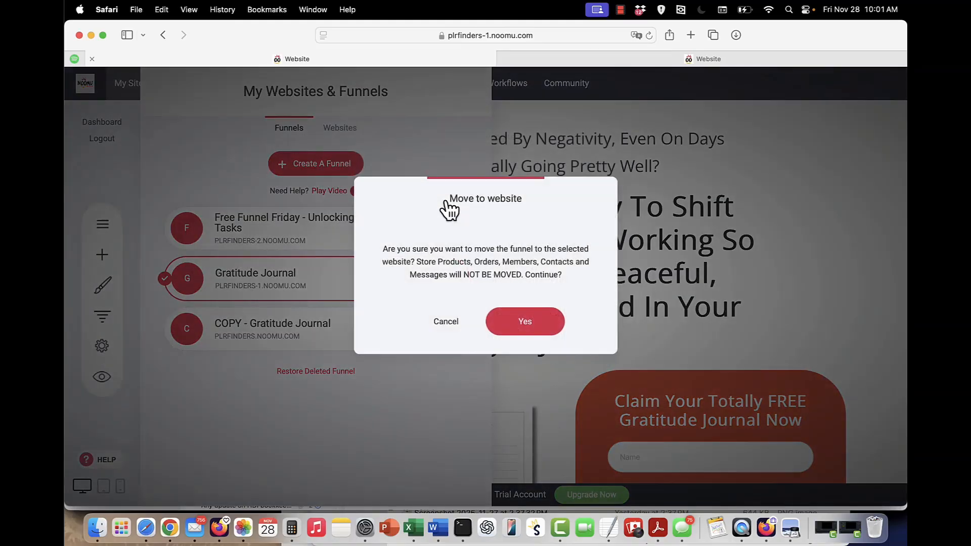
pyautogui.click(524, 321)
# Review the moved Gratitude Journal landing page in the website's styling and check the project's funnel list.
pyautogui.scroll(-20, 526, 334)
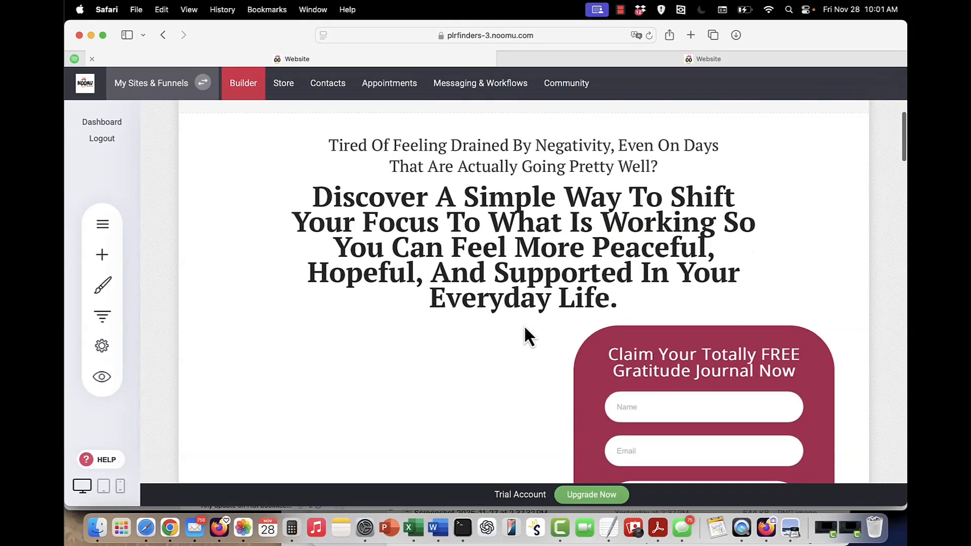
pyautogui.scroll(-15, 531, 321)
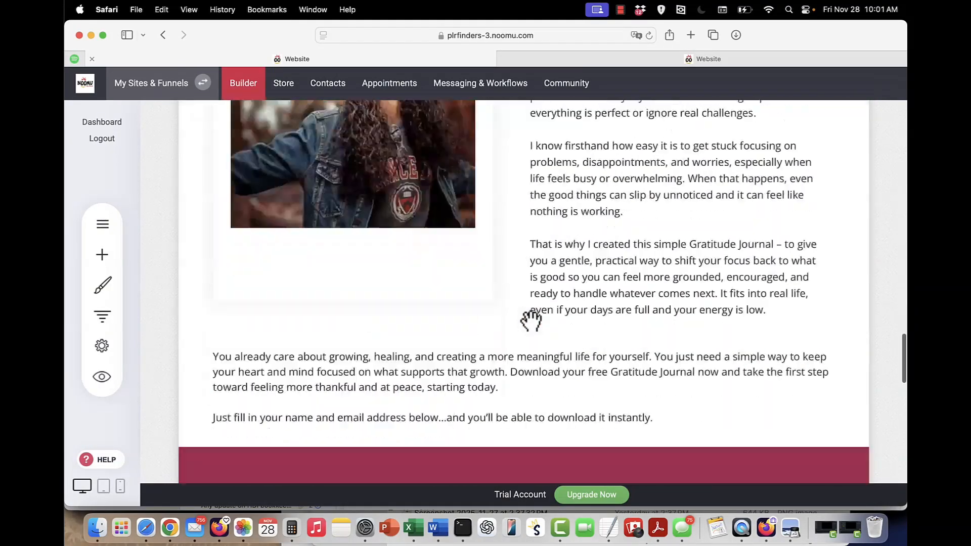
pyautogui.scroll(6, 531, 321)
pyautogui.scroll(15, 531, 320)
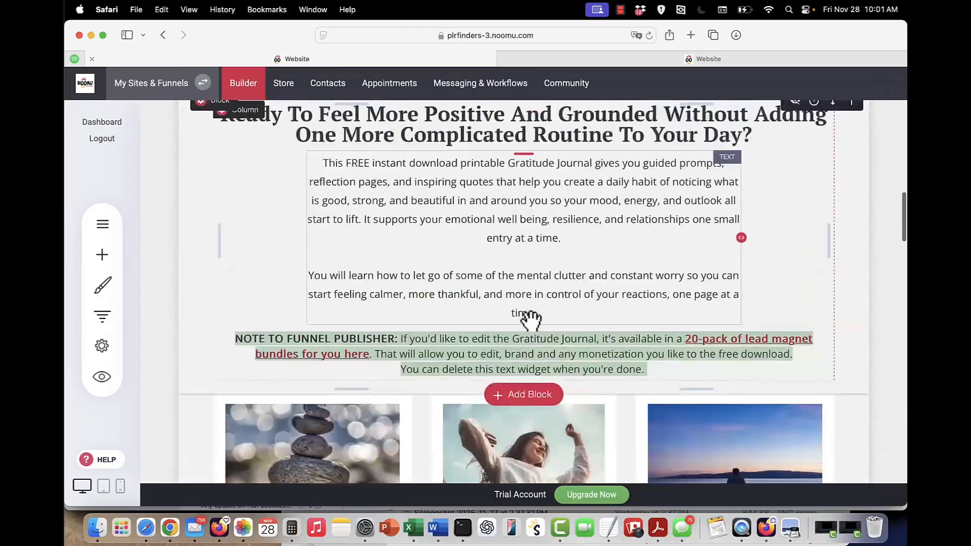
pyautogui.click(160, 89)
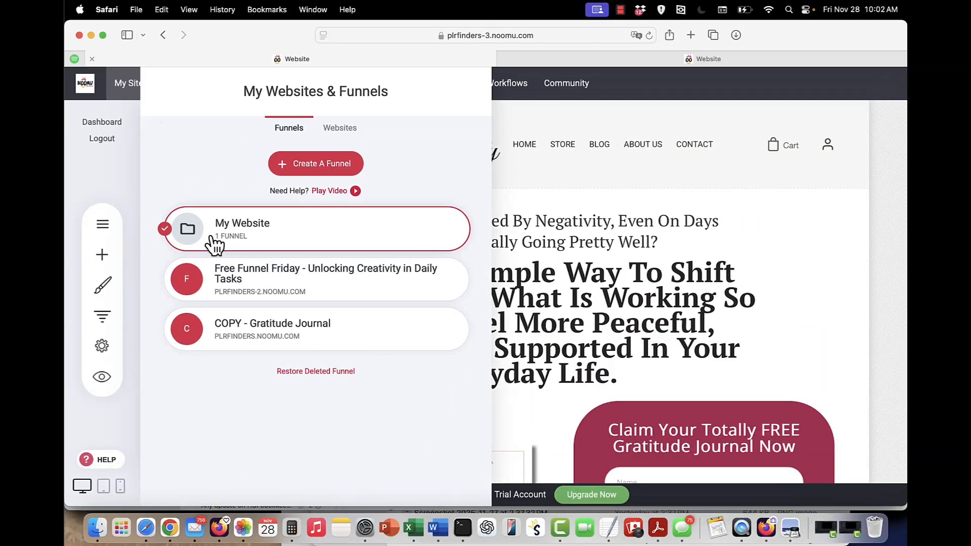
pyautogui.moveTo(239, 337)
pyautogui.click(611, 226)
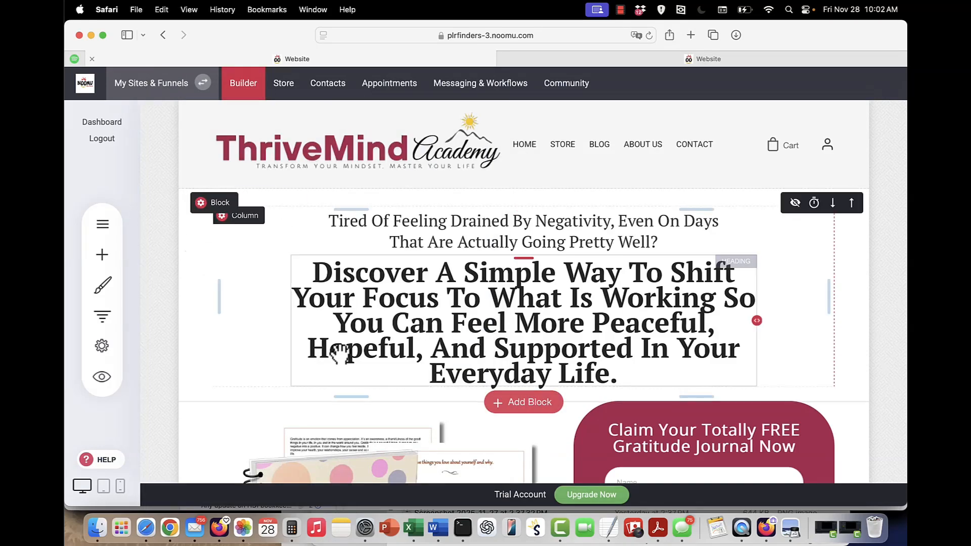
# Open the Thank You + Download page of the moved Gratitude Journal funnel.
pyautogui.click(109, 231)
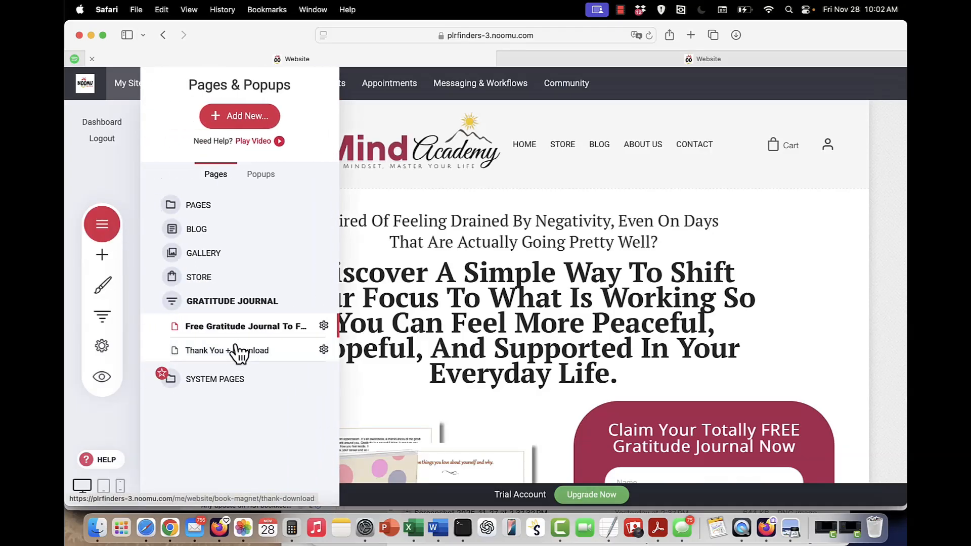
pyautogui.click(229, 354)
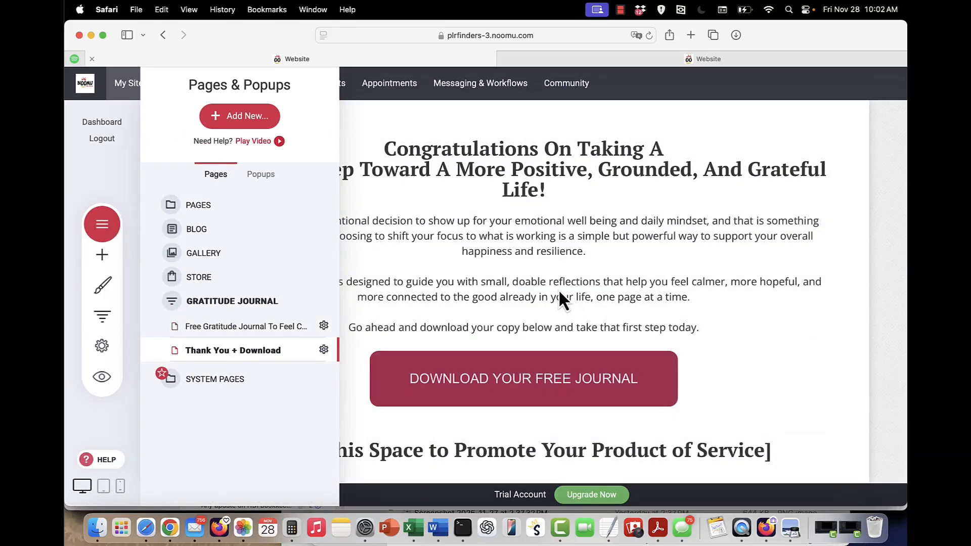
# Examine the Thank You + Download page, checking the download button's file link and the promotional placeholder heading.
pyautogui.click(560, 293)
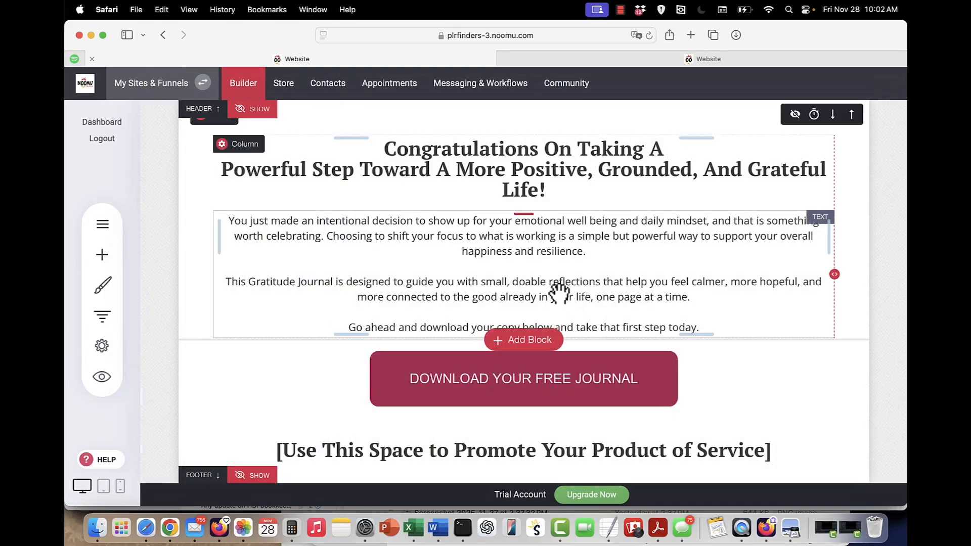
pyautogui.scroll(-2, 532, 276)
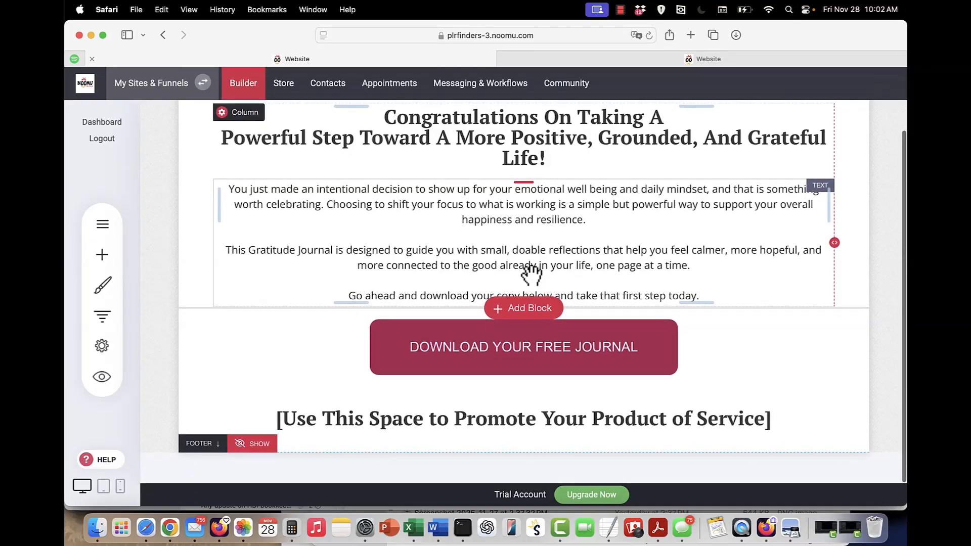
pyautogui.click(423, 358)
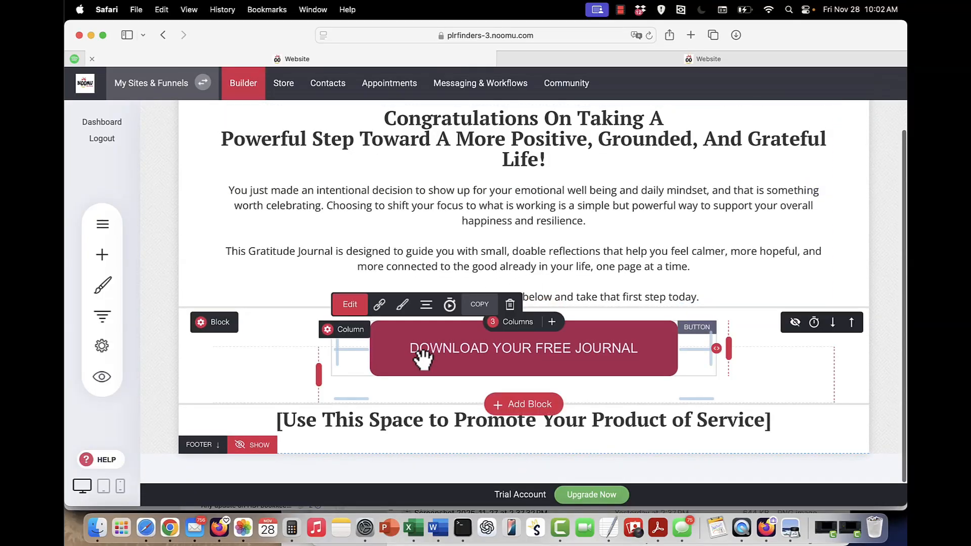
pyautogui.click(382, 312)
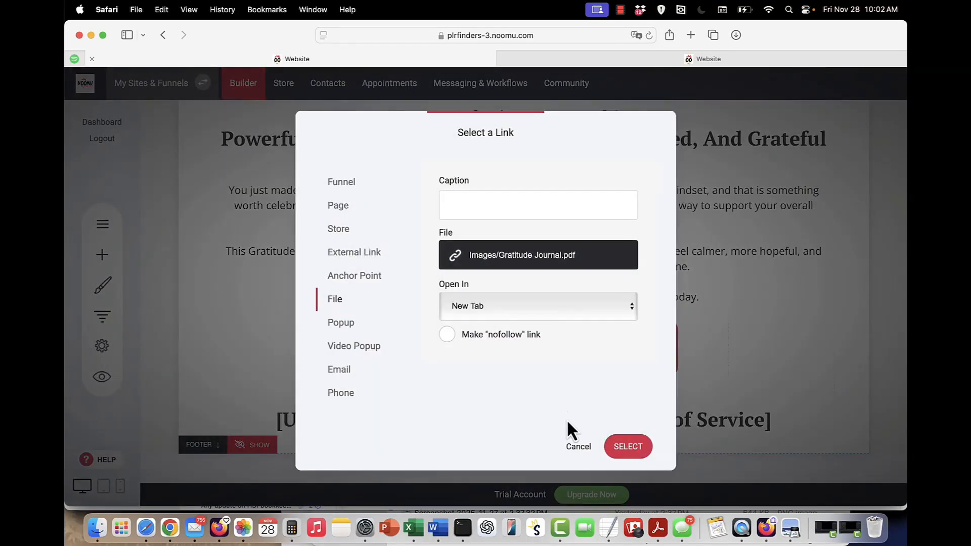
pyautogui.click(578, 447)
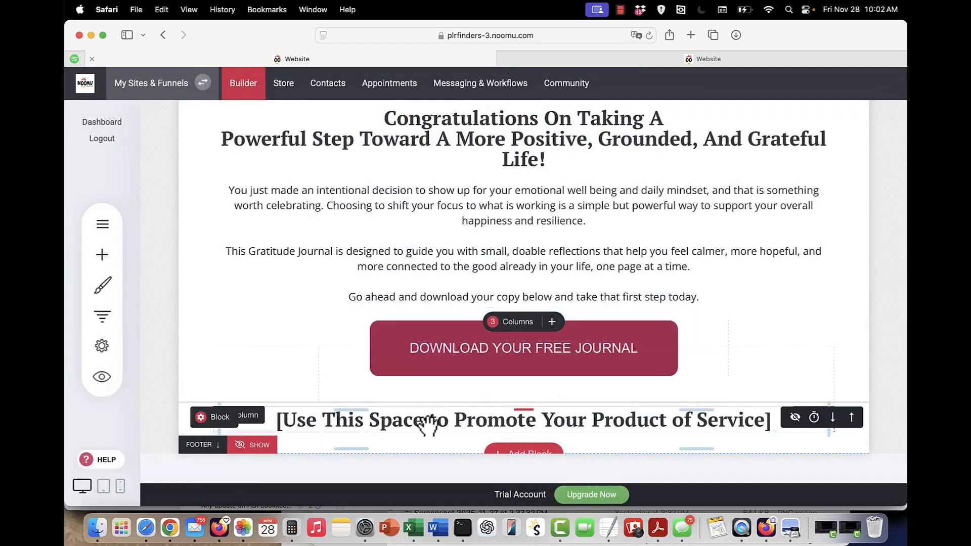
pyautogui.click(422, 427)
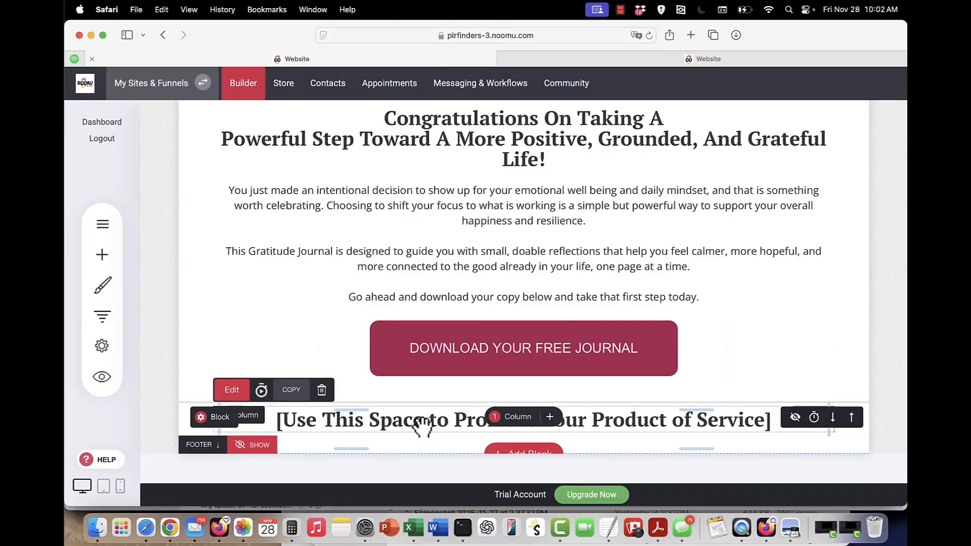
# Open the Free Gratitude Journal landing page and bring up the settings of its opt-in form.
pyautogui.click(104, 226)
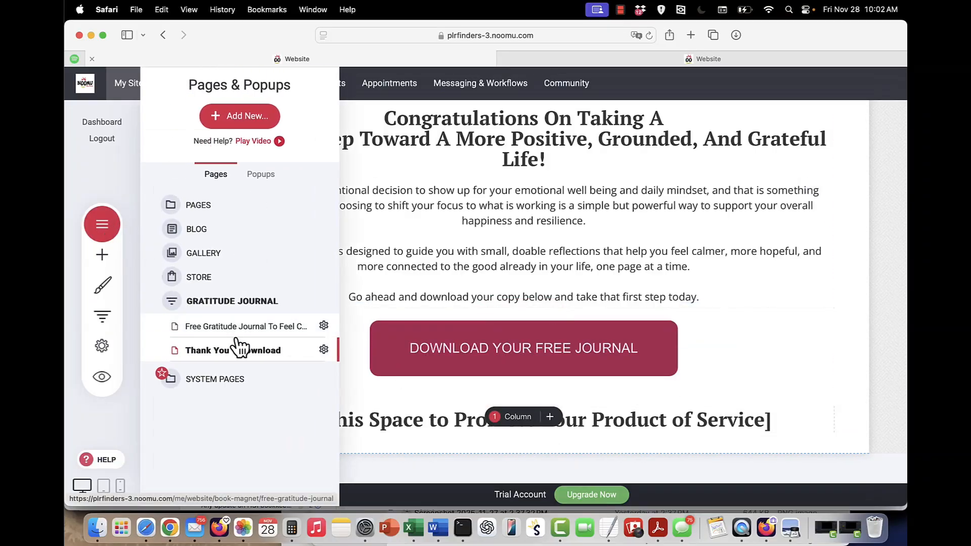
pyautogui.click(226, 327)
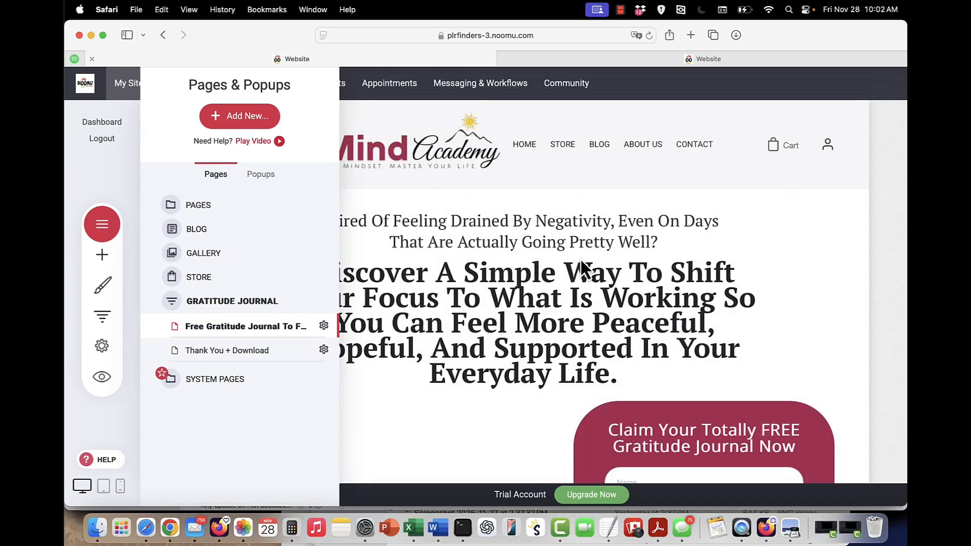
pyautogui.scroll(-6, 581, 258)
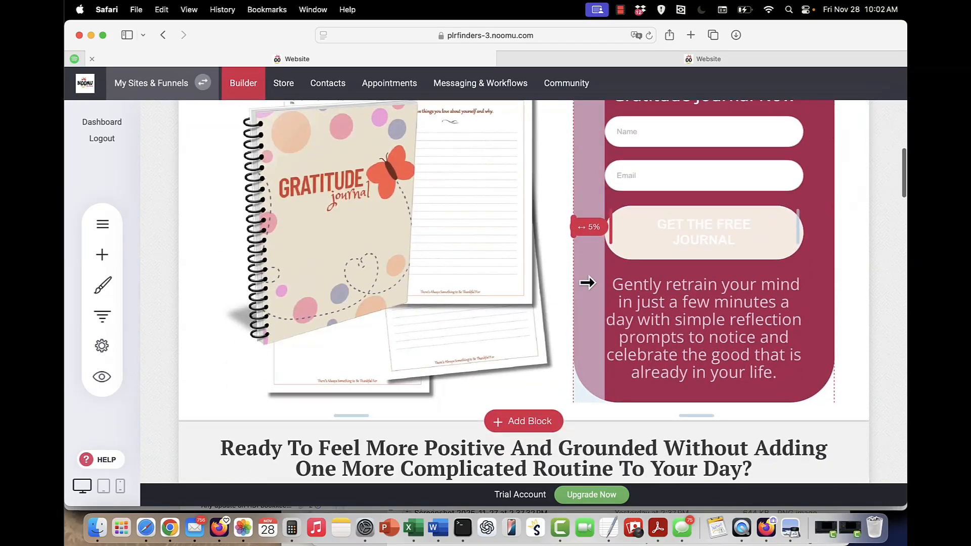
pyautogui.scroll(3, 587, 283)
pyautogui.click(694, 223)
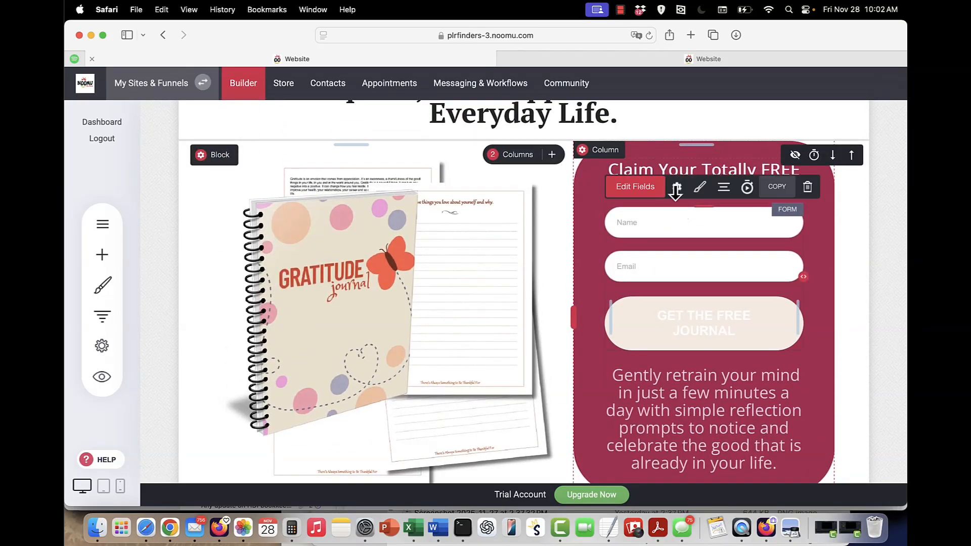
pyautogui.click(677, 188)
# Connect the opt-in form to email marketing with the Gratitude Journal Opt-In list.
pyautogui.scroll(-4, 445, 359)
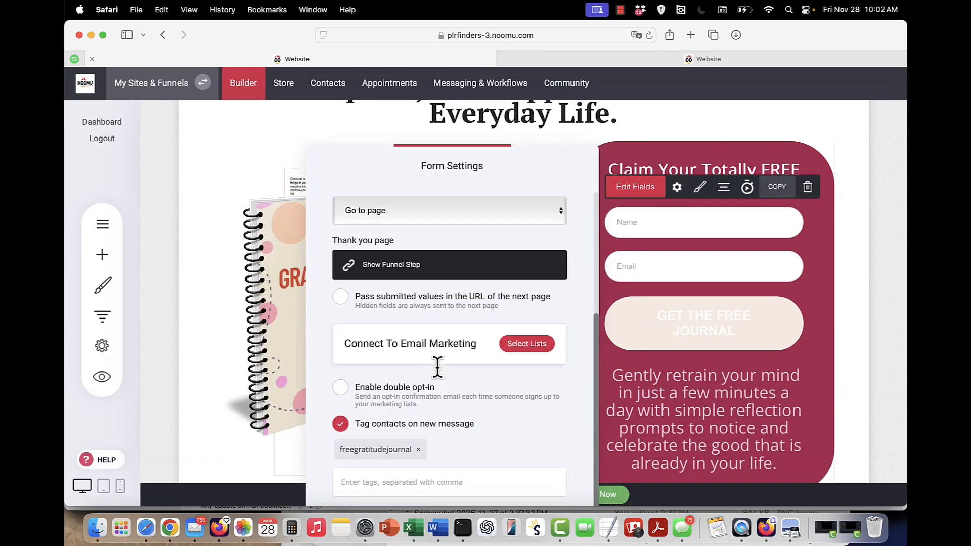
pyautogui.click(526, 345)
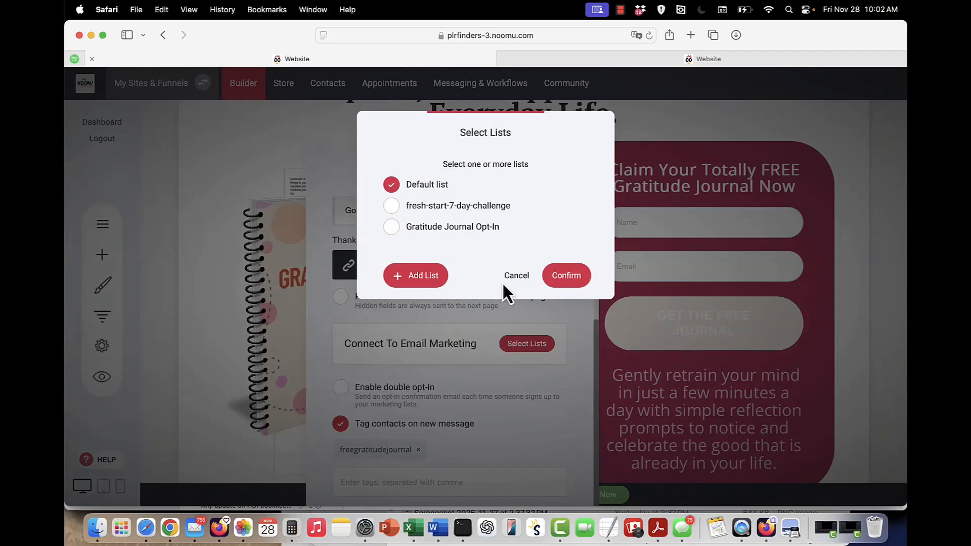
pyautogui.click(392, 205)
pyautogui.click(392, 228)
pyautogui.click(566, 277)
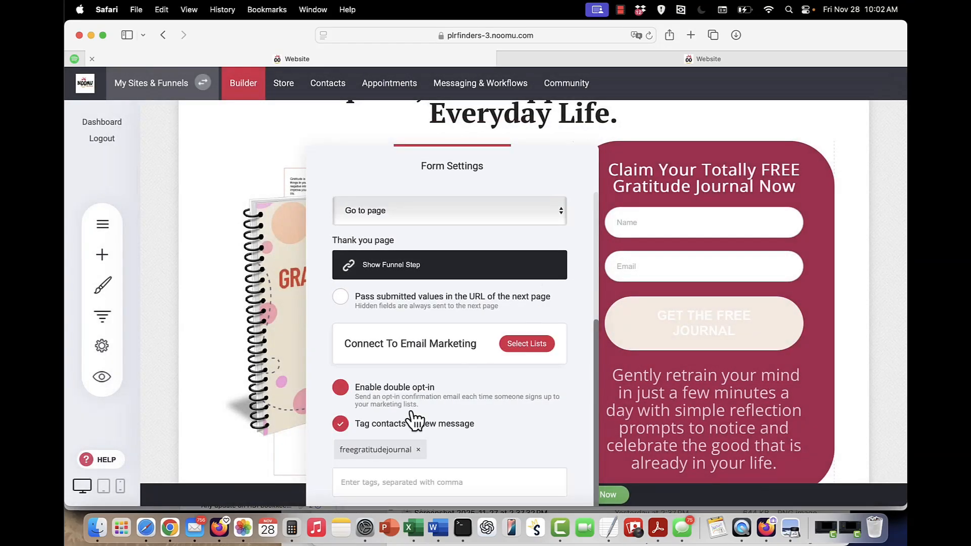
# Replace the form's contact tag with "free gratitude-journal" and close the form settings.
pyautogui.click(418, 450)
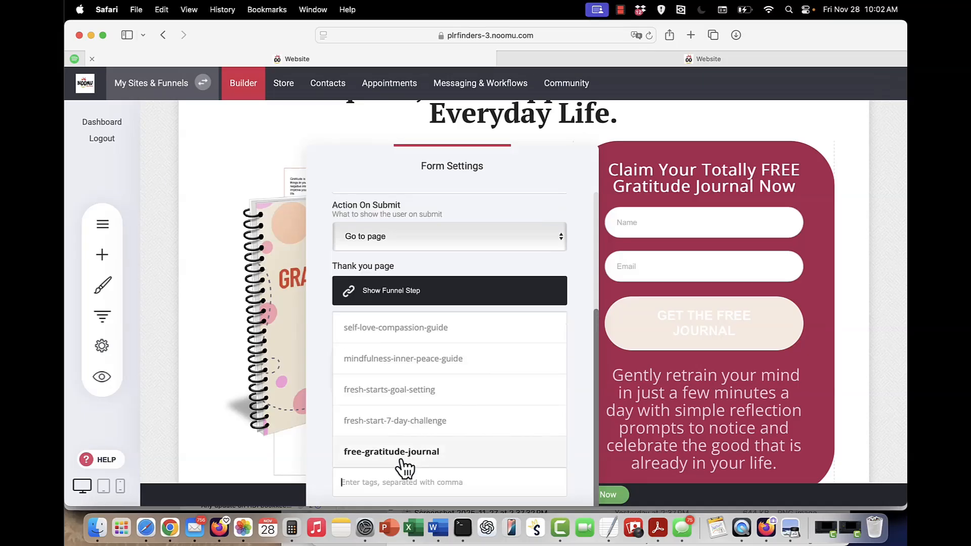
pyautogui.write('free g')
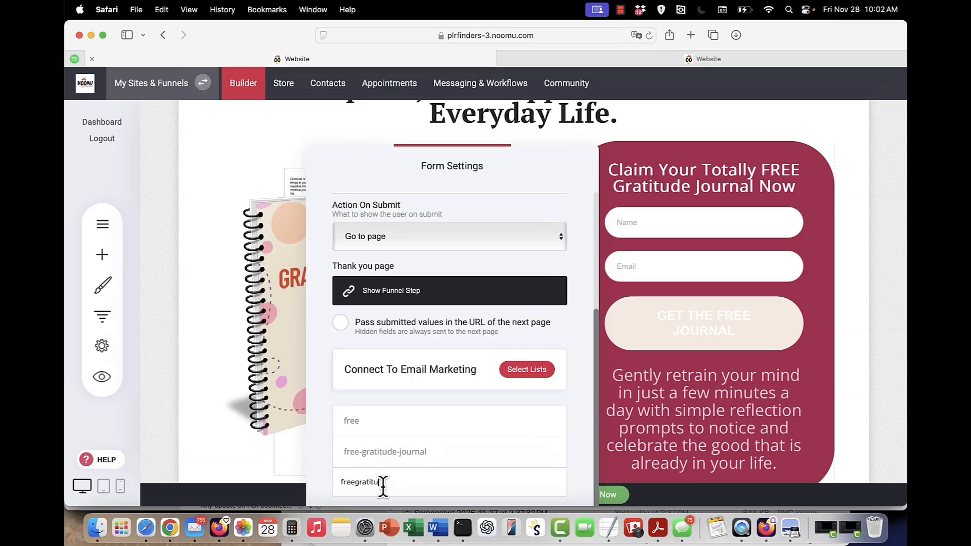
pyautogui.write('ratitude-jo')
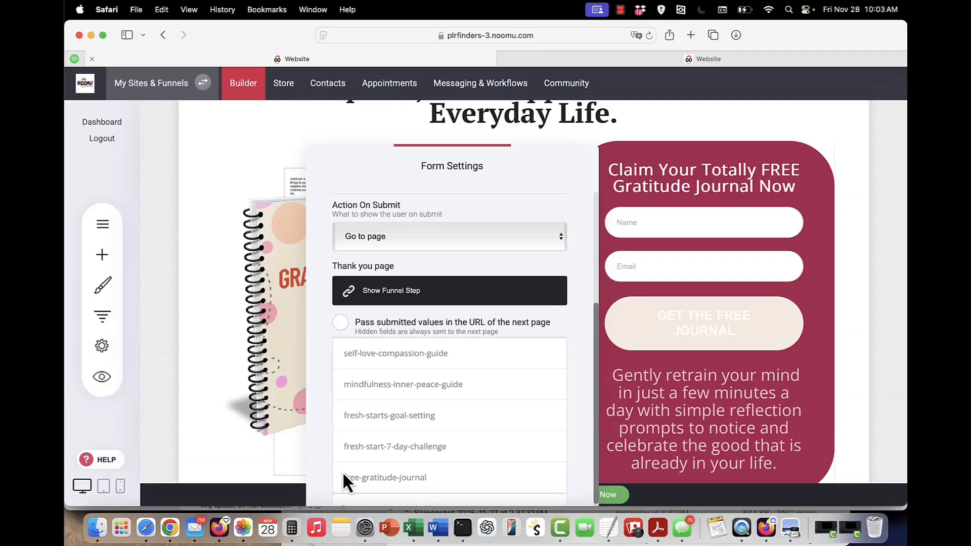
pyautogui.click(588, 451)
pyautogui.scroll(-2, 588, 451)
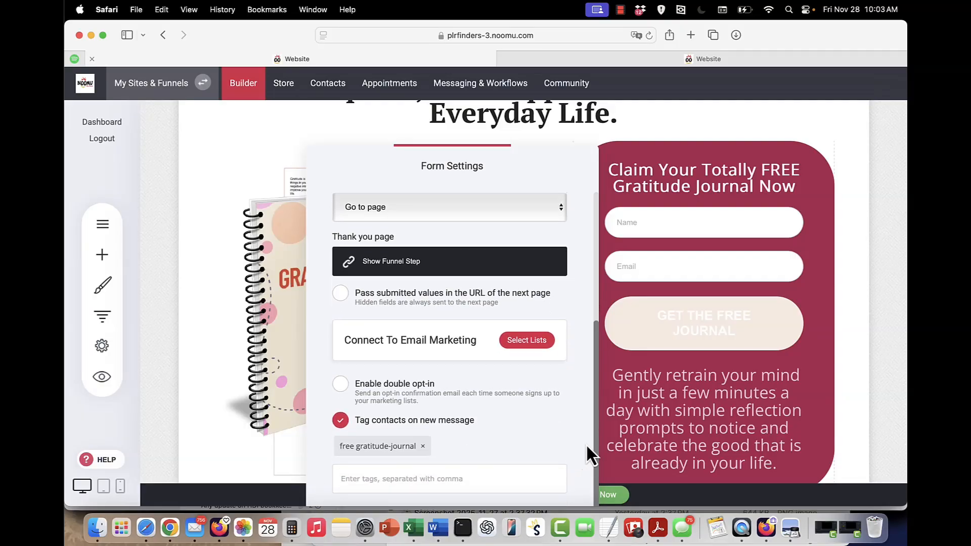
pyautogui.click(864, 154)
pyautogui.click(814, 83)
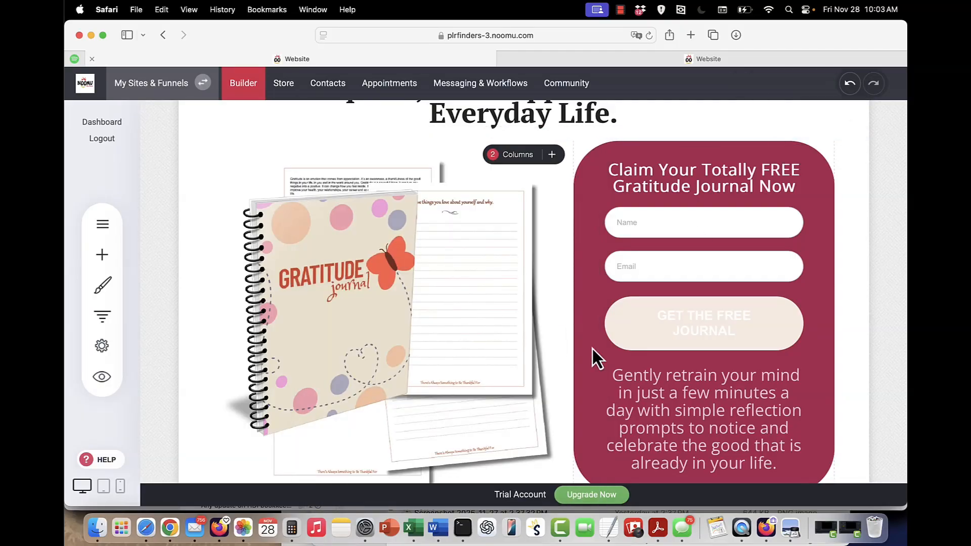
# Review the landing page's "Why I Made This Journal Available to You" section, including its photo and placeholder text.
pyautogui.scroll(-3, 592, 334)
pyautogui.scroll(-10, 624, 242)
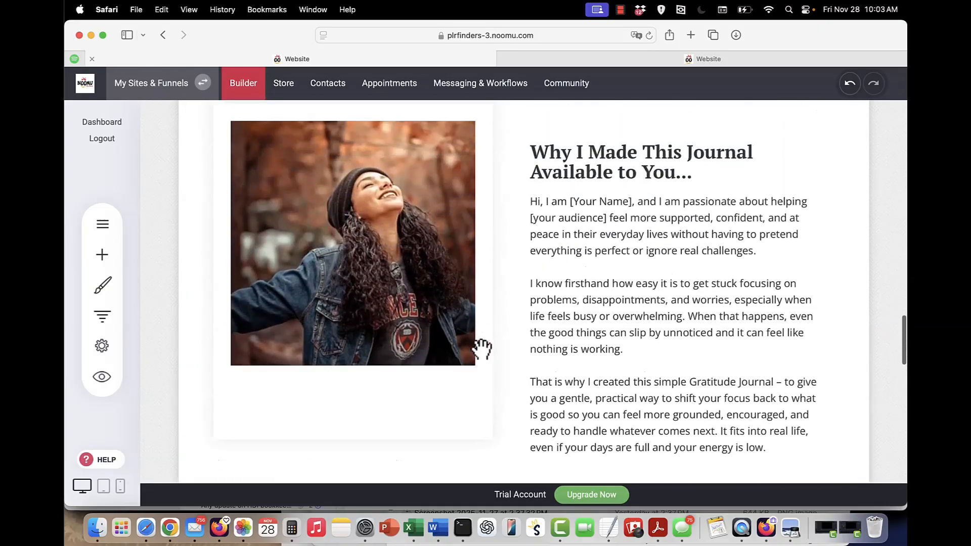
pyautogui.scroll(1, 481, 348)
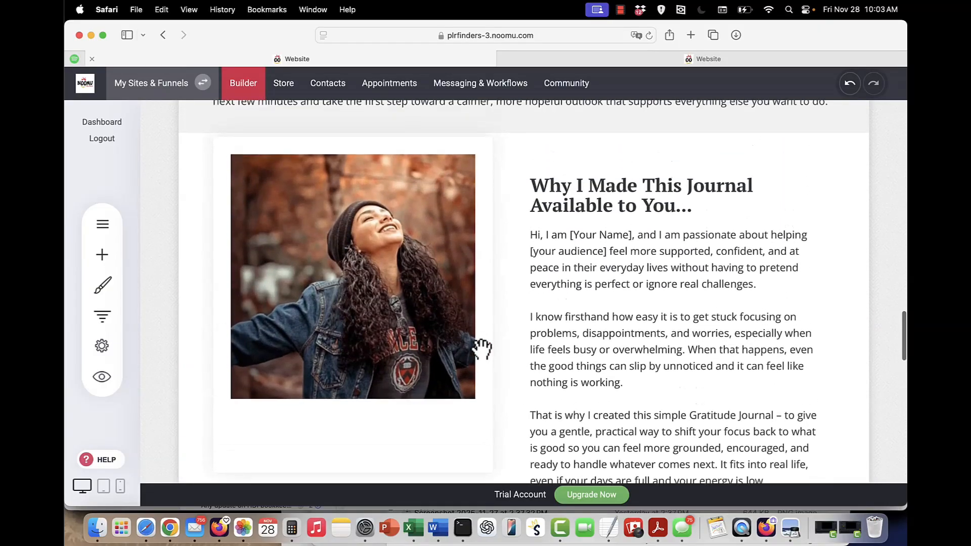
pyautogui.click(377, 271)
pyautogui.click(617, 261)
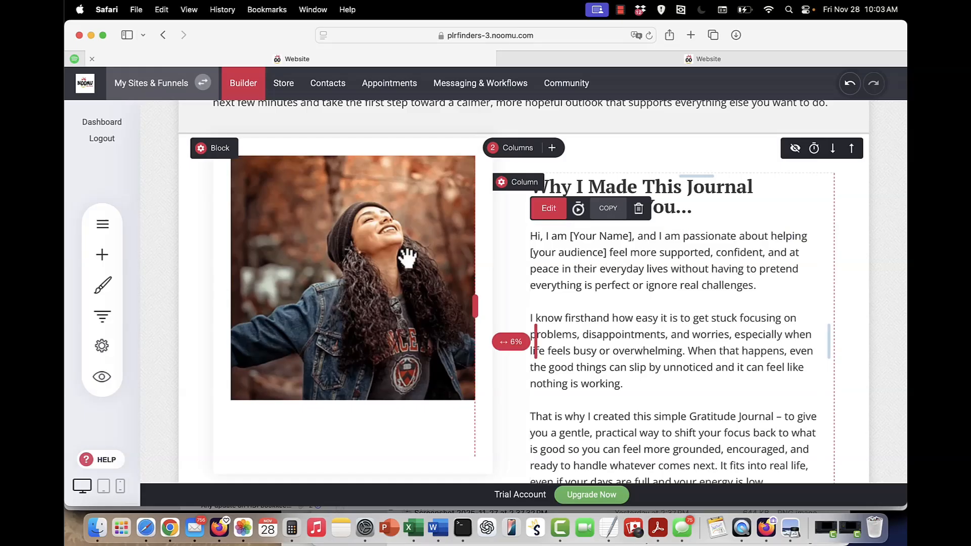
pyautogui.scroll(10, 354, 298)
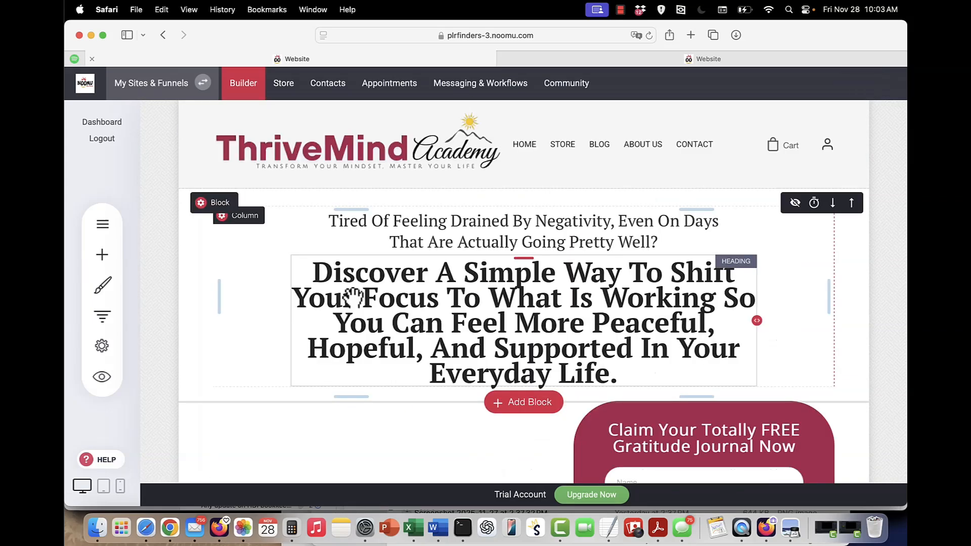
# Create a blank automation in Messaging & Workflows and name it after the free Gratitude Journal.
pyautogui.click(486, 83)
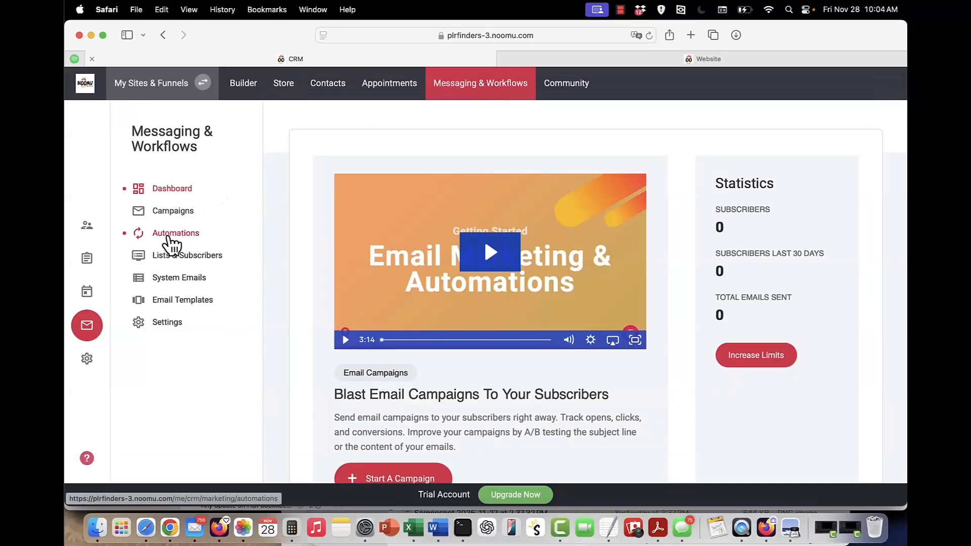
pyautogui.click(169, 240)
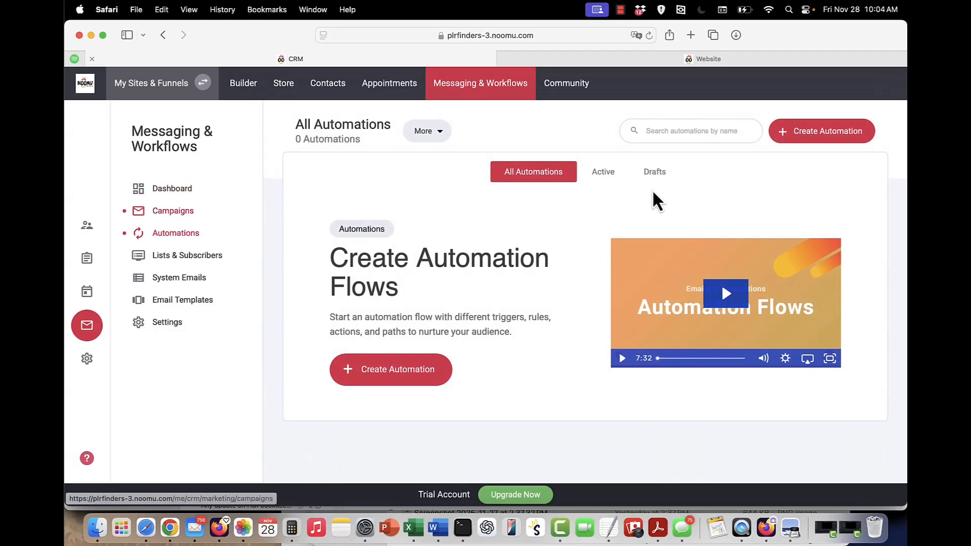
pyautogui.click(805, 136)
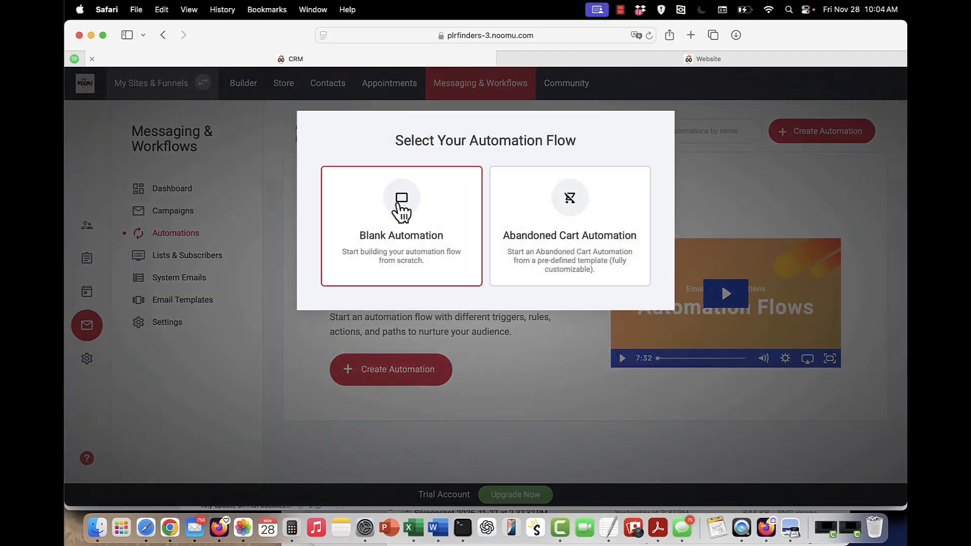
pyautogui.click(401, 204)
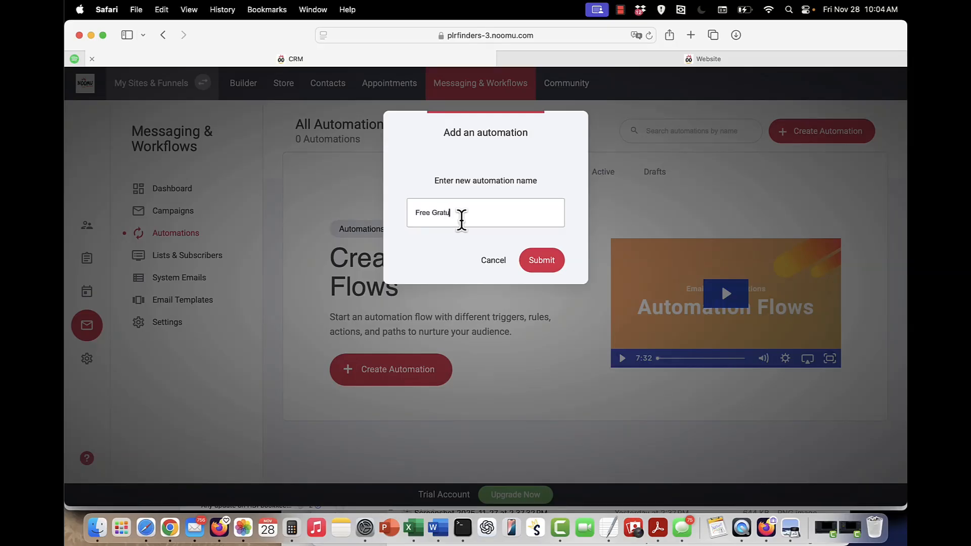
pyautogui.press('Return')
pyautogui.click(507, 191)
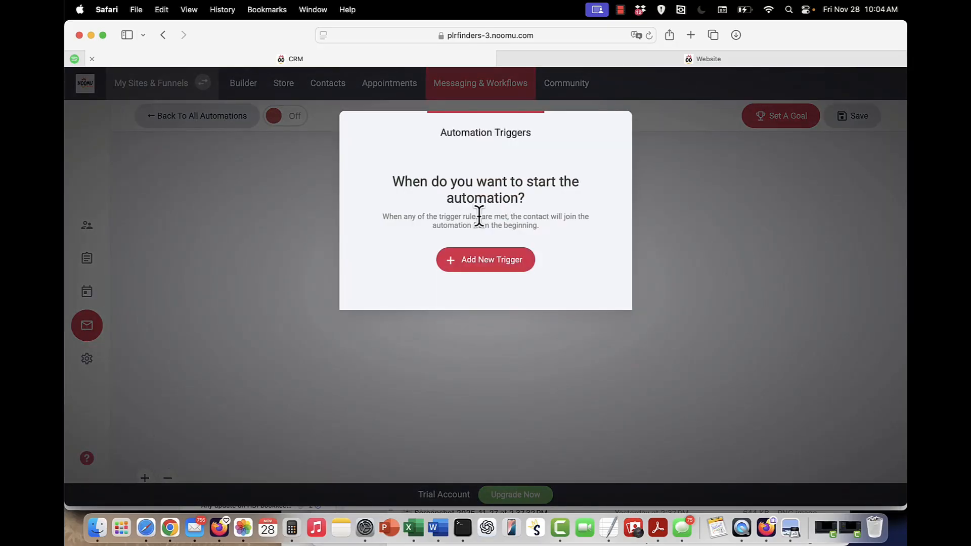
# Add a trigger that starts the automation when a selected tag is added, followed by a Send Email step.
pyautogui.click(475, 264)
pyautogui.click(425, 394)
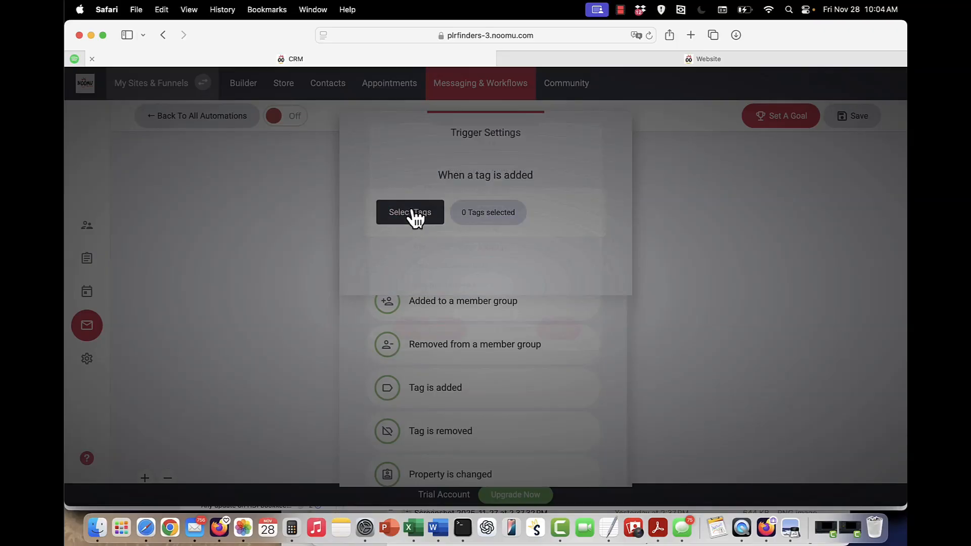
pyautogui.click(414, 215)
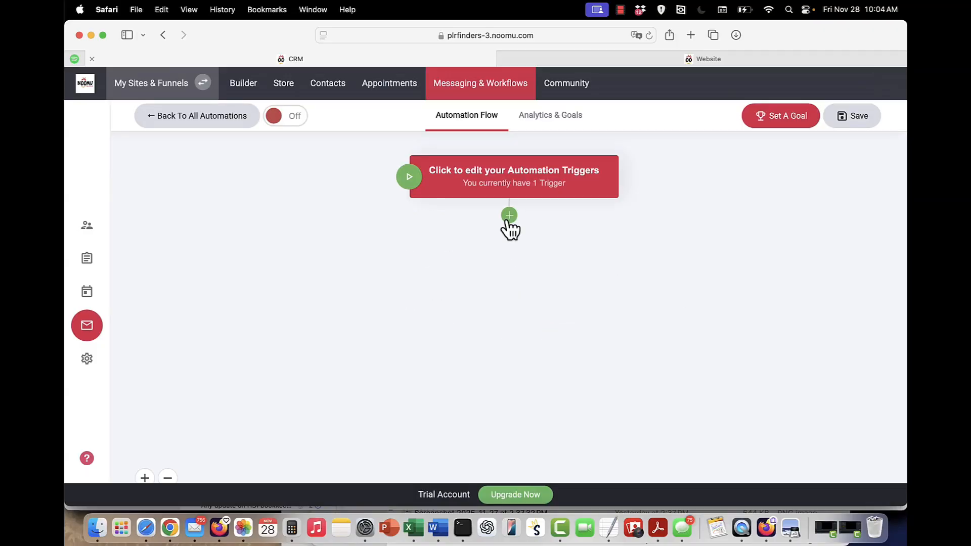
pyautogui.click(510, 218)
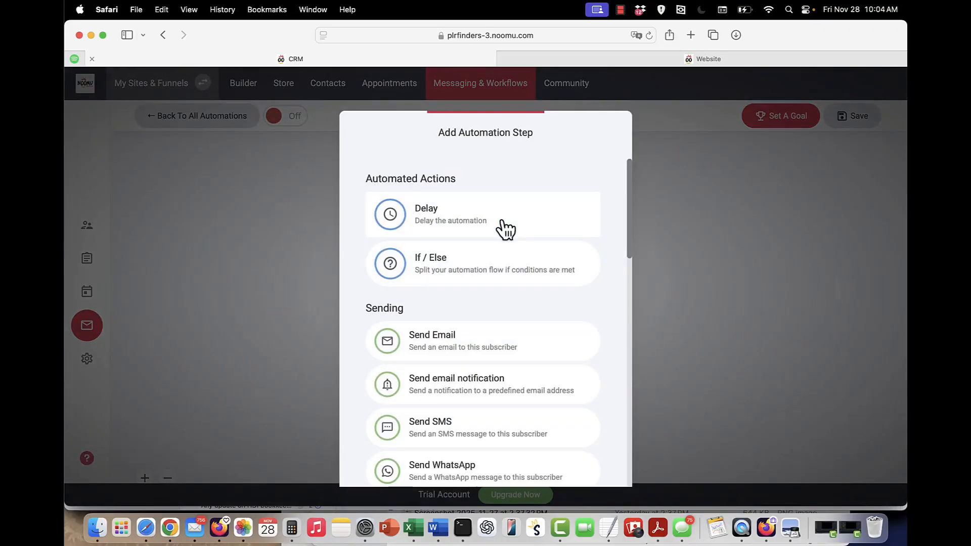
pyautogui.click(405, 334)
# Copy the subject "Congrats! Here's Your Free Gratitude Journal" from the second browser tab's automation into the new email and fill in the sender's name and email.
pyautogui.click(609, 59)
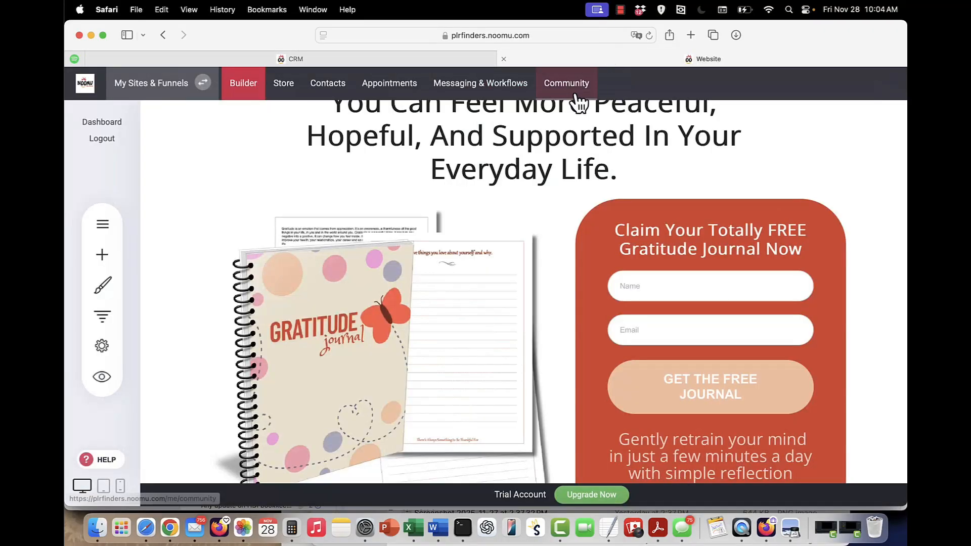
pyautogui.click(504, 87)
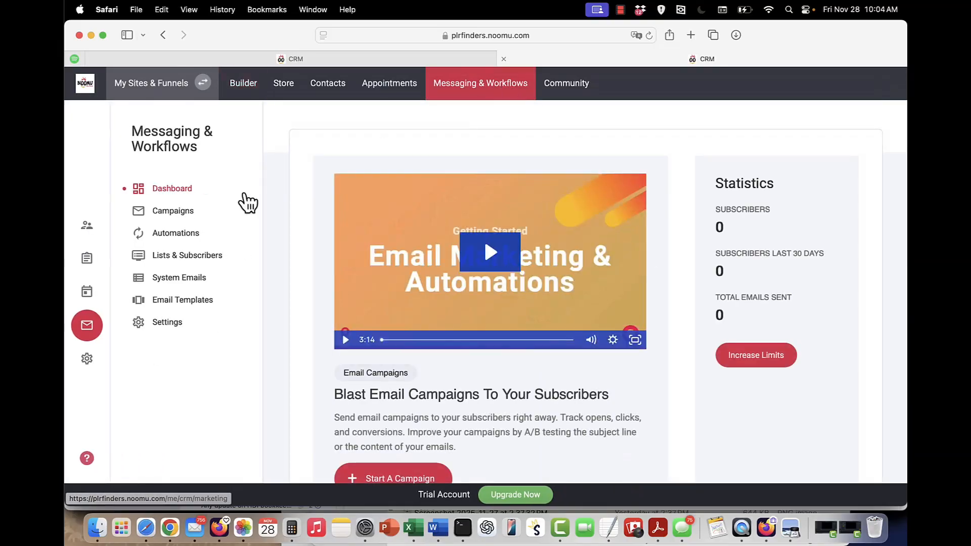
pyautogui.click(176, 233)
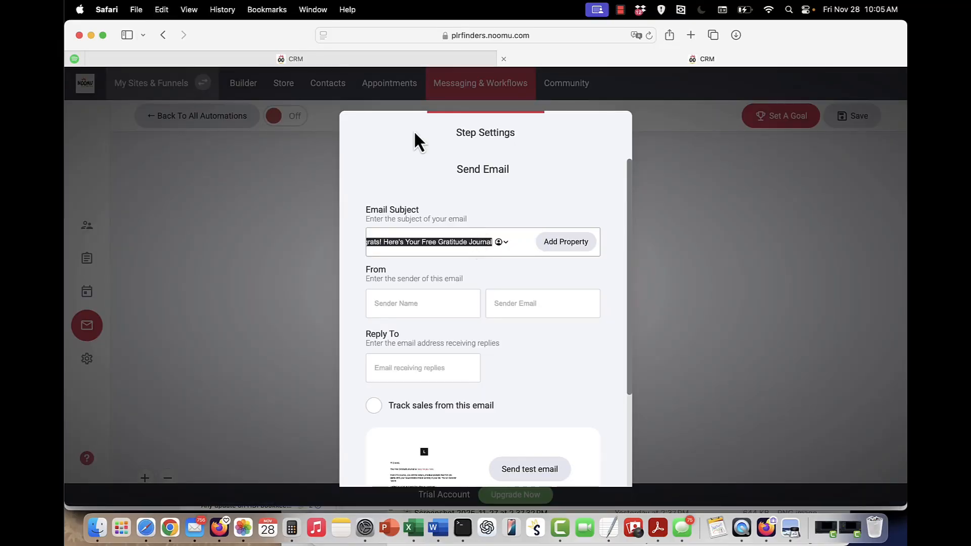
pyautogui.click(353, 62)
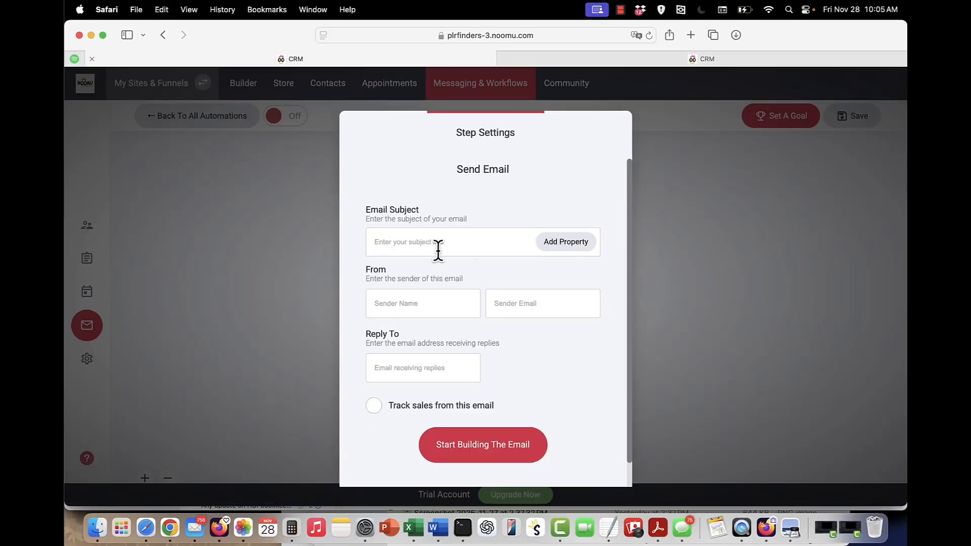
pyautogui.click(436, 242)
pyautogui.write("Congrats! Here's Your Free Graduate Journal")
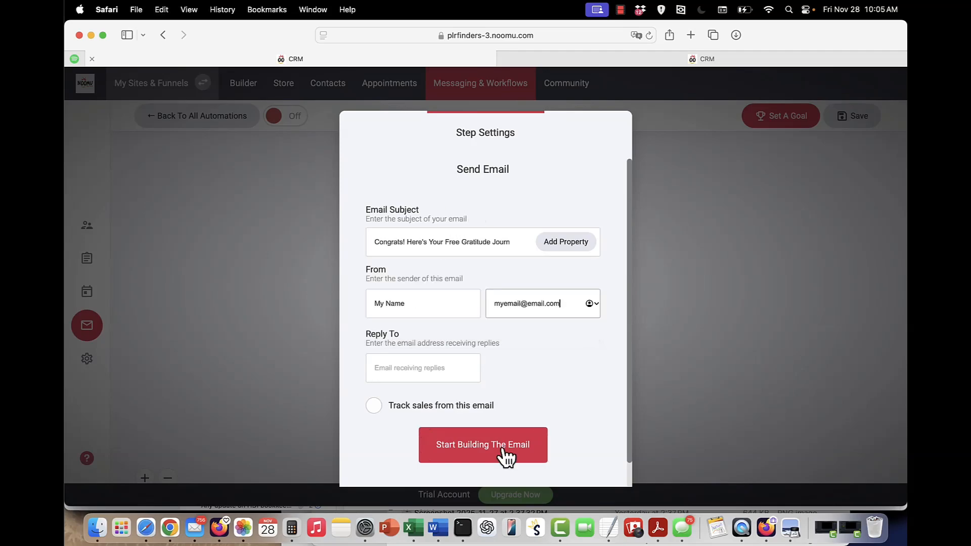
# Start building the email from the "EMAIL #6: 7-Day Product Follow-Up Series" template themed "24 Hours Left + Benefits".
pyautogui.click(500, 453)
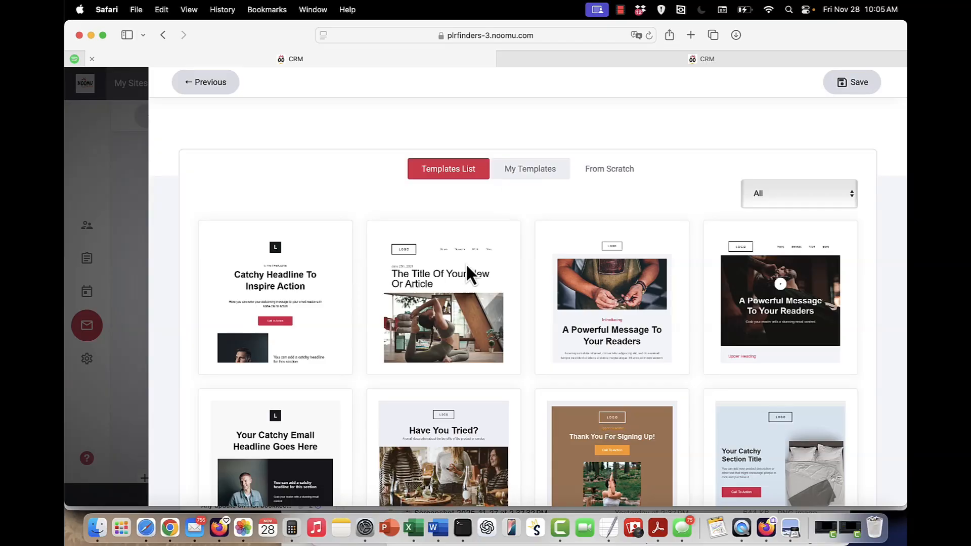
pyautogui.click(508, 172)
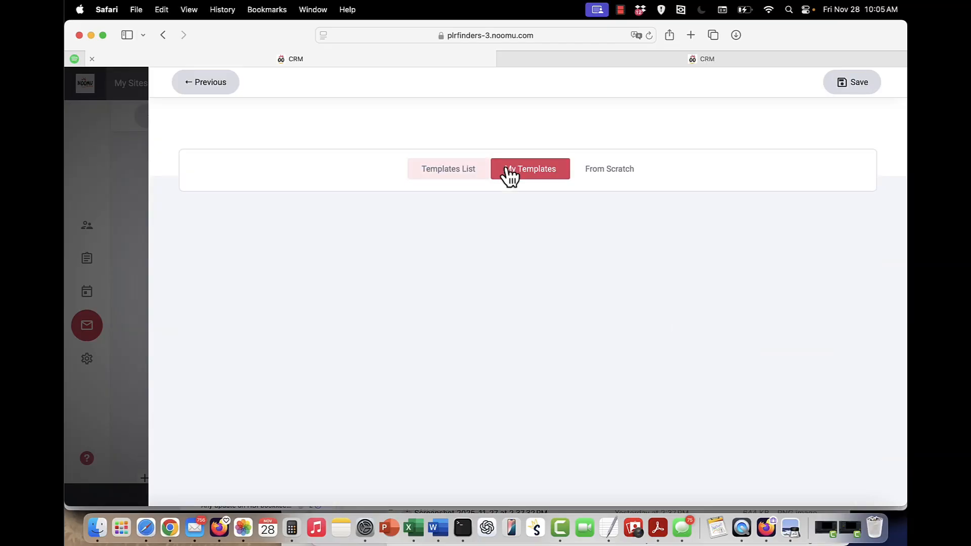
pyautogui.click(455, 178)
pyautogui.scroll(-5, 418, 317)
pyautogui.scroll(-15, 417, 316)
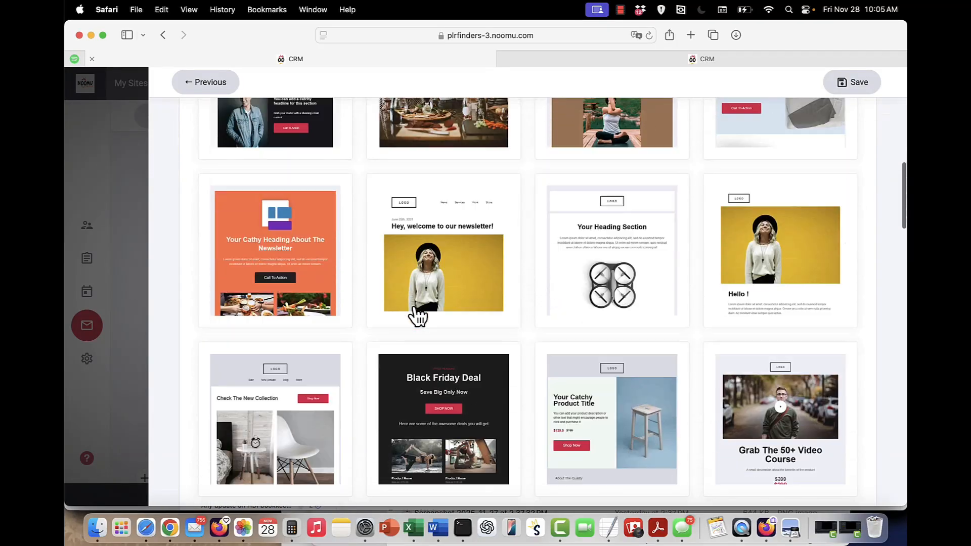
pyautogui.scroll(-5, 417, 314)
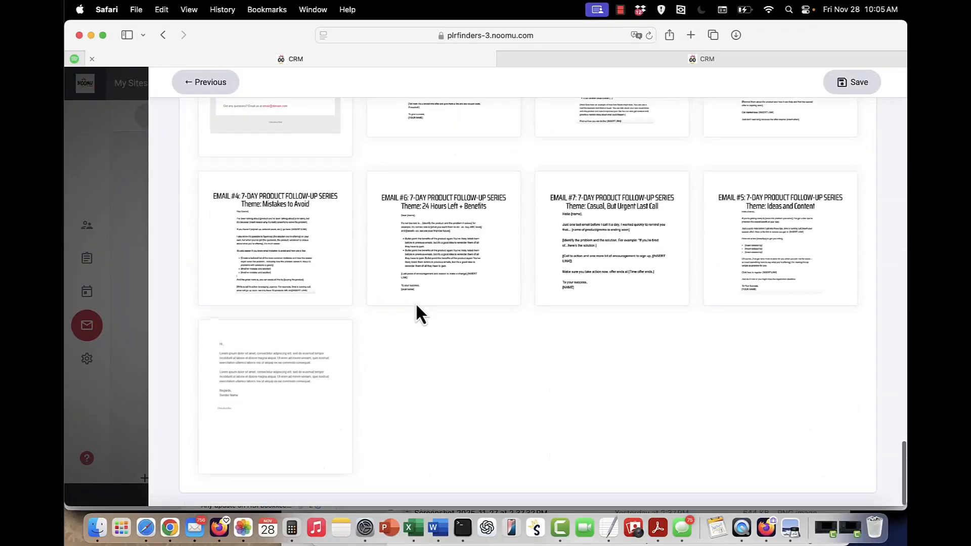
pyautogui.click(412, 254)
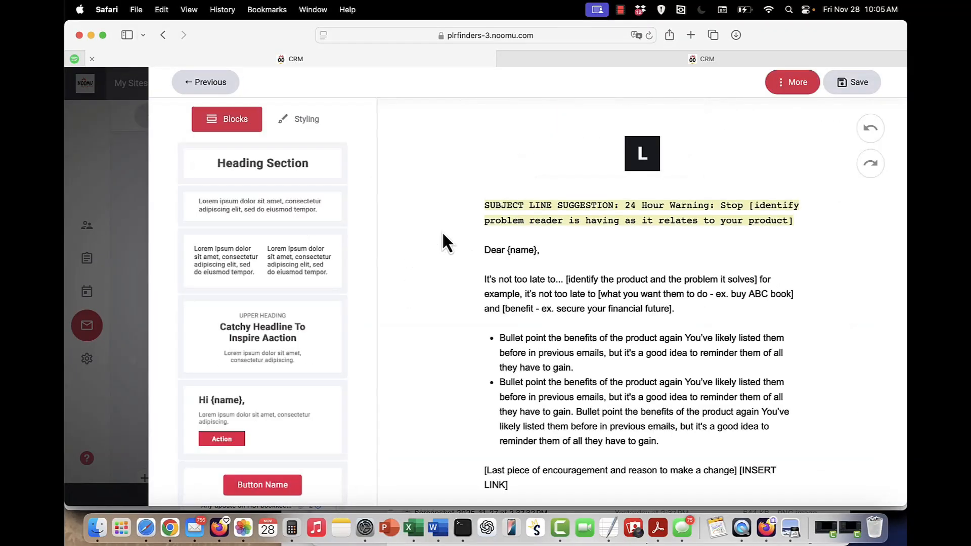
# Delete the highlighted subject line suggestion and the blank lines above the greeting in the email body.
pyautogui.click(624, 222)
pyautogui.moveTo(798, 223); pyautogui.dragTo(478, 206)
pyautogui.press('BackSpace')
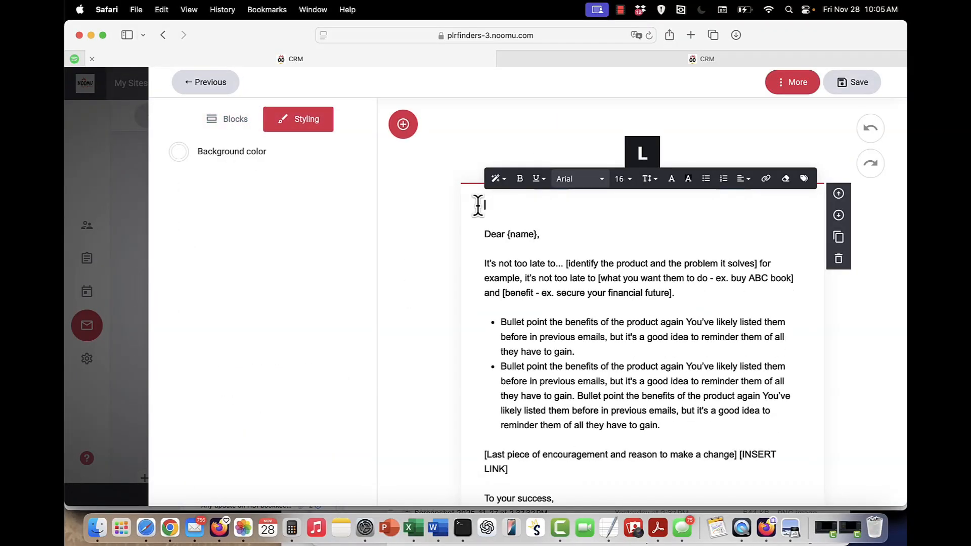
pyautogui.press('BackSpace')
pyautogui.press('BackSpace')
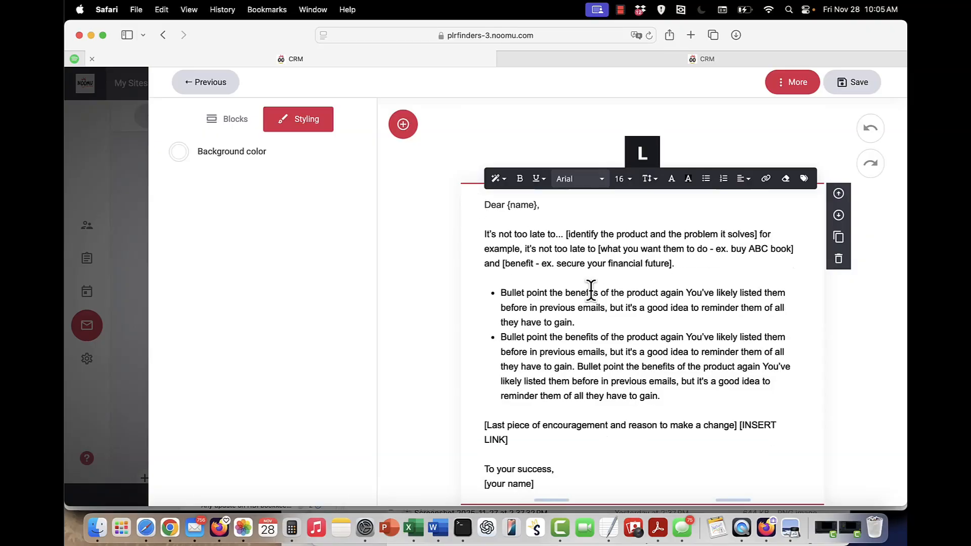
pyautogui.click(591, 292)
pyautogui.scroll(-2, 591, 290)
pyautogui.scroll(2, 591, 290)
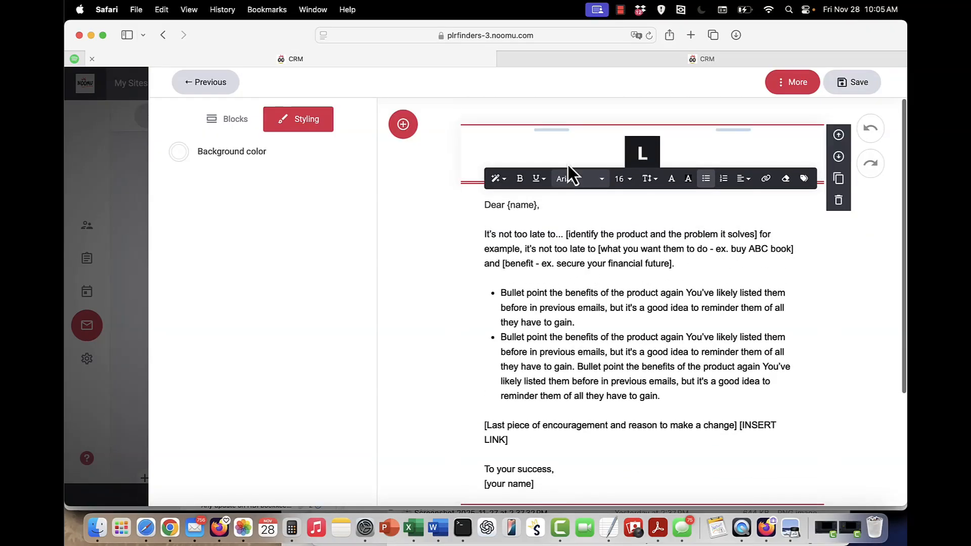
# Open the email body of the second browser tab's automation for editing and select the logo image in the new email.
pyautogui.click(548, 60)
pyautogui.scroll(-5, 494, 339)
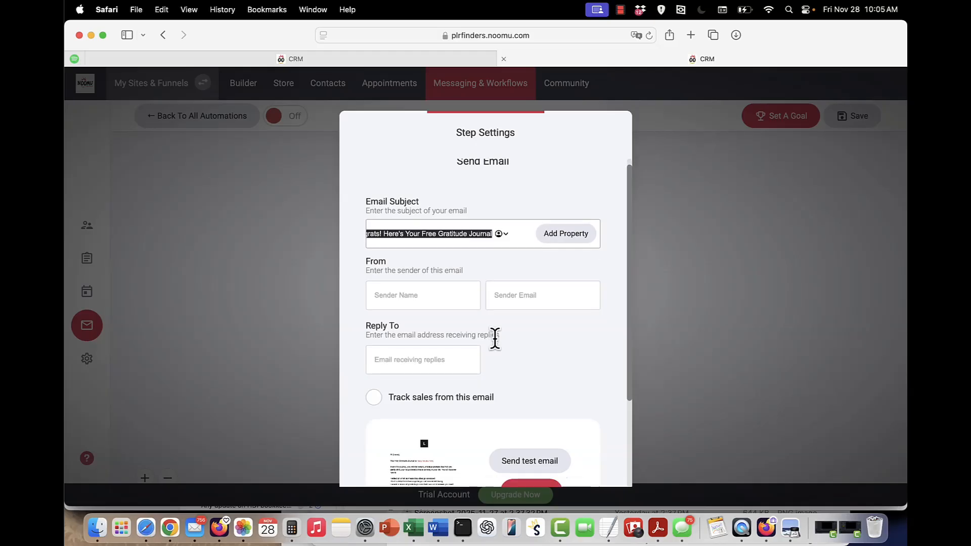
pyautogui.click(527, 385)
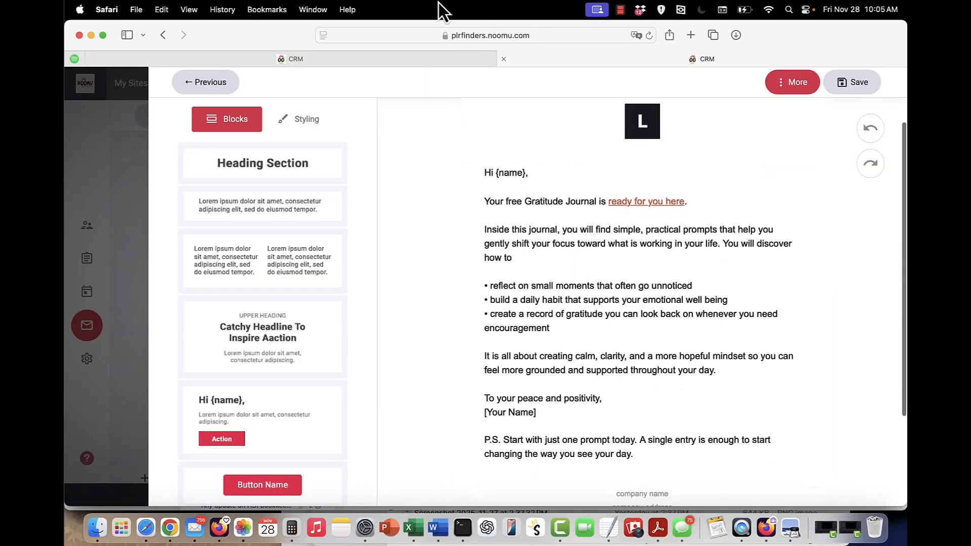
pyautogui.click(339, 58)
pyautogui.click(639, 160)
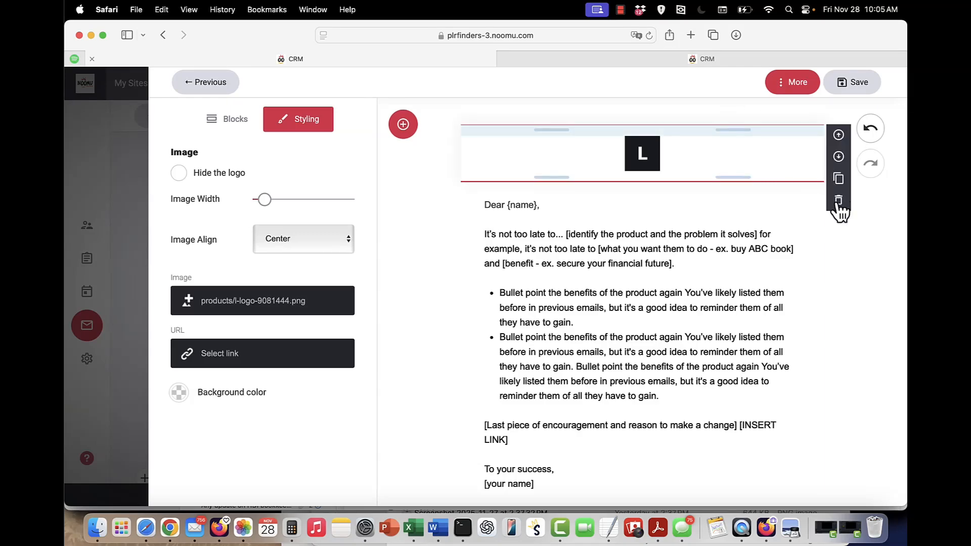
pyautogui.click(682, 60)
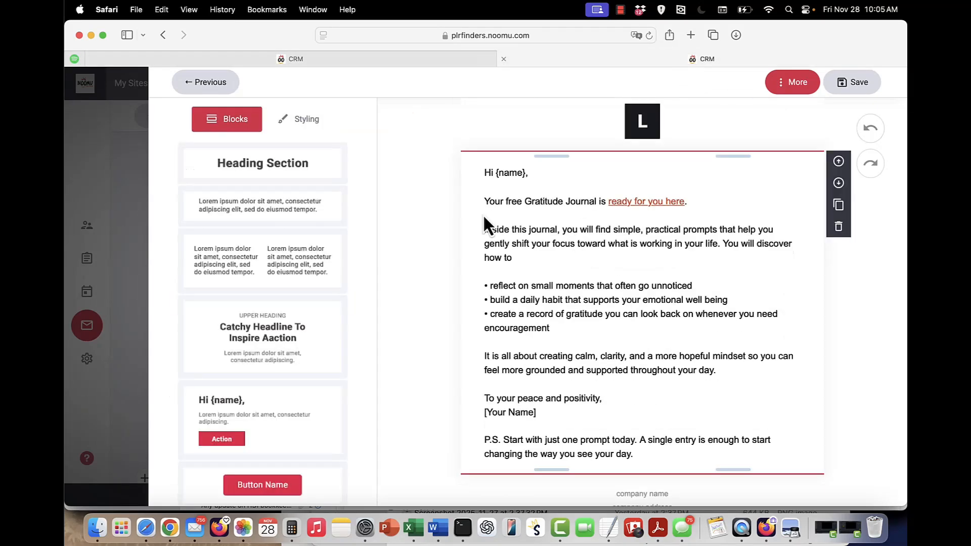
# Replace the new email's template text below the logo with the Gratitude Journal message from the second browser tab, opening with "Hi {name},".
pyautogui.click(485, 201)
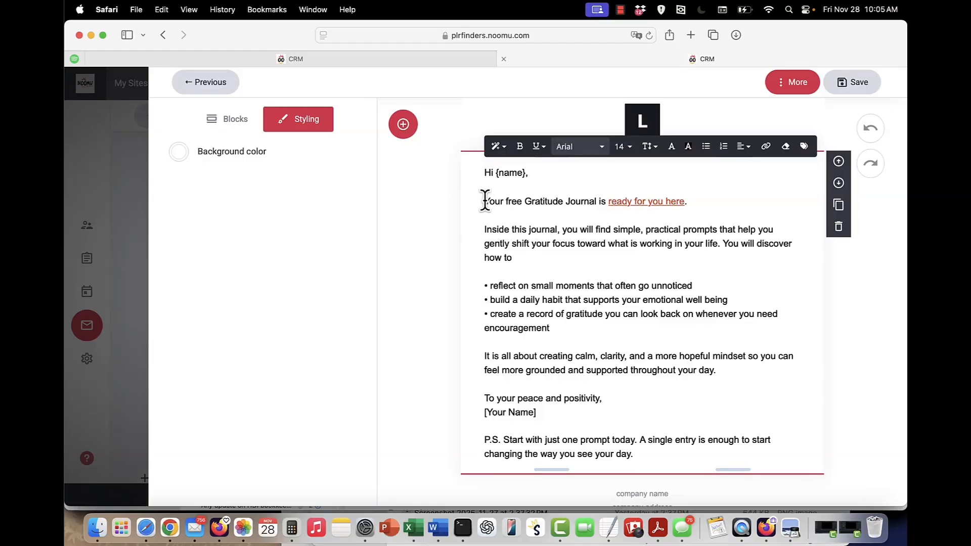
pyautogui.click(427, 60)
pyautogui.click(563, 449)
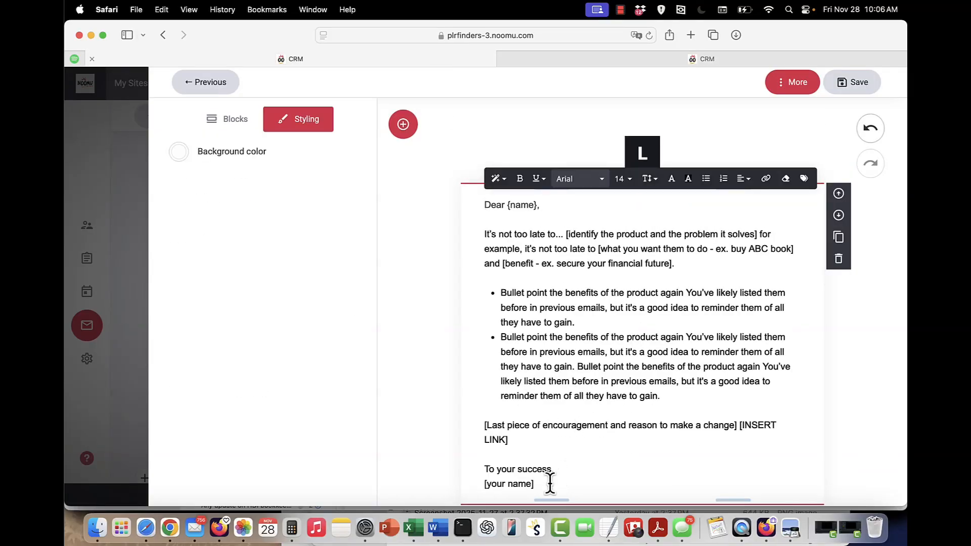
pyautogui.moveTo(550, 483); pyautogui.dragTo(483, 206)
pyautogui.press('super+v')
pyautogui.write('Hi')
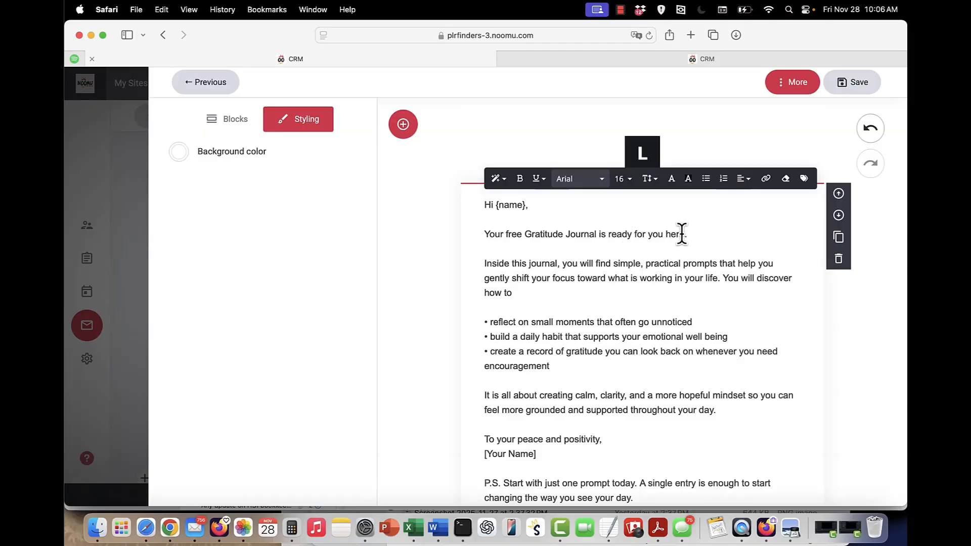
# Link the words "is ready for you here" to the Gratitude Journal funnel's "Thank You + Download" step.
pyautogui.moveTo(683, 233); pyautogui.dragTo(600, 235)
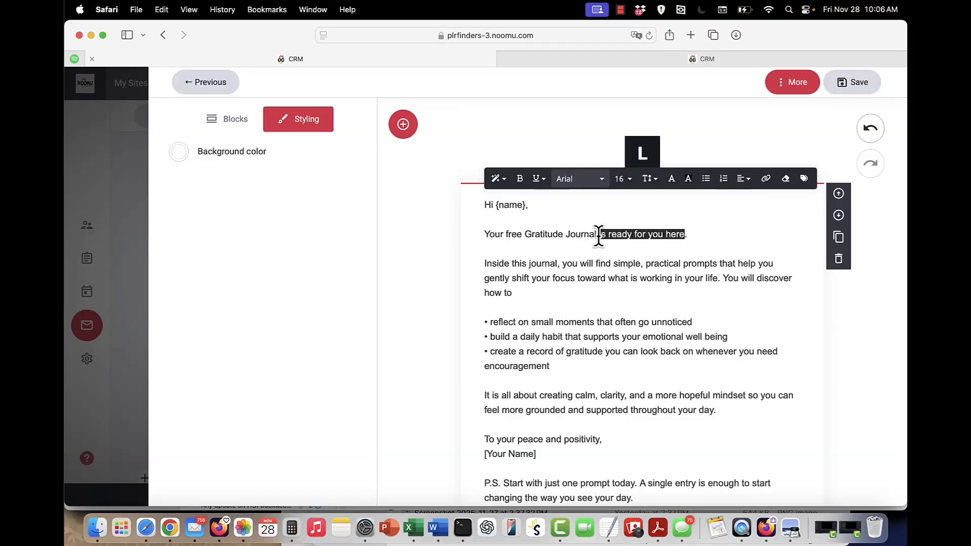
pyautogui.click(766, 178)
pyautogui.click(342, 229)
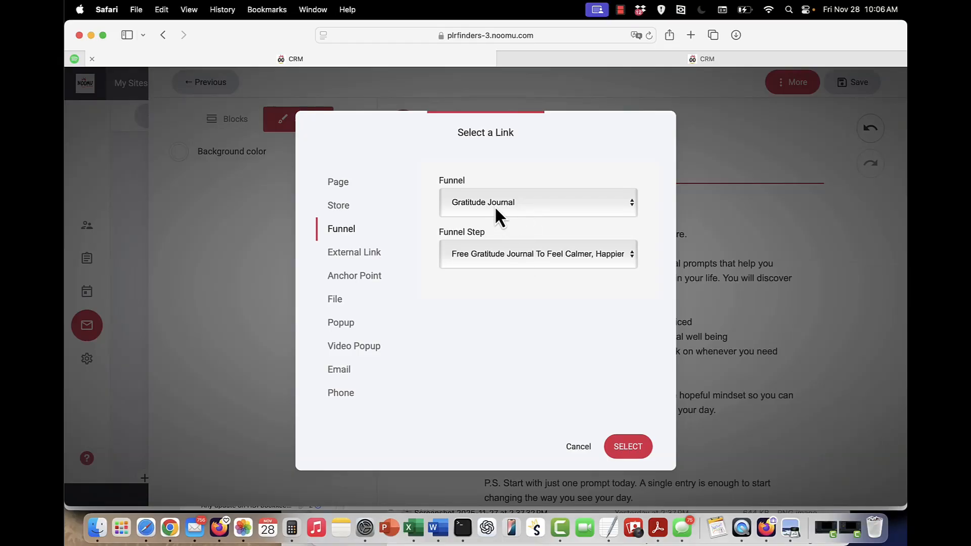
pyautogui.click(500, 255)
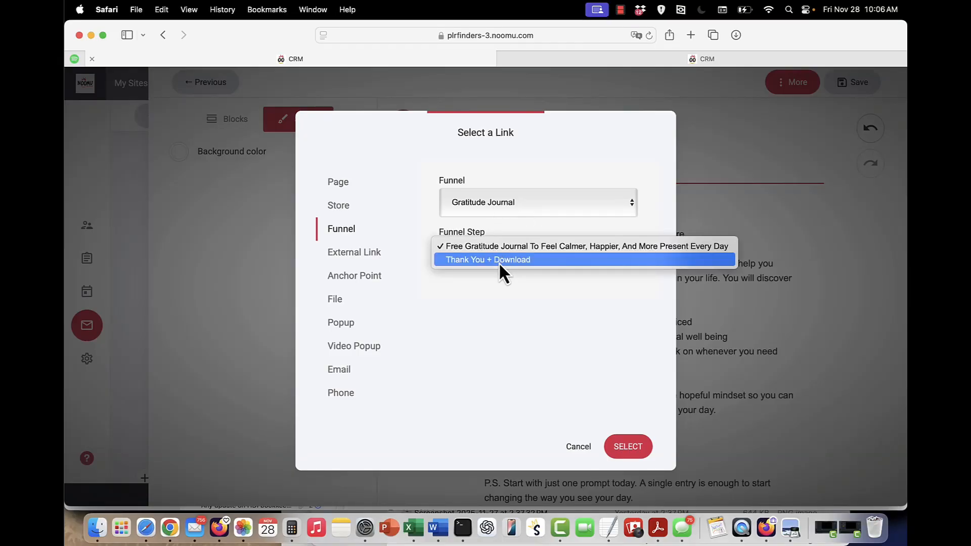
pyautogui.click(499, 262)
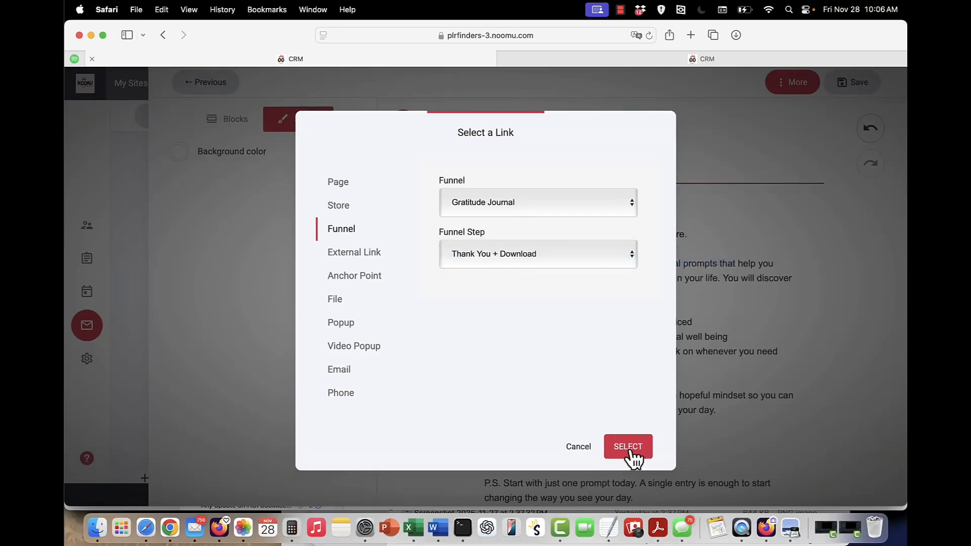
pyautogui.click(628, 447)
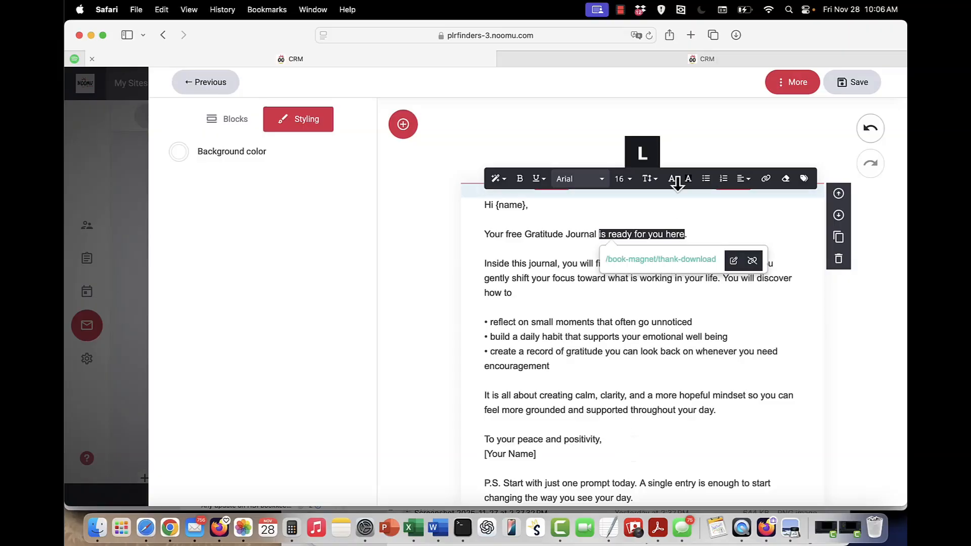
pyautogui.click(672, 179)
pyautogui.click(617, 322)
# Save the email and its automation, and show the Free Gratitude Journal automation's options in the list of all automations.
pyautogui.scroll(-4, 601, 297)
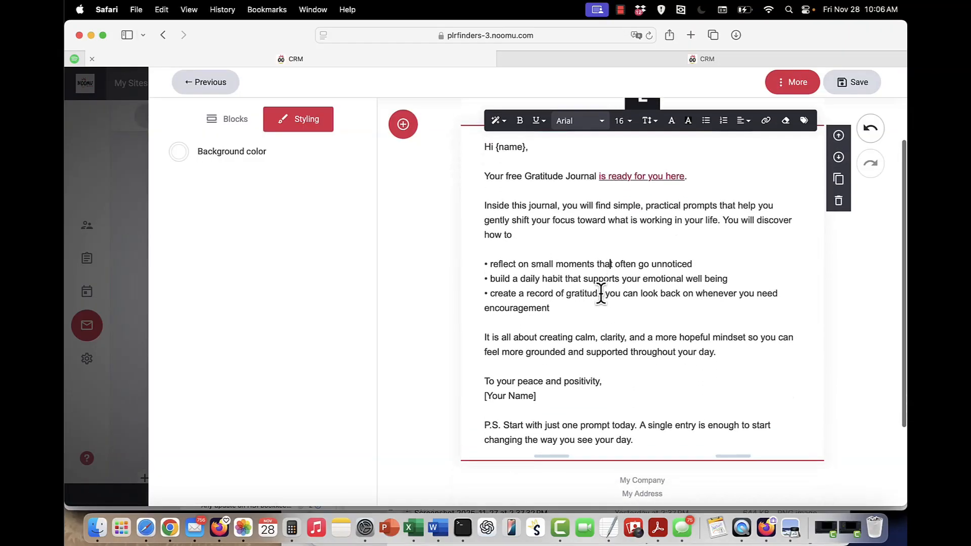
pyautogui.moveTo(552, 356); pyautogui.dragTo(486, 355)
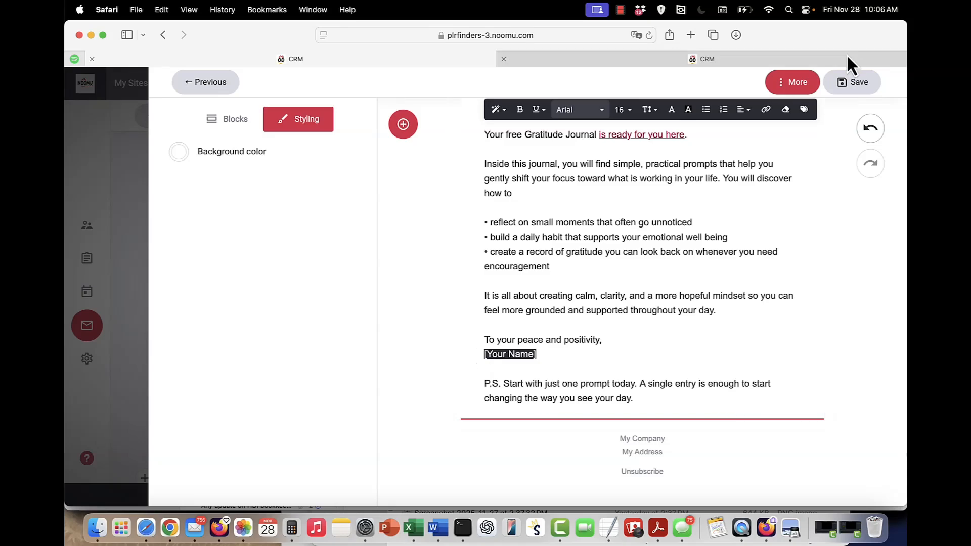
pyautogui.click(848, 85)
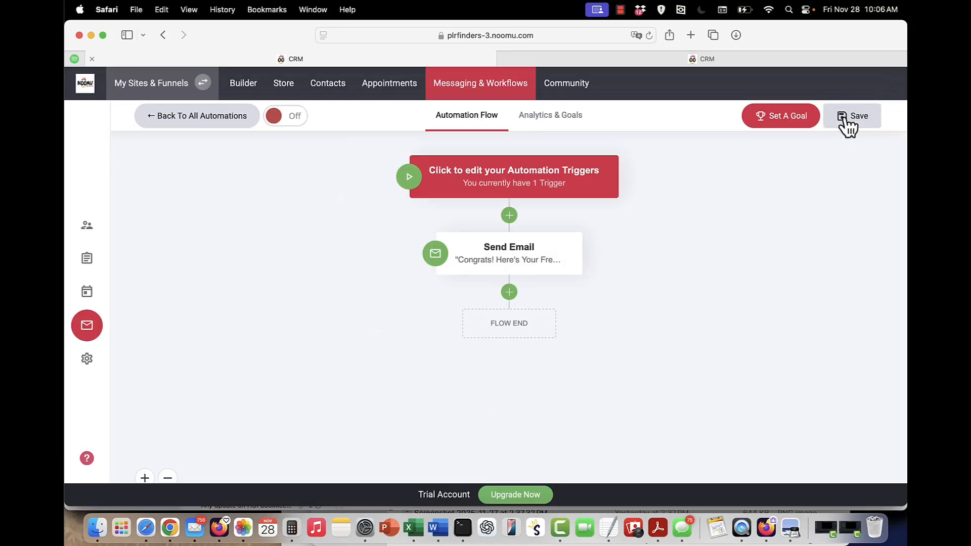
pyautogui.click(844, 129)
pyautogui.click(191, 124)
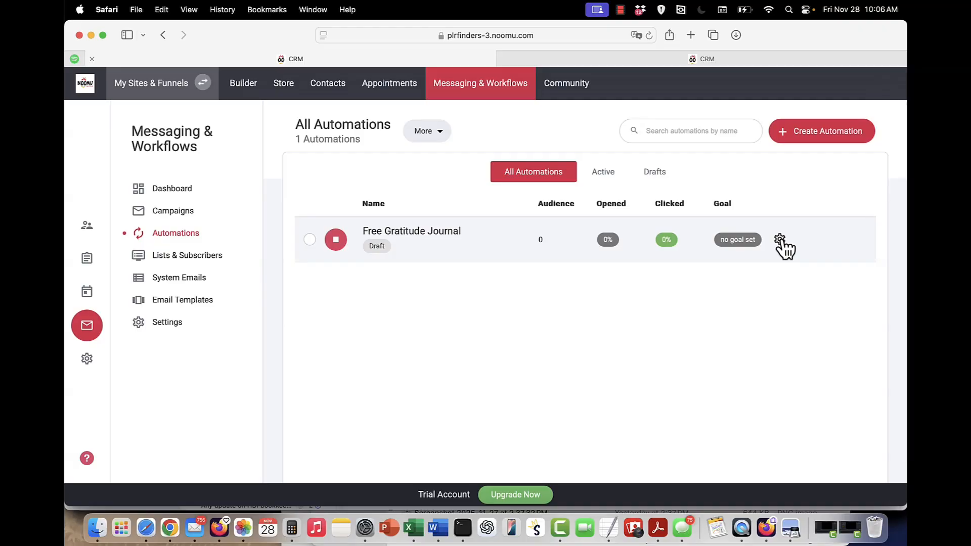
pyautogui.click(780, 240)
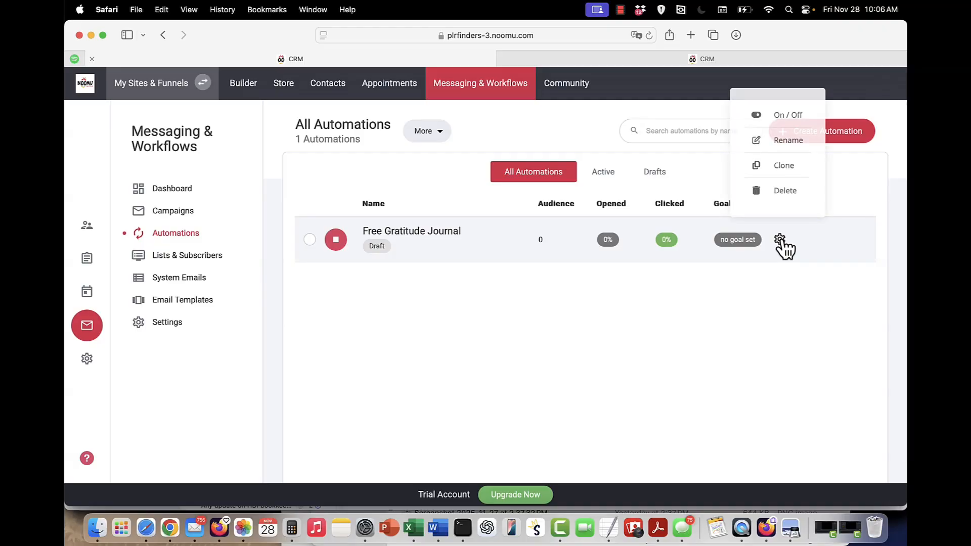
pyautogui.click(481, 341)
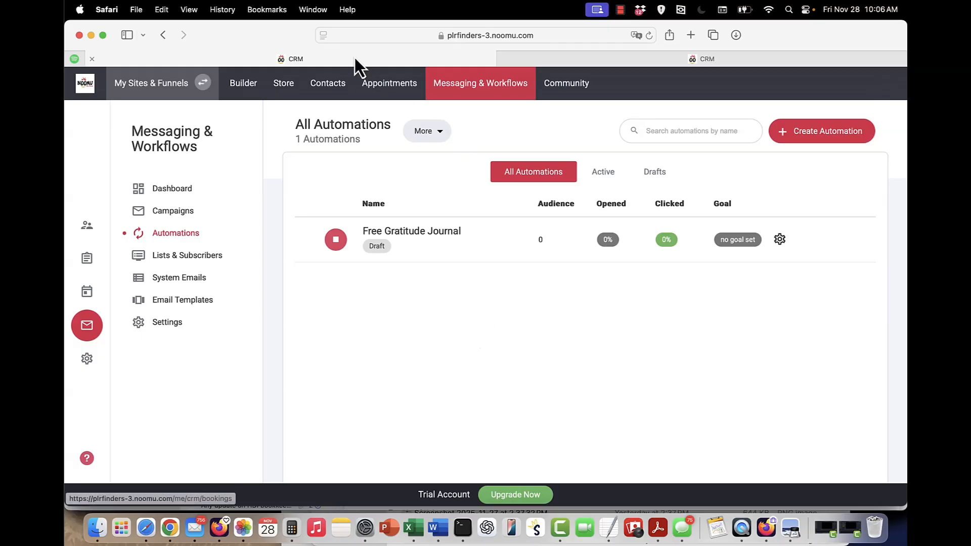
# Preview the Gratitude Journal landing page in a new tab and examine the journal image and its saving options.
pyautogui.click(659, 63)
pyautogui.click(103, 378)
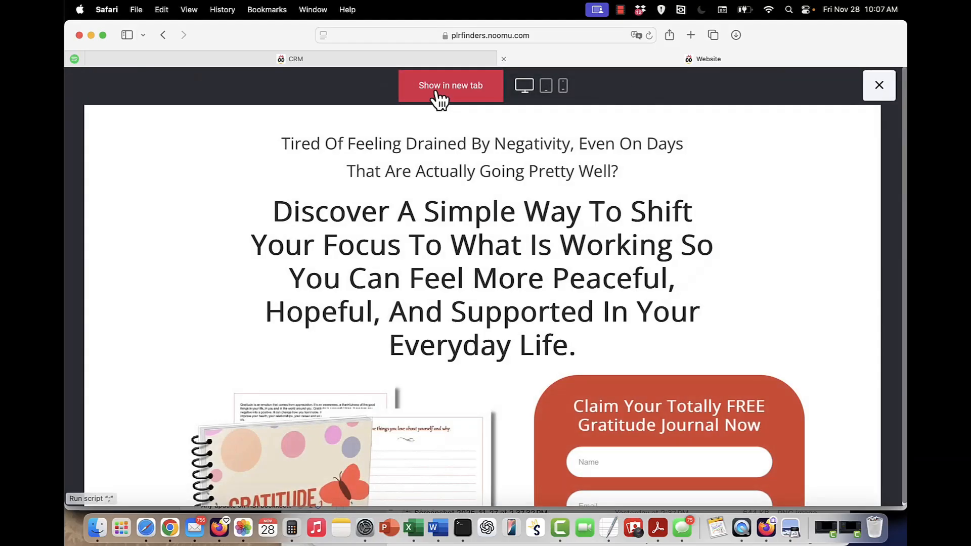
pyautogui.click(438, 93)
pyautogui.scroll(-5, 426, 349)
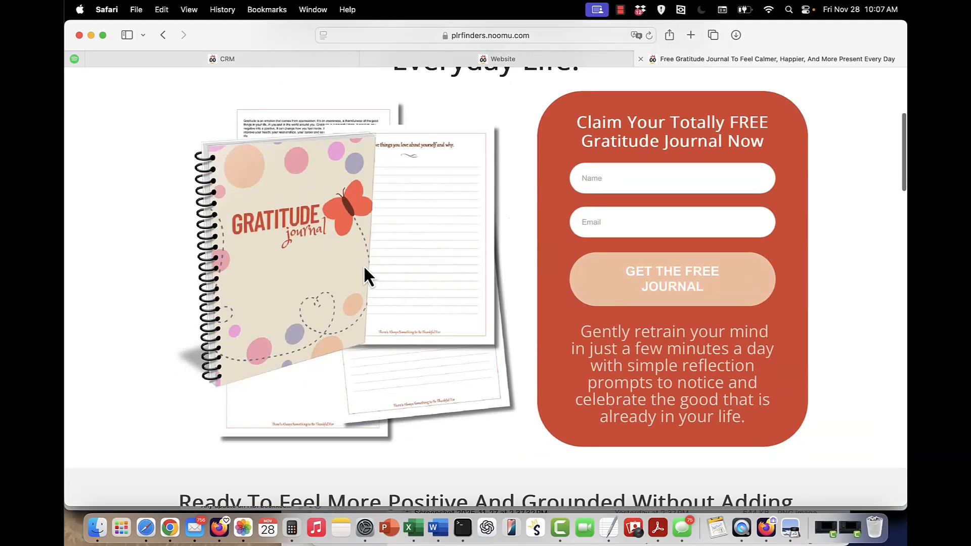
pyautogui.rightClick(363, 268)
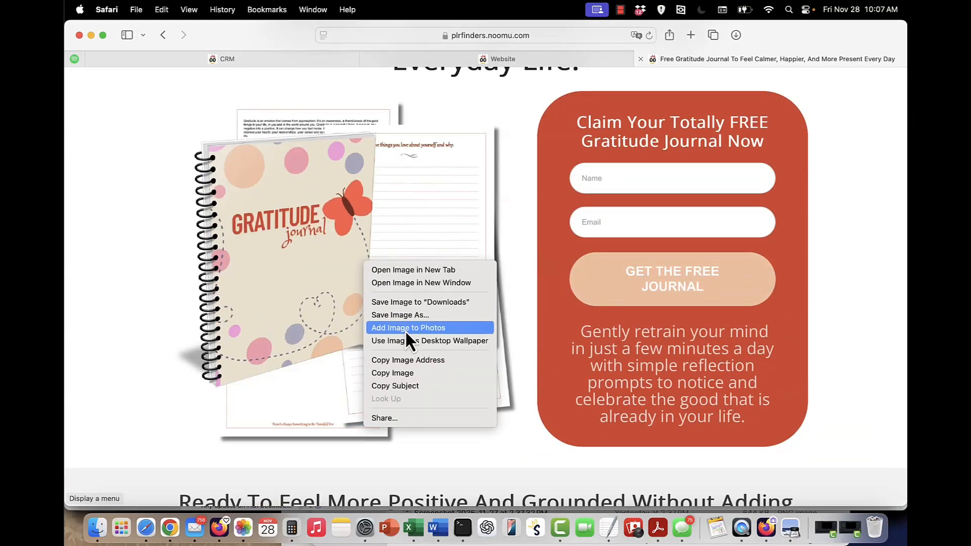
pyautogui.click(422, 60)
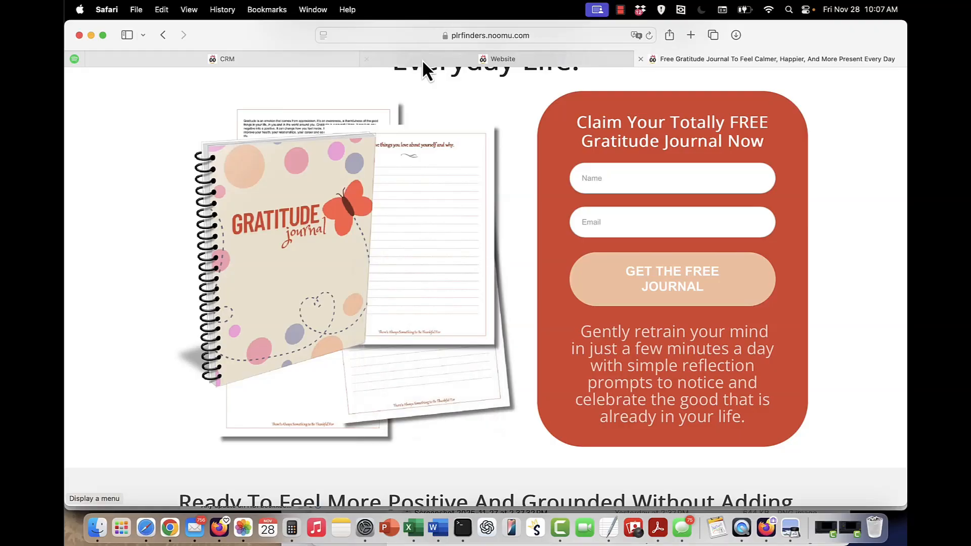
pyautogui.click(396, 64)
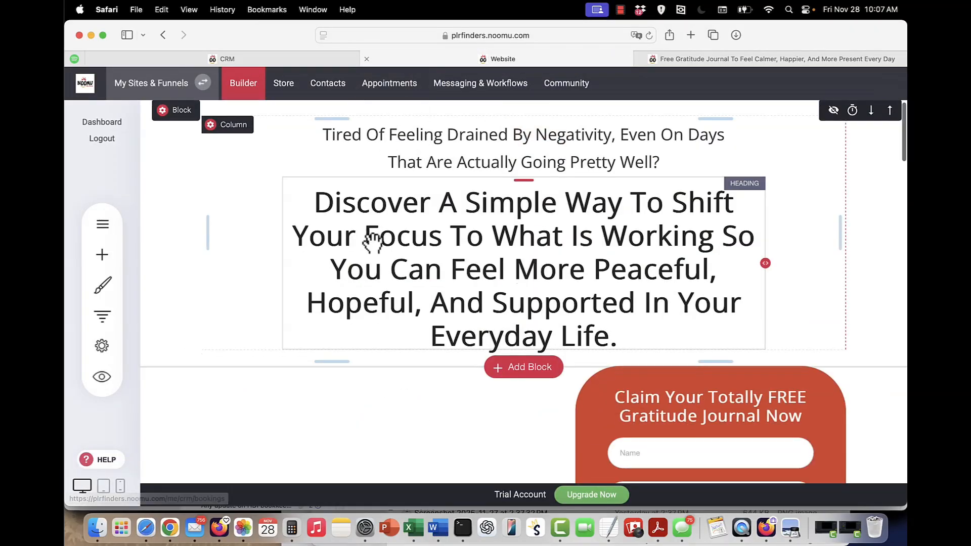
pyautogui.scroll(-5, 373, 243)
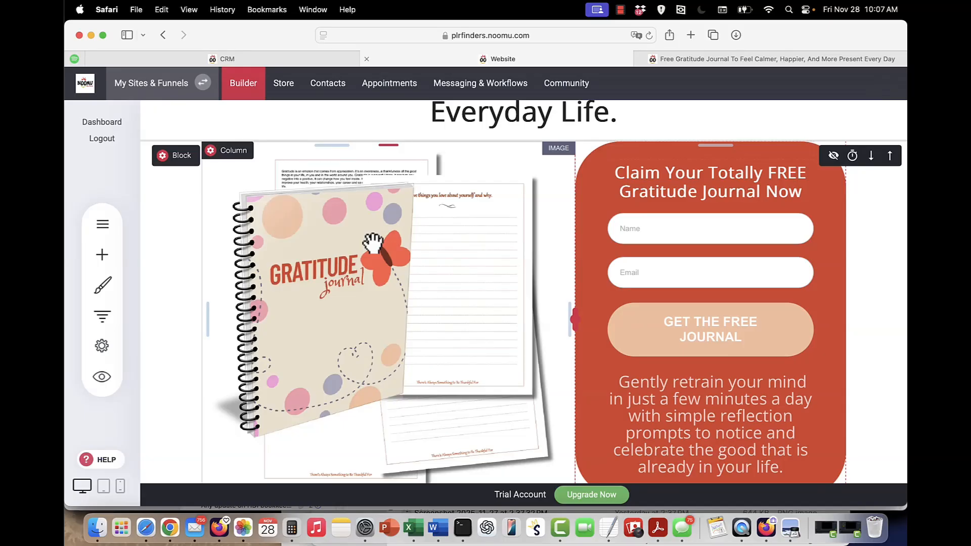
# Delete the "COPY - Gratitude Journal" funnel from the funnels list in the first browser tab.
pyautogui.click(299, 63)
pyautogui.click(165, 87)
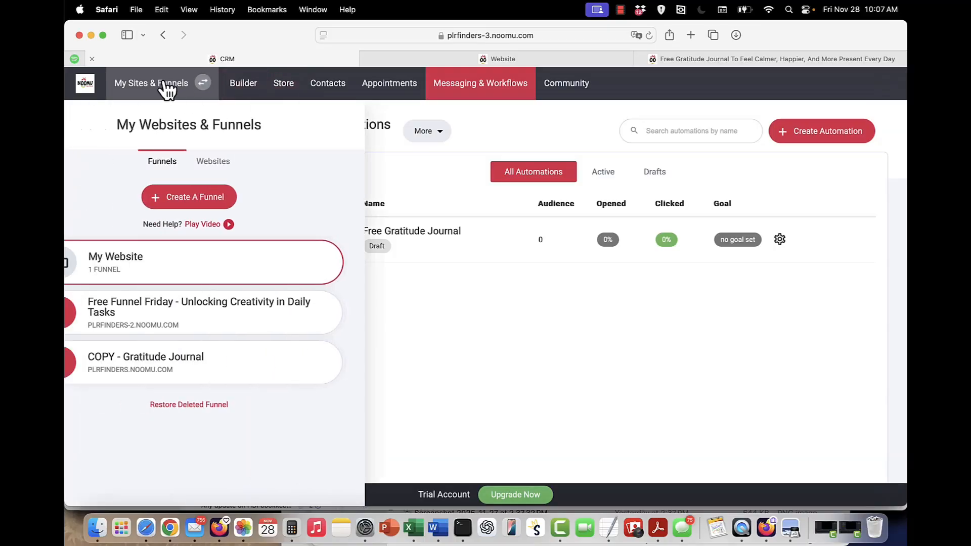
pyautogui.moveTo(370, 372)
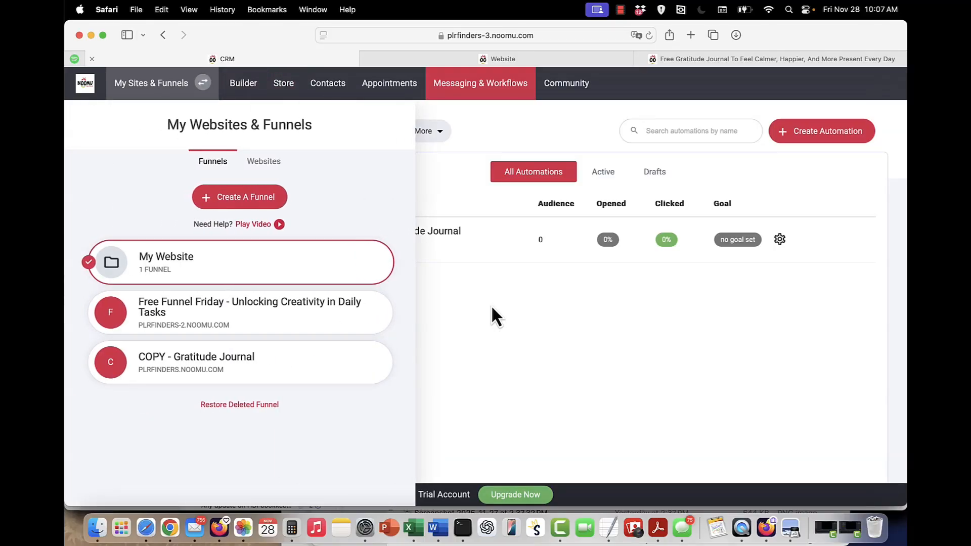
pyautogui.click(371, 362)
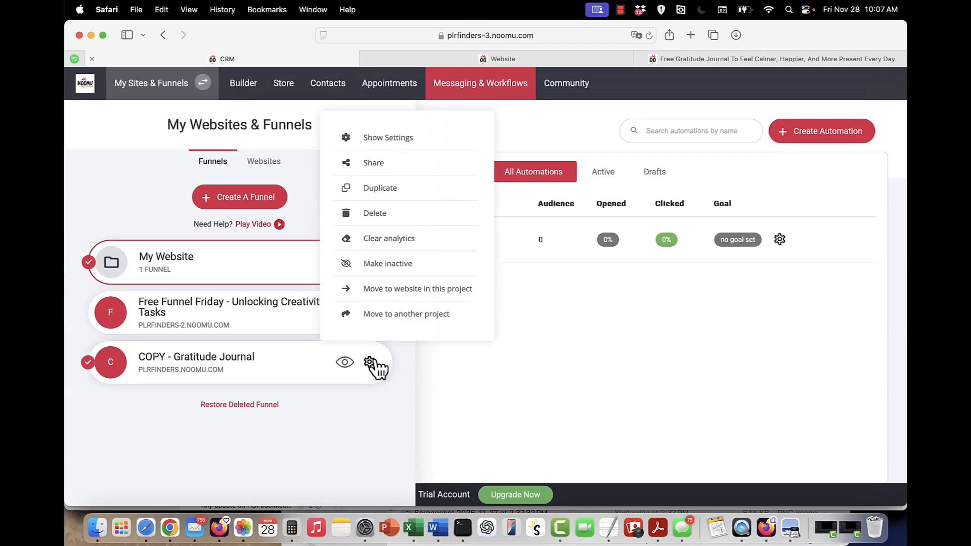
pyautogui.click(375, 215)
pyautogui.click(562, 349)
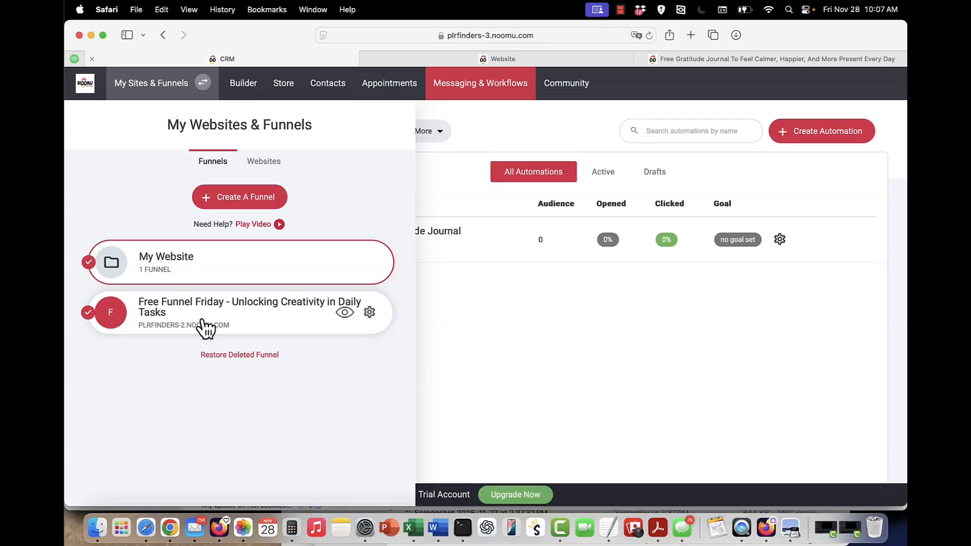
# Duplicate the "Free Funnel Friday - Unlocking Creativity in Daily Tasks" funnel.
pyautogui.click(370, 312)
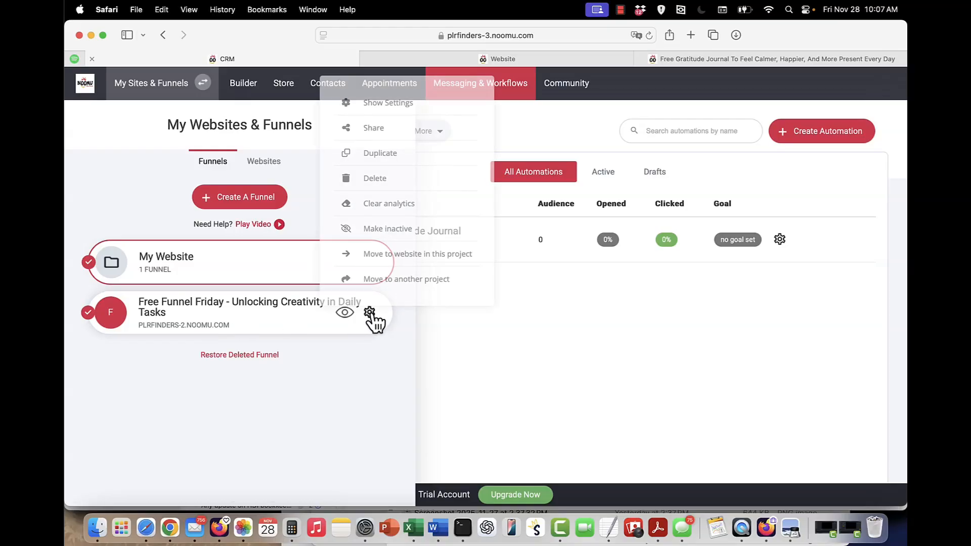
pyautogui.click(380, 164)
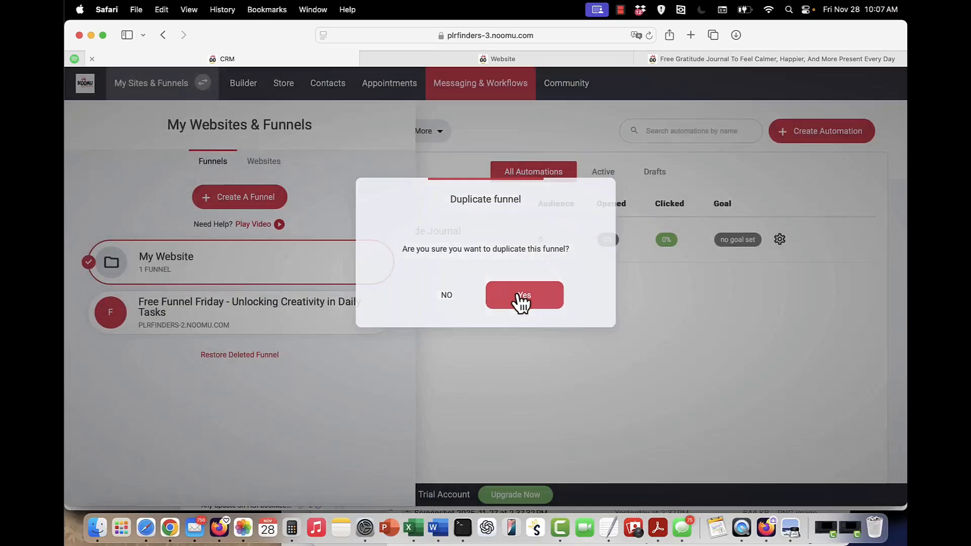
pyautogui.click(521, 300)
# Retitle the duplicated funnel "COPY Free Funnel Friday - Unlocking Creativity in Daily Tasks" in its general settings and save.
pyautogui.click(145, 85)
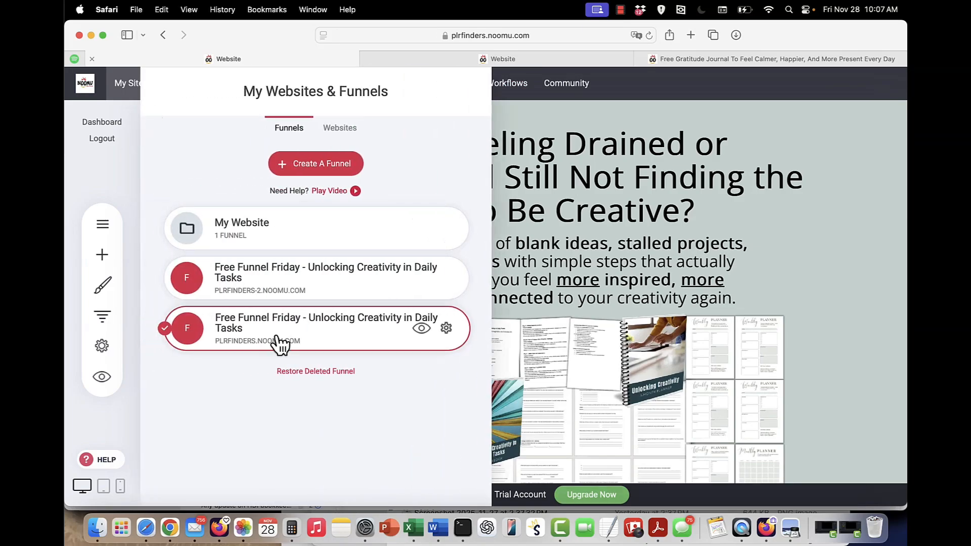
pyautogui.click(447, 330)
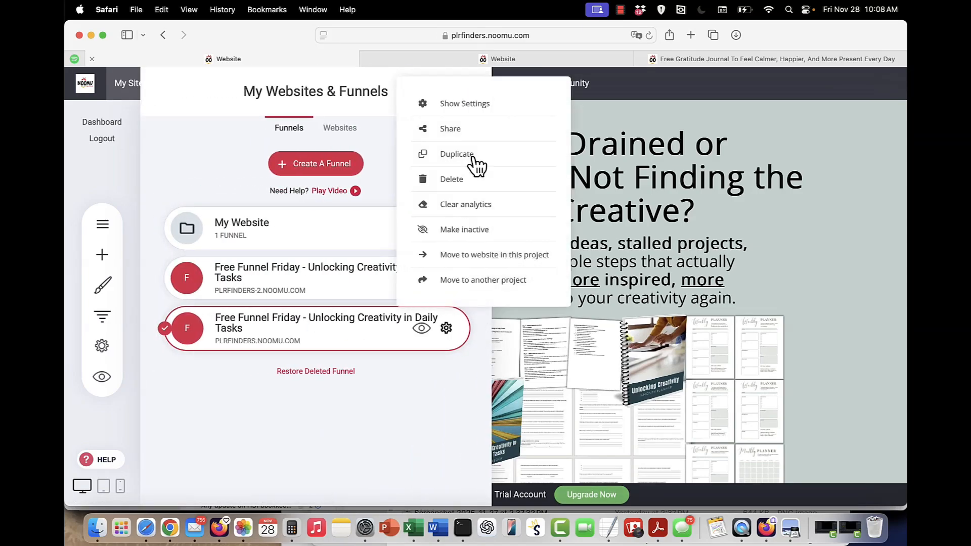
pyautogui.click(473, 105)
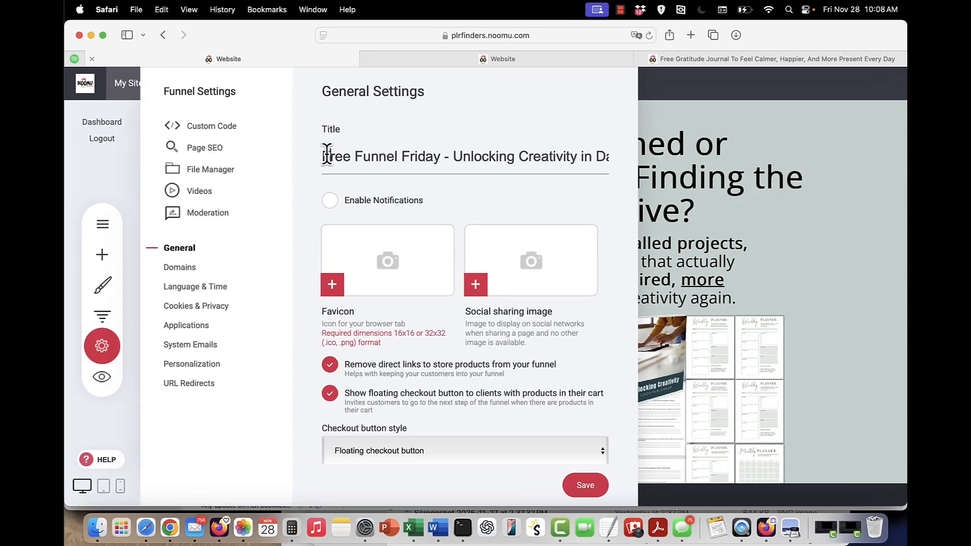
pyautogui.click(326, 155)
pyautogui.write('COPY')
pyautogui.click(582, 494)
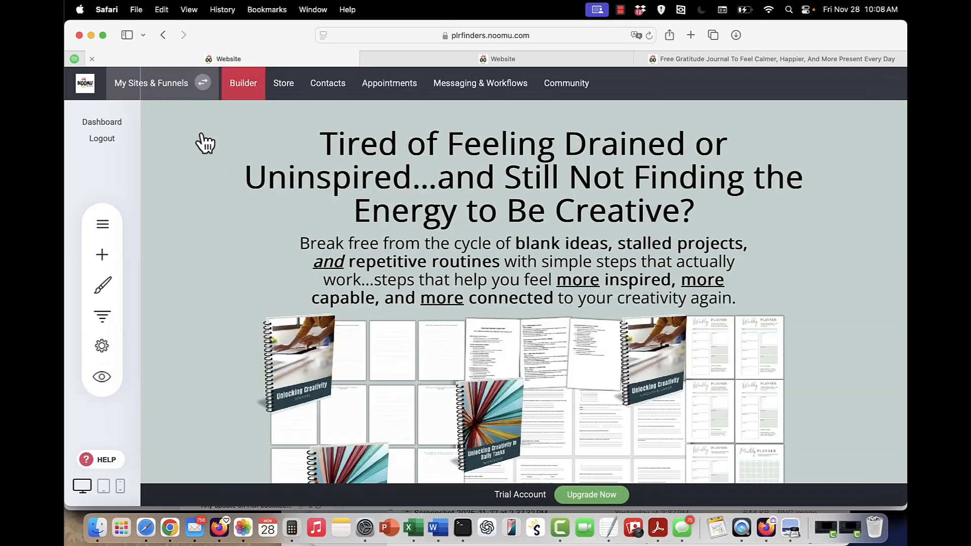
# Switch to the original Free Funnel Friday funnel, dismiss the introduction video and close the funnel overview.
pyautogui.click(157, 92)
pyautogui.moveTo(262, 302)
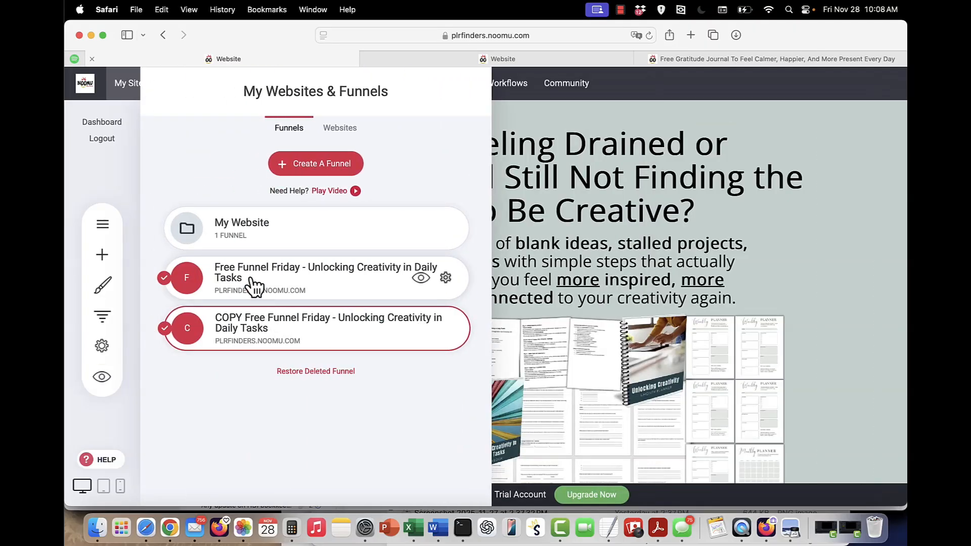
pyautogui.click(251, 278)
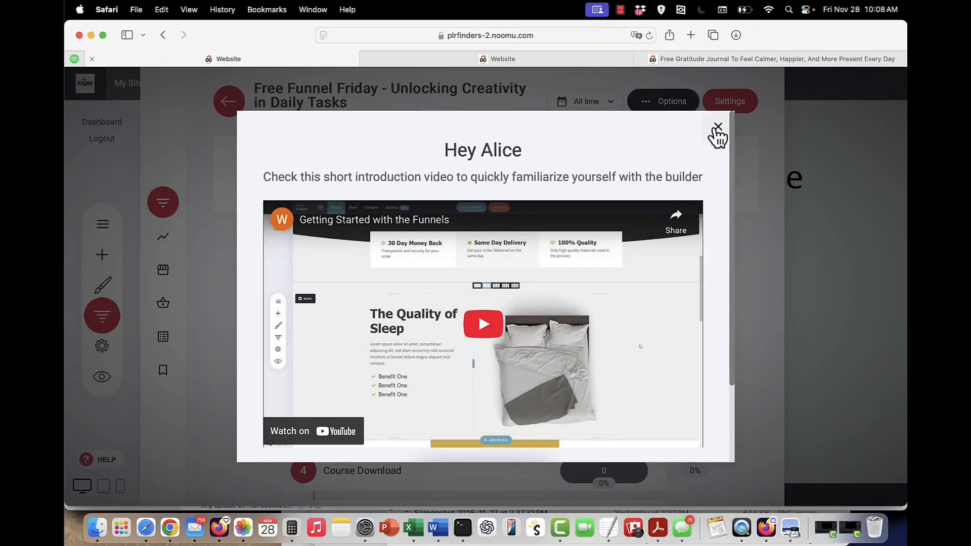
pyautogui.click(715, 125)
pyautogui.click(833, 166)
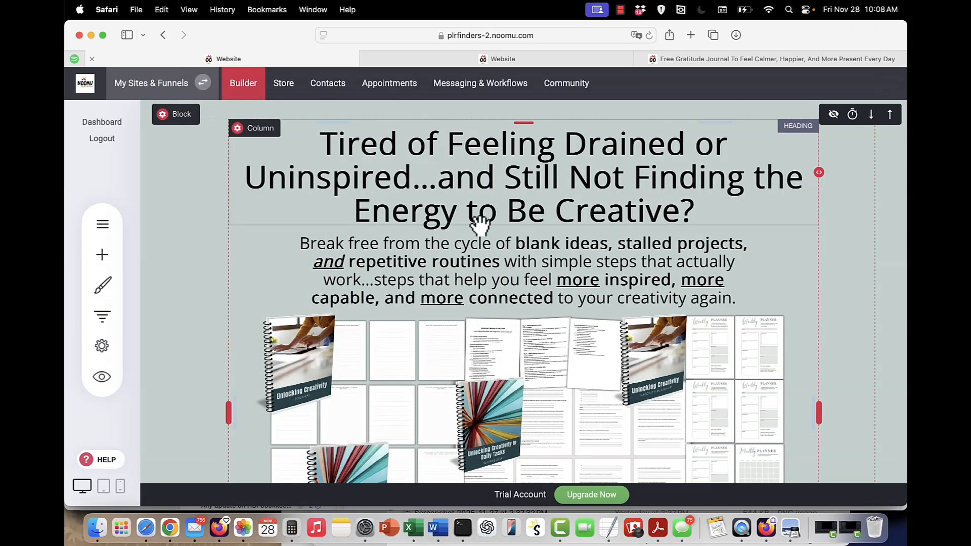
# Check the list of websites and funnels in the second browser tab.
pyautogui.click(488, 59)
pyautogui.click(162, 87)
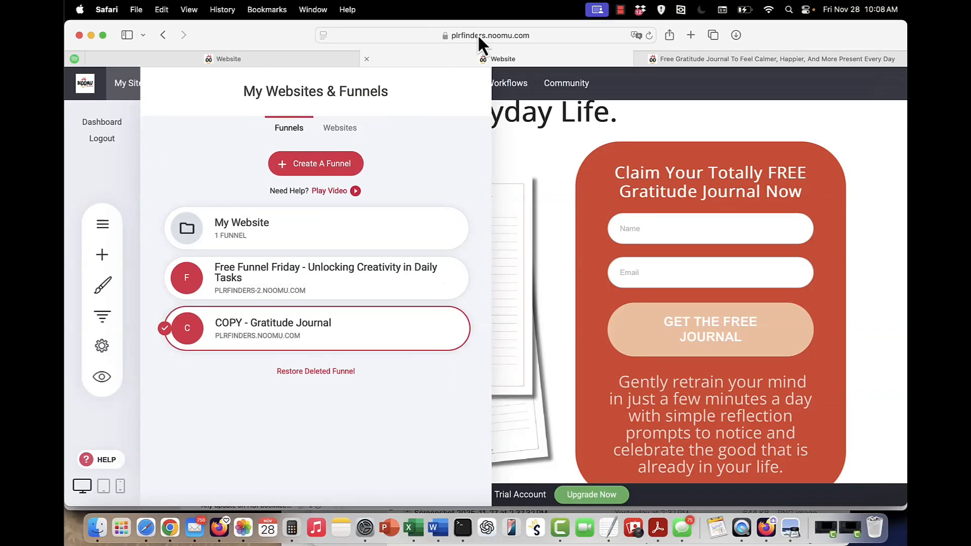
pyautogui.click(240, 85)
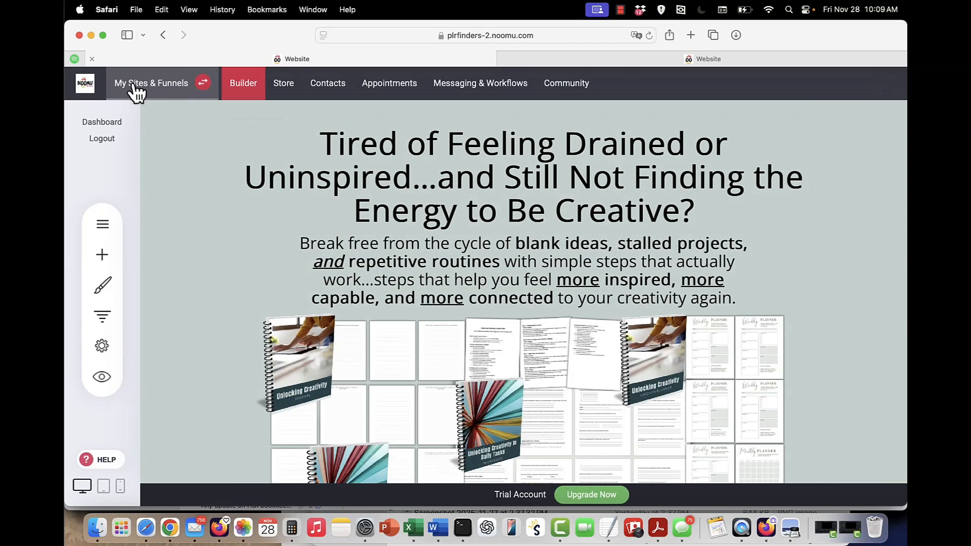
# Move the original Free Funnel Friday funnel to the website in this project.
pyautogui.click(134, 86)
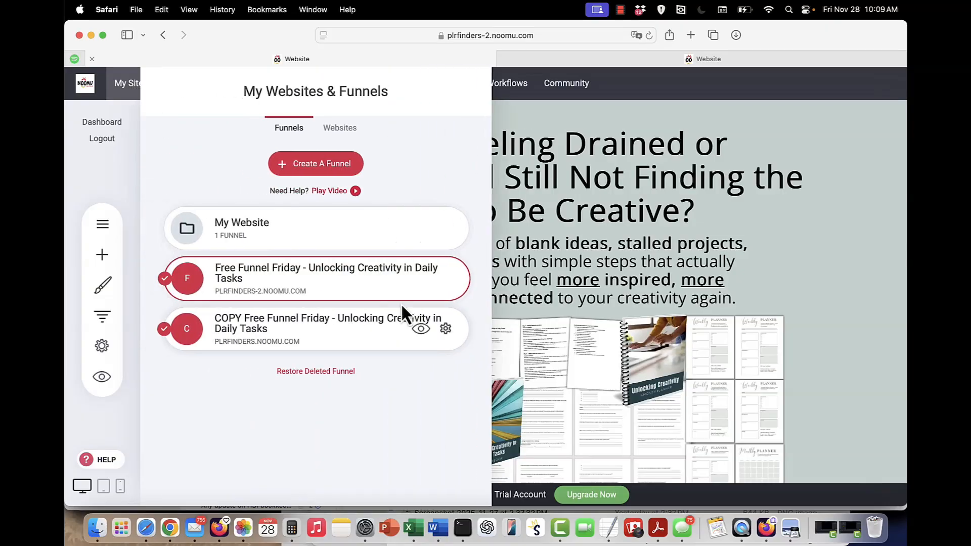
pyautogui.click(160, 95)
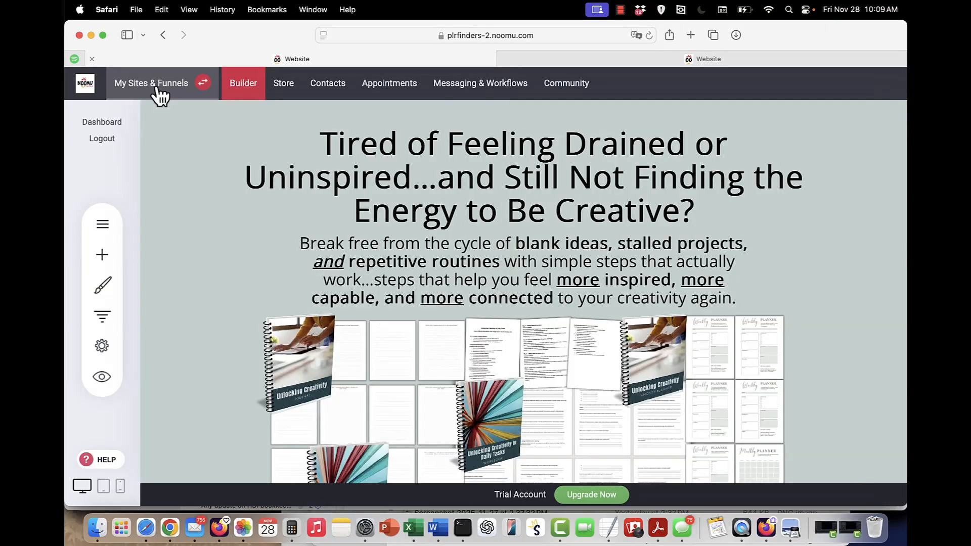
pyautogui.click(158, 88)
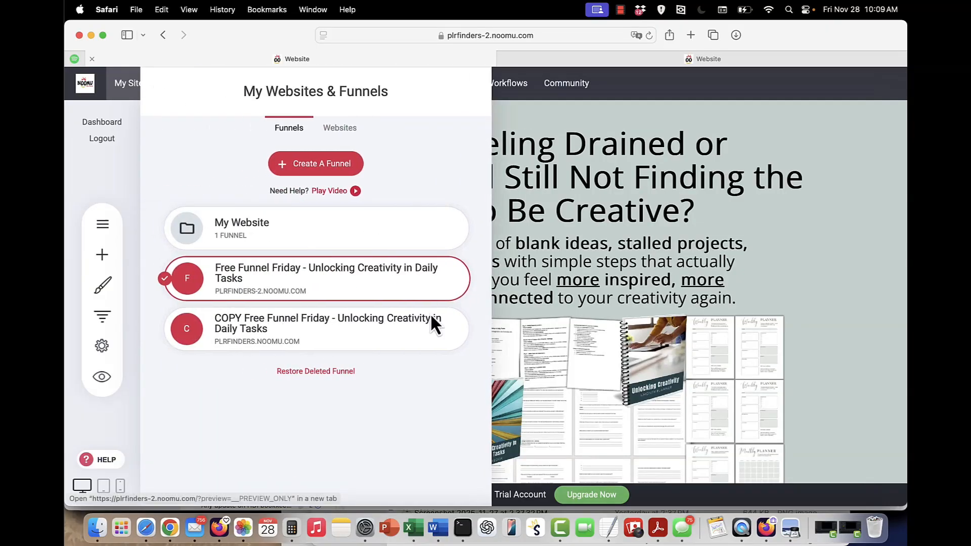
pyautogui.click(447, 279)
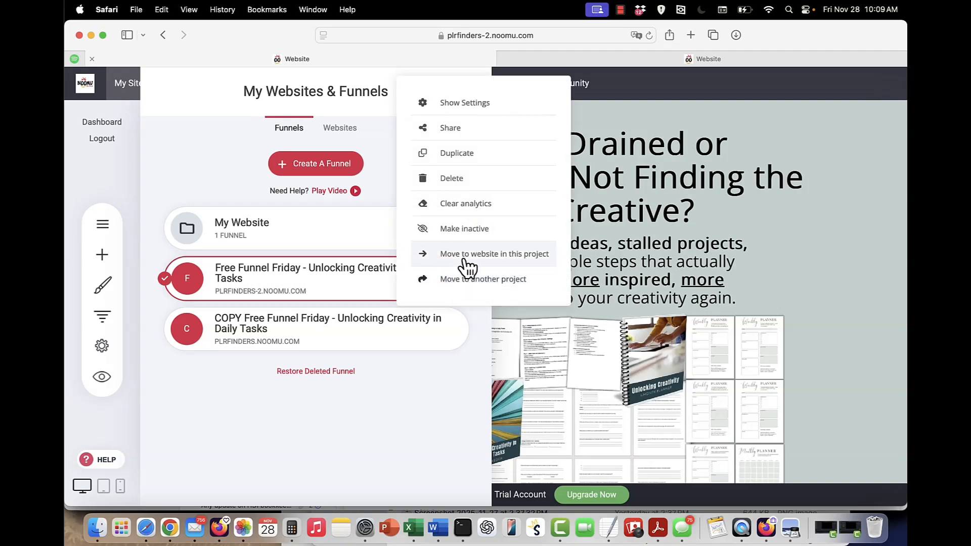
pyautogui.click(463, 255)
pyautogui.click(430, 195)
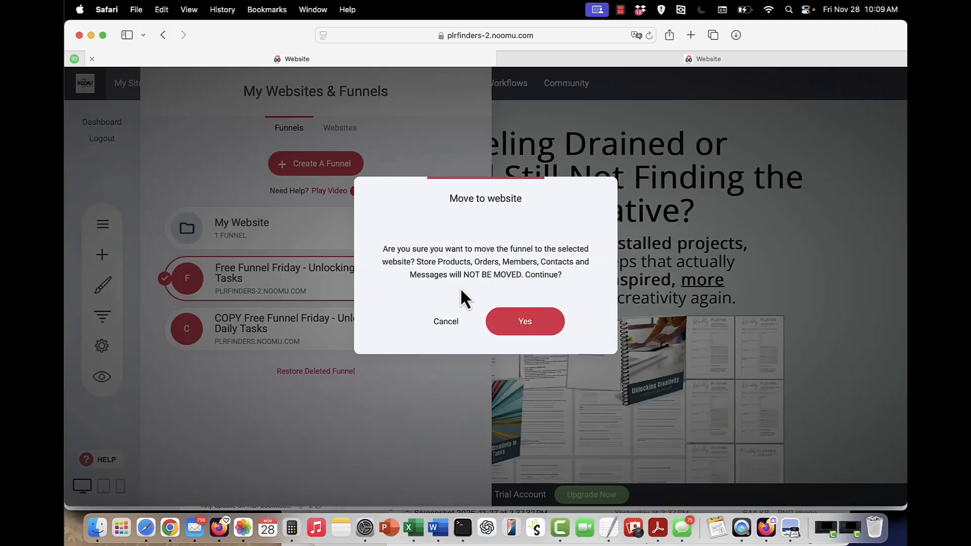
pyautogui.click(520, 324)
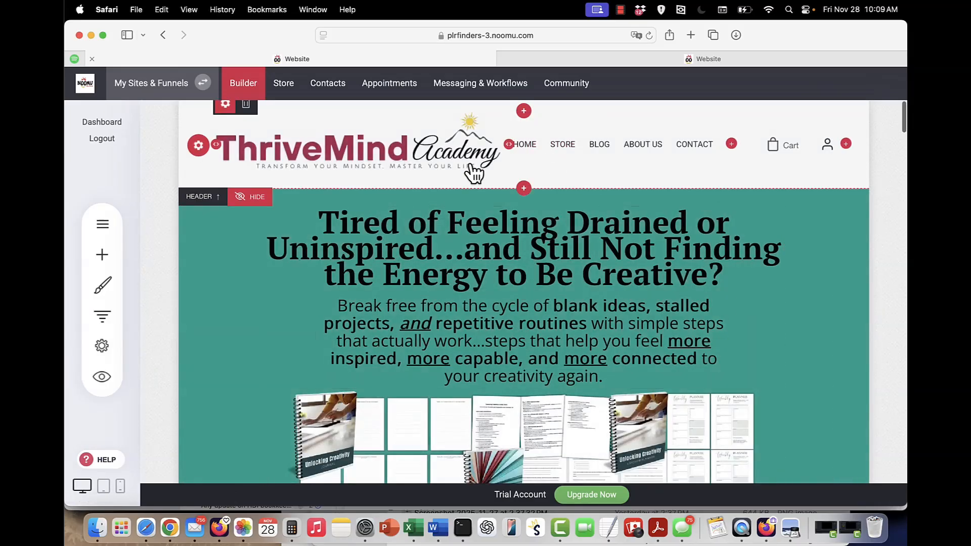
# Examine the moved funnel's Course Info page and the container settings of its first block.
pyautogui.scroll(-8, 474, 173)
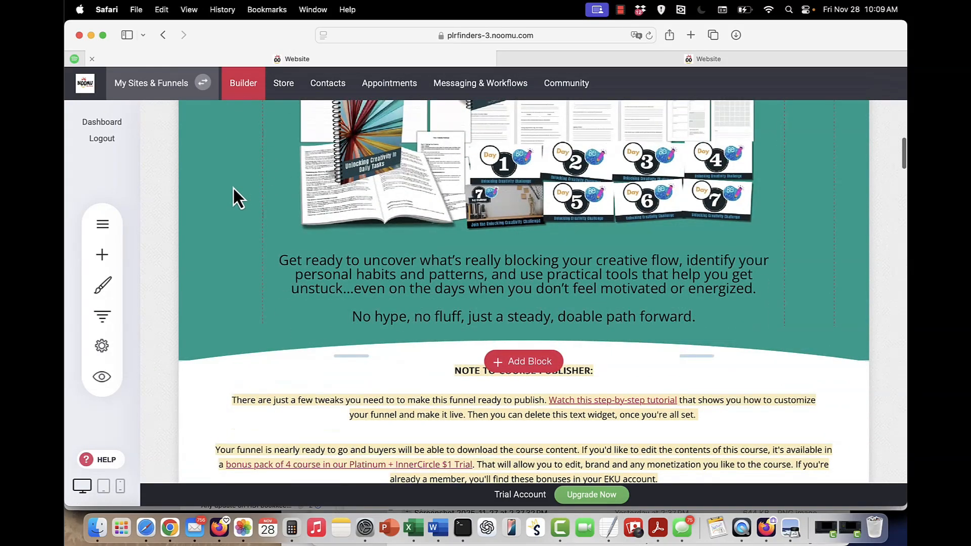
pyautogui.scroll(8, 233, 186)
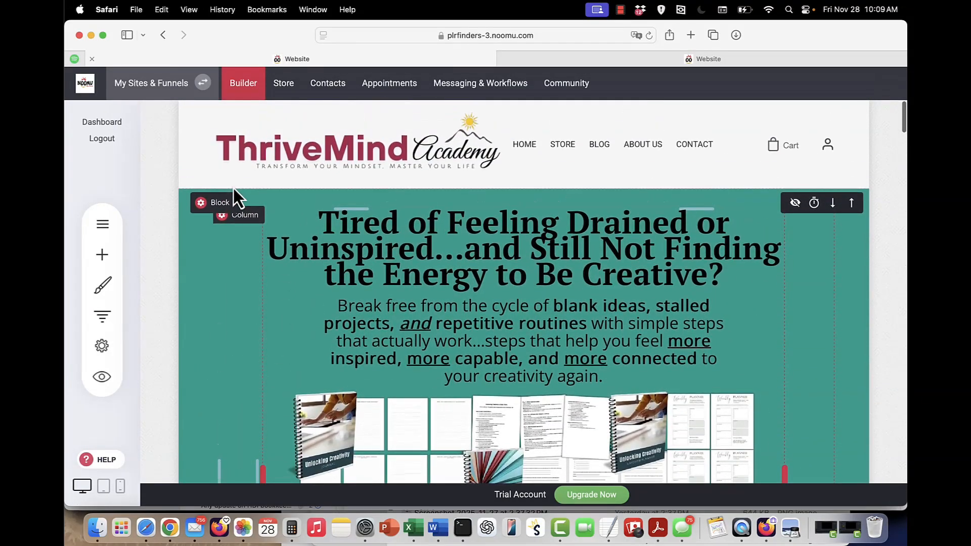
pyautogui.click(210, 204)
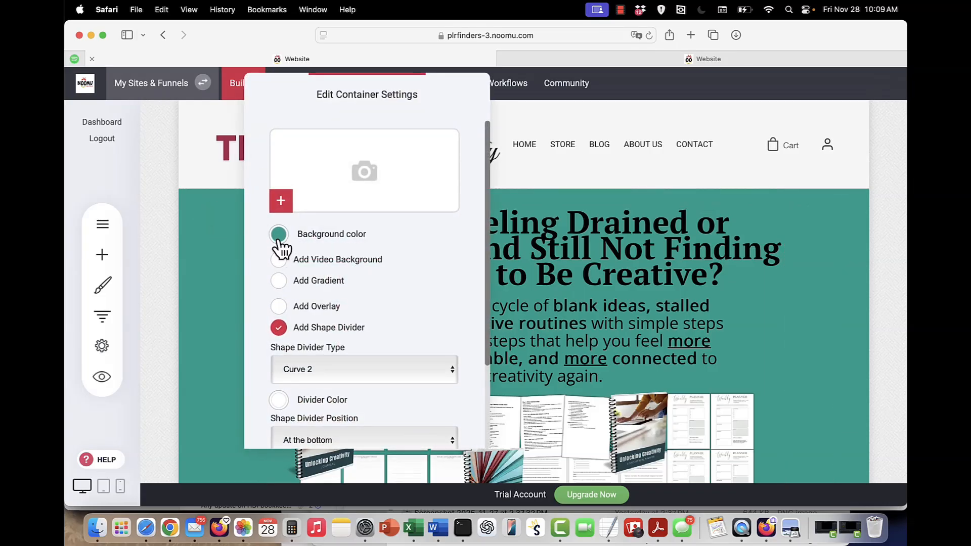
pyautogui.click(227, 275)
# Hide the footer on the Course Info page and show it again.
pyautogui.scroll(-20, 226, 275)
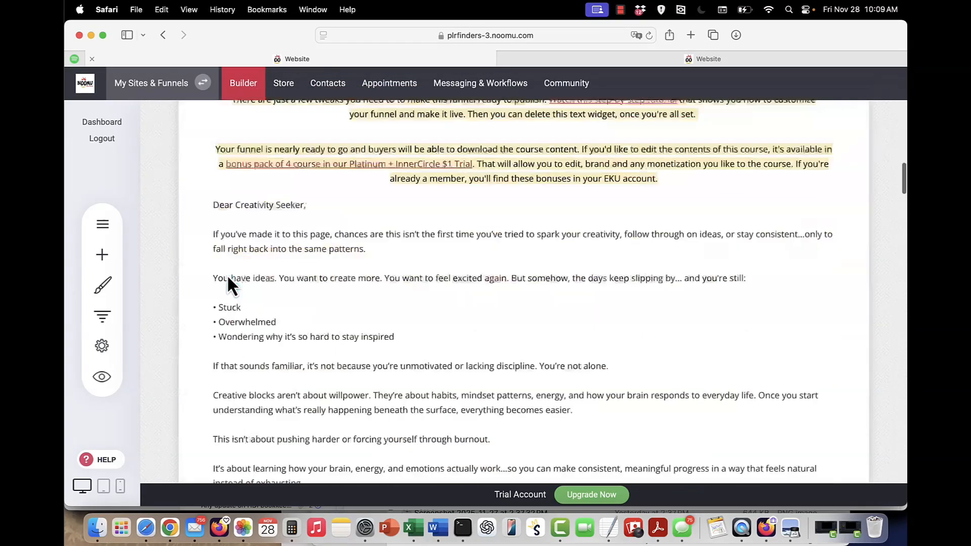
pyautogui.scroll(-15, 227, 265)
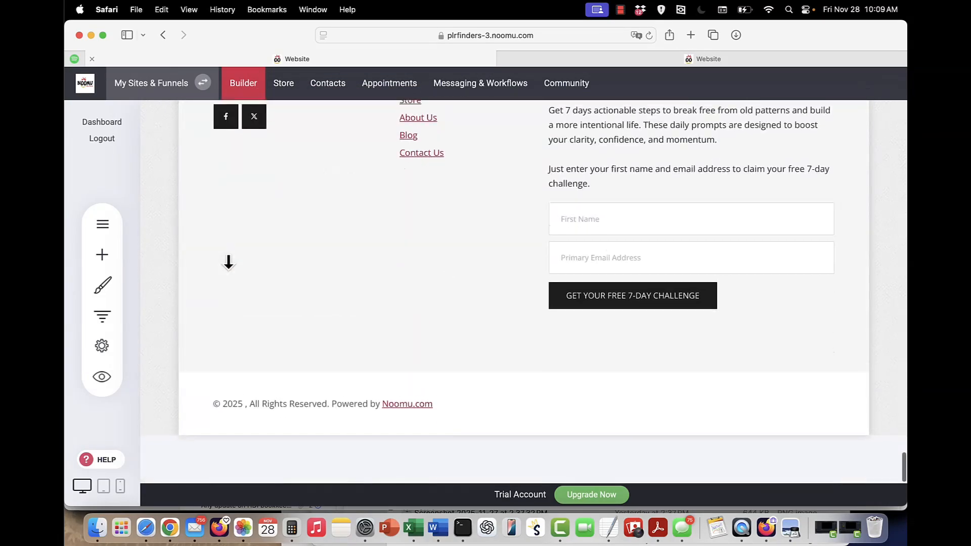
pyautogui.scroll(10, 228, 262)
pyautogui.scroll(-3, 229, 273)
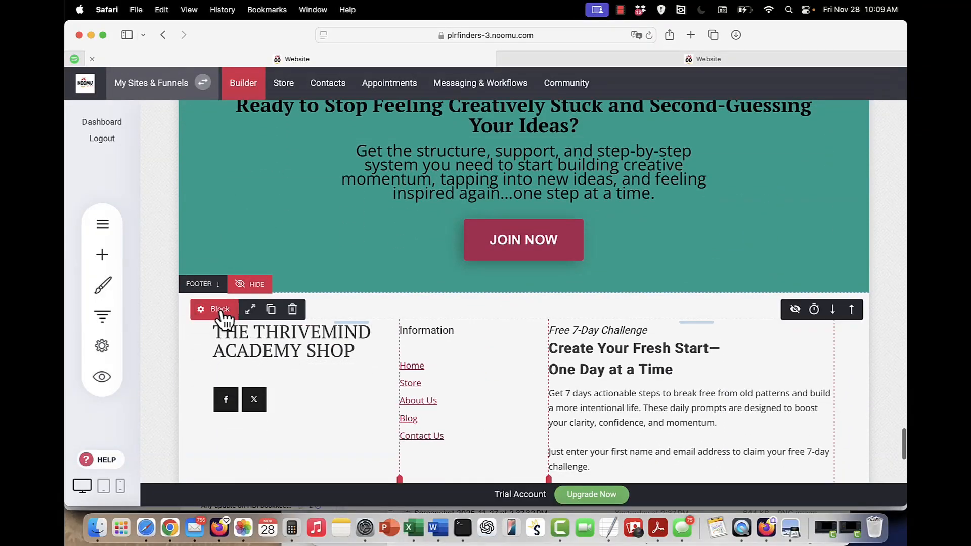
pyautogui.click(253, 285)
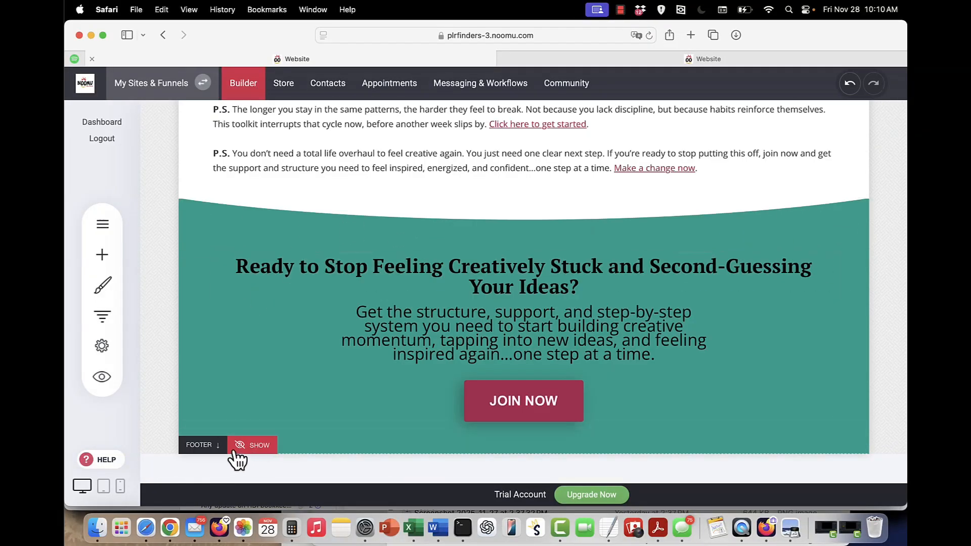
pyautogui.click(248, 445)
# Review the Course Info page, open the funnel's Course Purchase page and examine its checkout form.
pyautogui.scroll(20, 476, 218)
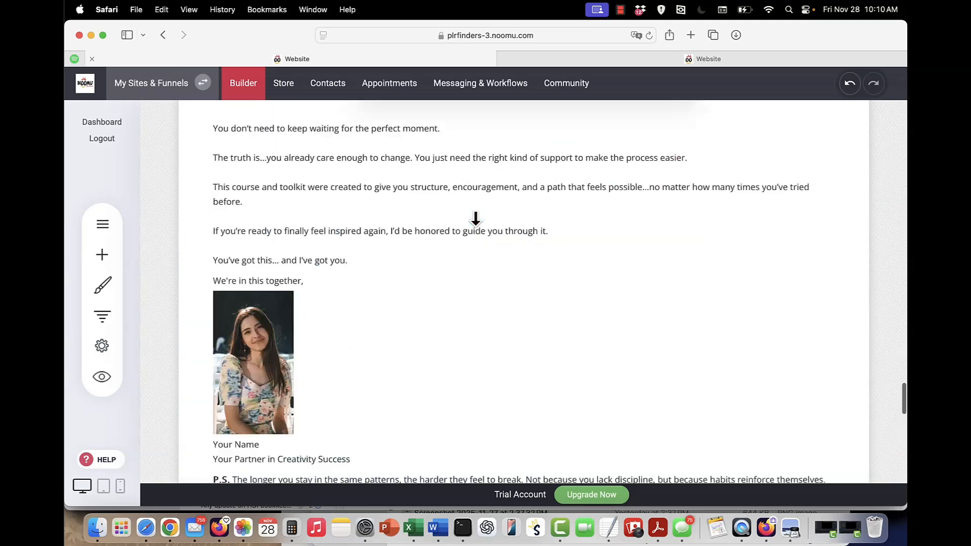
pyautogui.scroll(10, 475, 219)
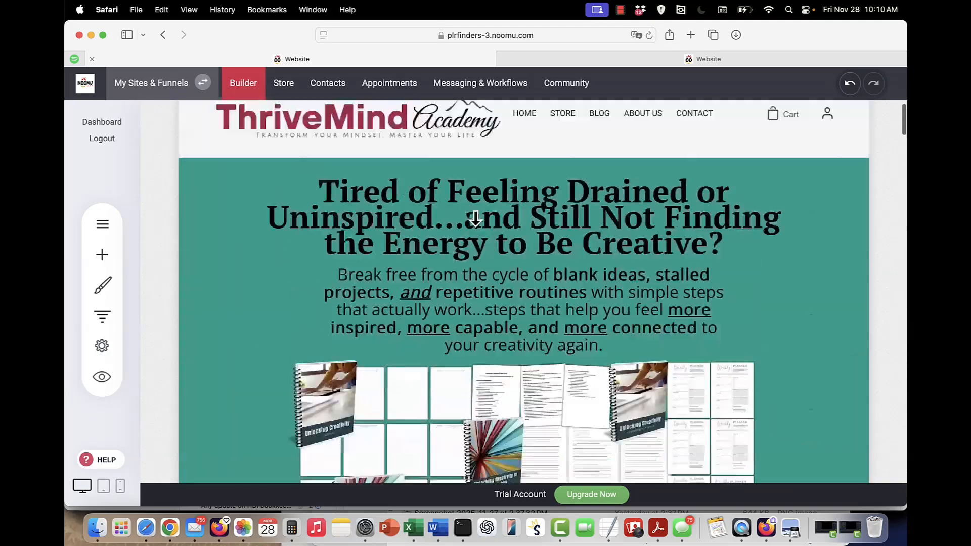
pyautogui.scroll(-6, 471, 253)
pyautogui.scroll(-5, 470, 261)
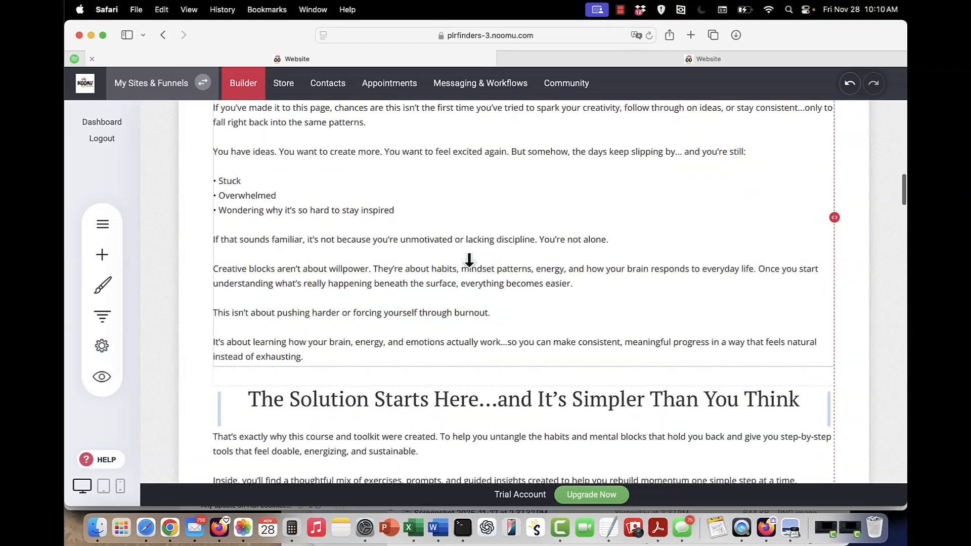
pyautogui.click(101, 224)
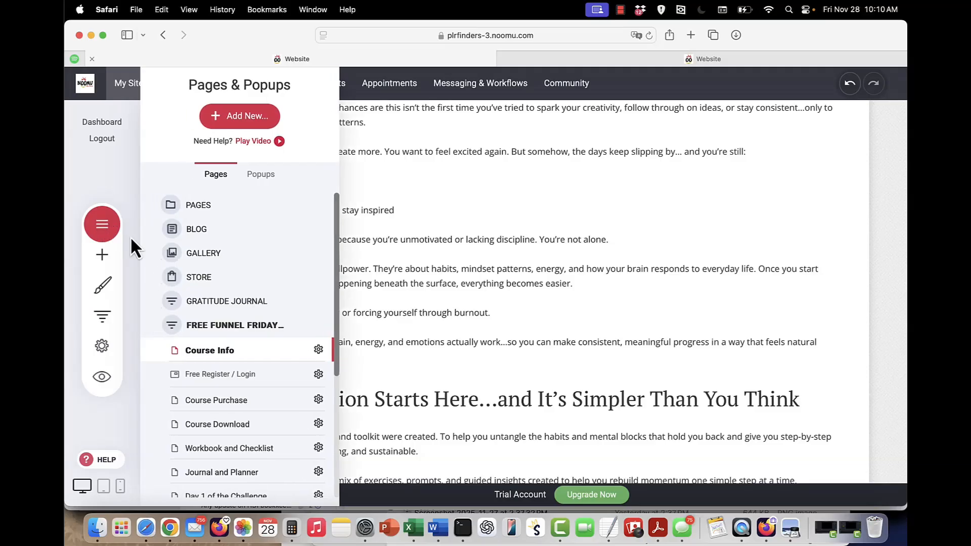
pyautogui.click(241, 397)
pyautogui.click(508, 329)
pyautogui.scroll(-2, 508, 329)
pyautogui.scroll(-3, 508, 327)
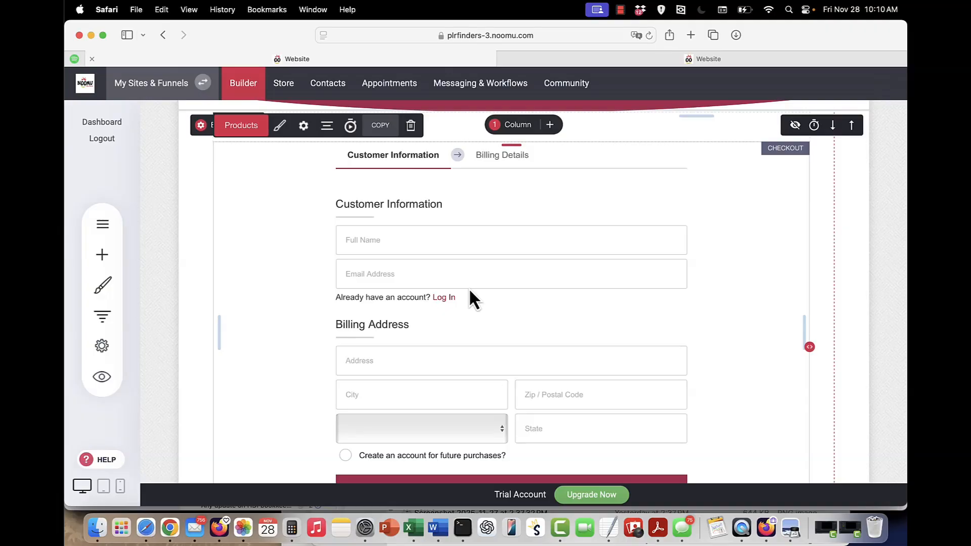
# Open the Course Download page of the Free Funnel Friday funnel.
pyautogui.click(102, 224)
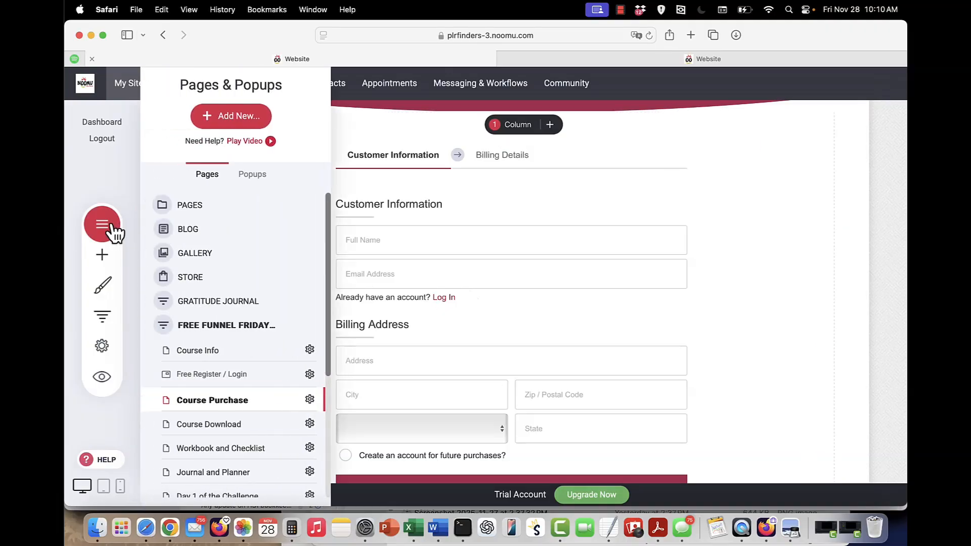
pyautogui.scroll(-3, 221, 383)
pyautogui.click(217, 353)
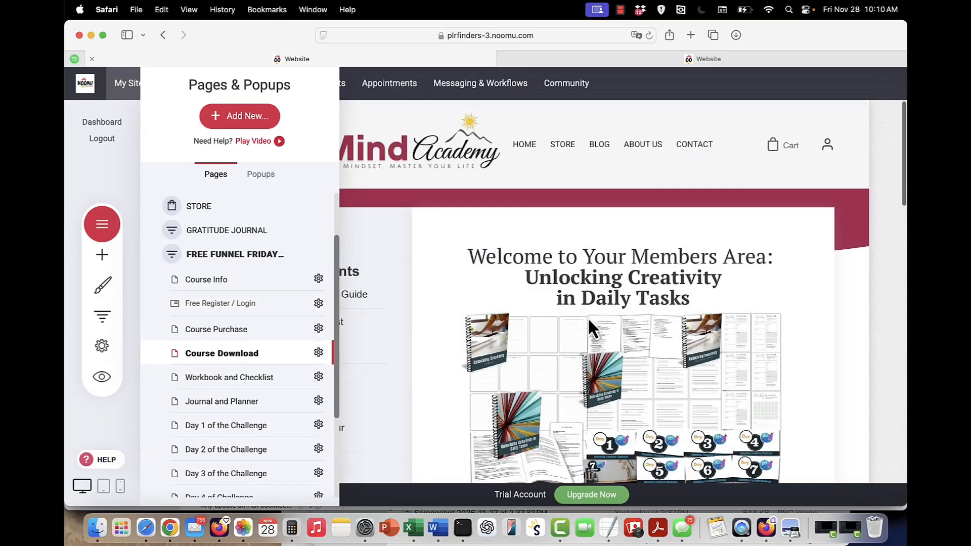
# Check which file the "Download Your Unlocking Creativity Guide" button on the Course Download page links to.
pyautogui.scroll(-10, 588, 317)
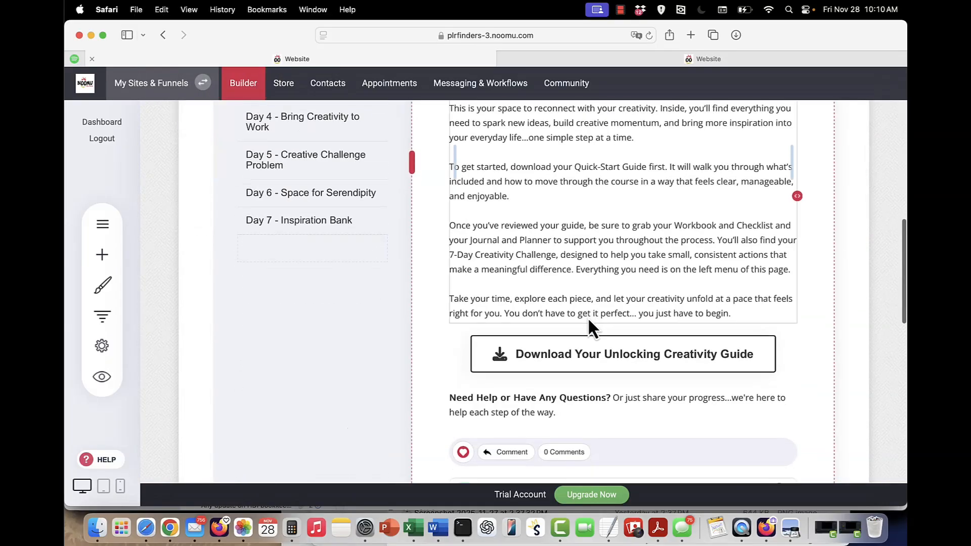
pyautogui.click(563, 310)
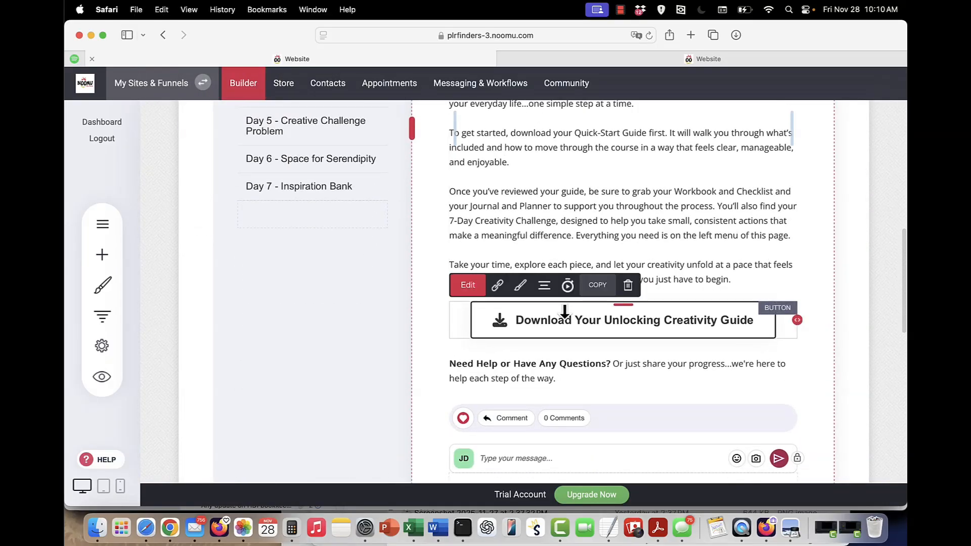
pyautogui.click(499, 288)
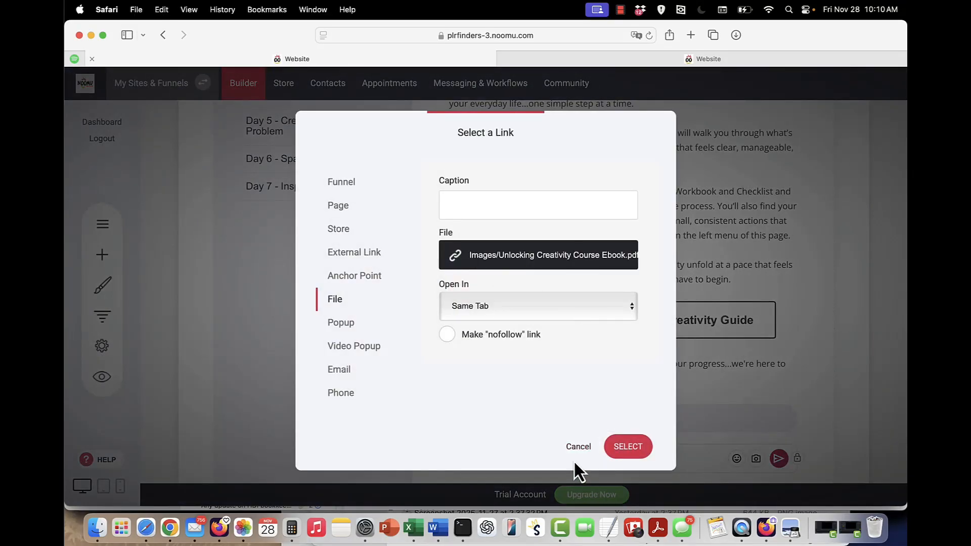
pyautogui.click(575, 447)
# Look through the Free Funnel Friday funnel's page list down to the Day 7 challenge page.
pyautogui.click(112, 227)
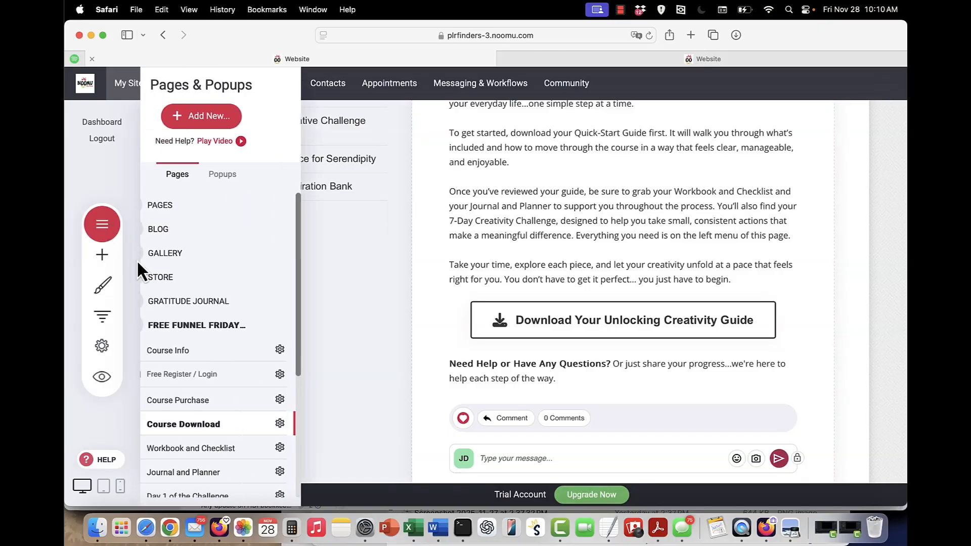
pyautogui.scroll(-5, 219, 412)
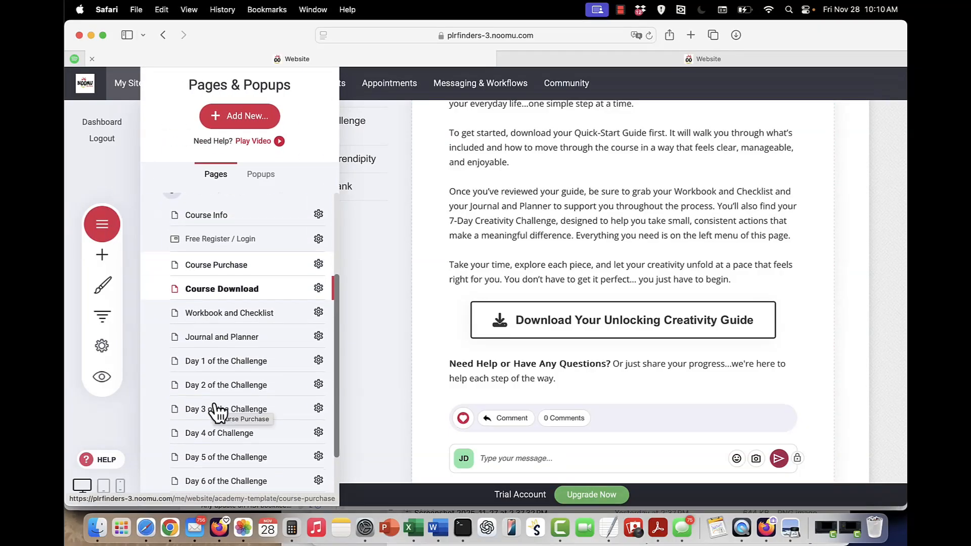
pyautogui.scroll(-1, 217, 408)
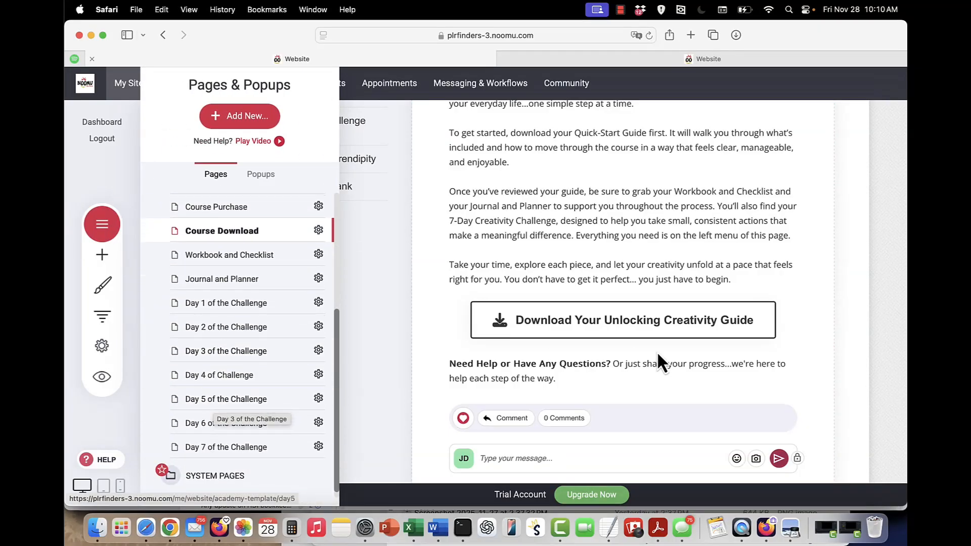
pyautogui.click(625, 376)
# Name the Course Download page's comment area "Main Creativity Download Page" as a new thread.
pyautogui.moveTo(555, 433)
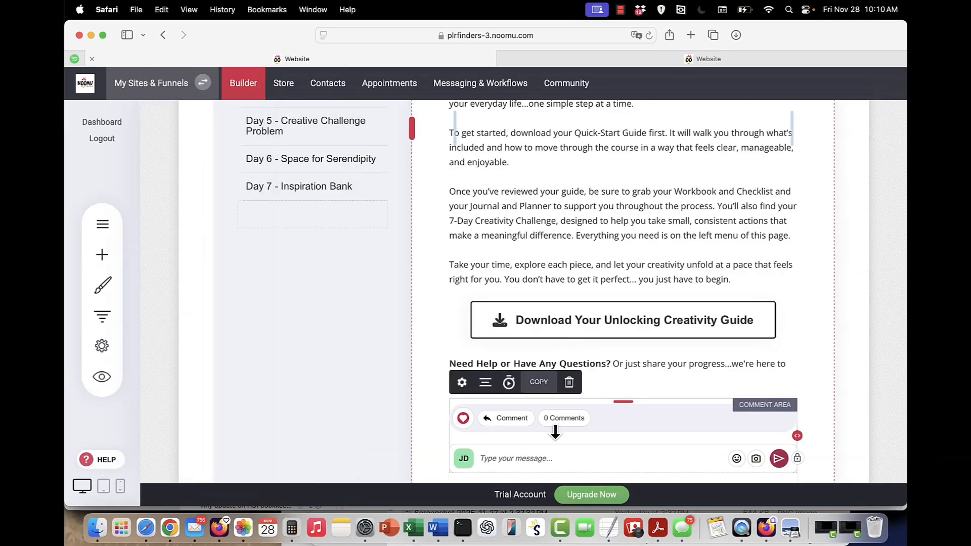
pyautogui.click(463, 384)
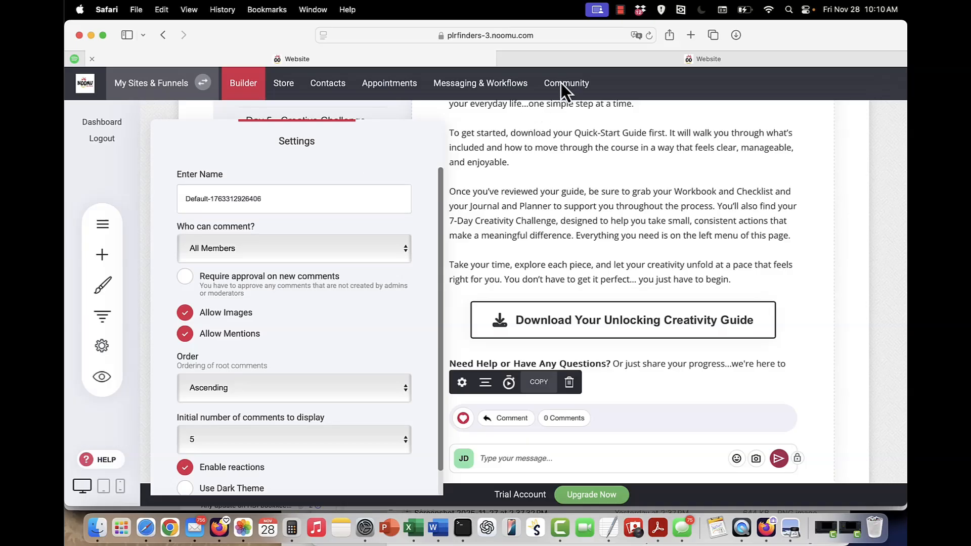
pyautogui.moveTo(269, 198); pyautogui.dragTo(183, 198)
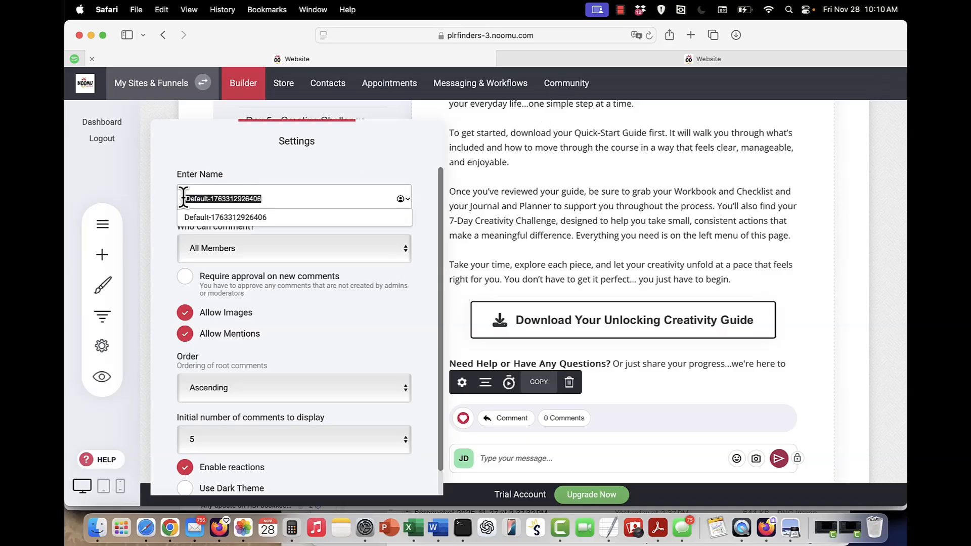
pyautogui.write('Main Creativity Download Page')
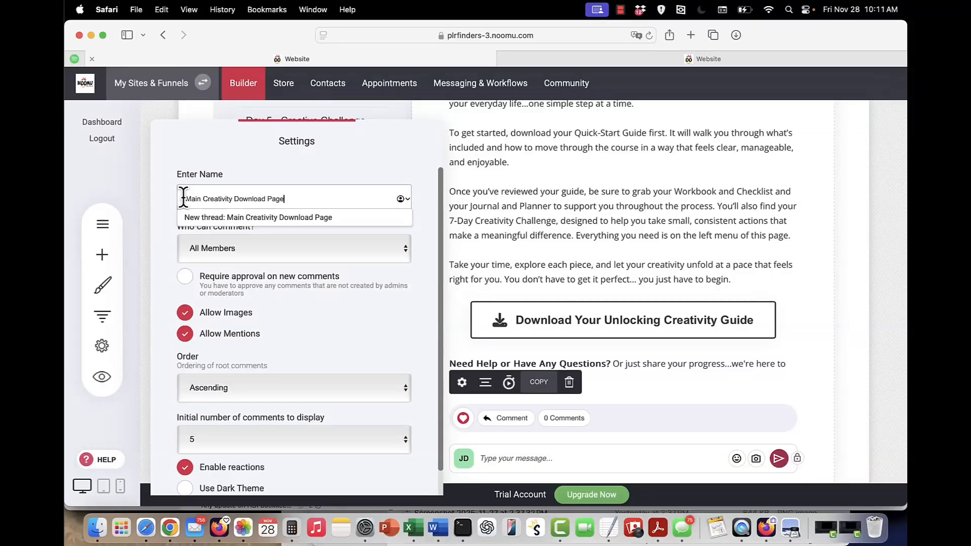
pyautogui.click(213, 217)
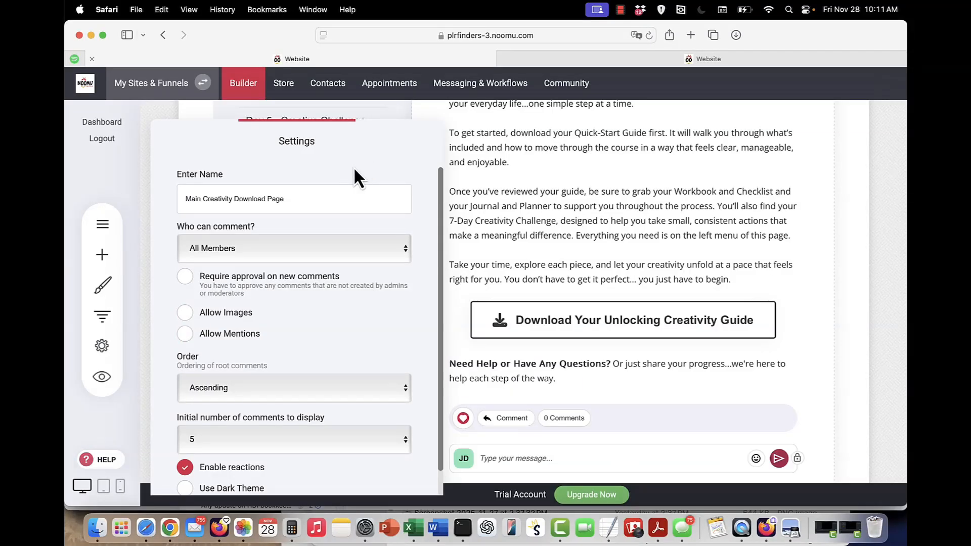
# Allow images in the comment area and save the Course Download page.
pyautogui.click(185, 315)
pyautogui.click(511, 266)
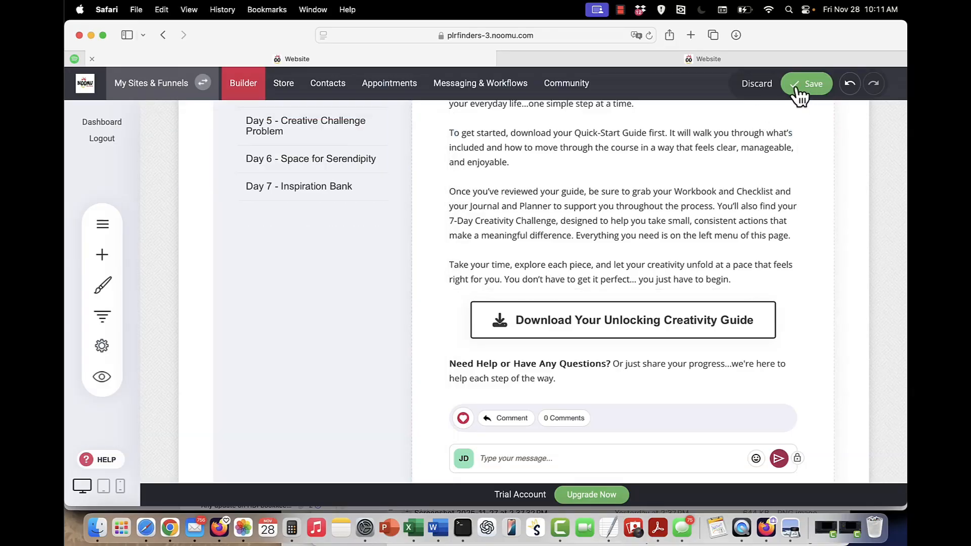
pyautogui.click(806, 83)
# Save the product mockup image from the original Unlocking Creativity Course page to the Downloads folder.
pyautogui.scroll(10, 548, 279)
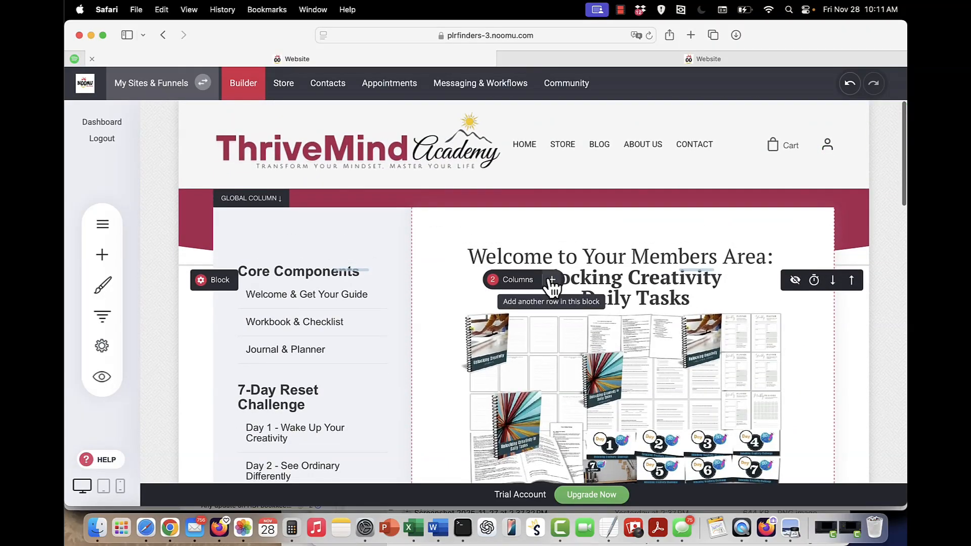
pyautogui.click(624, 60)
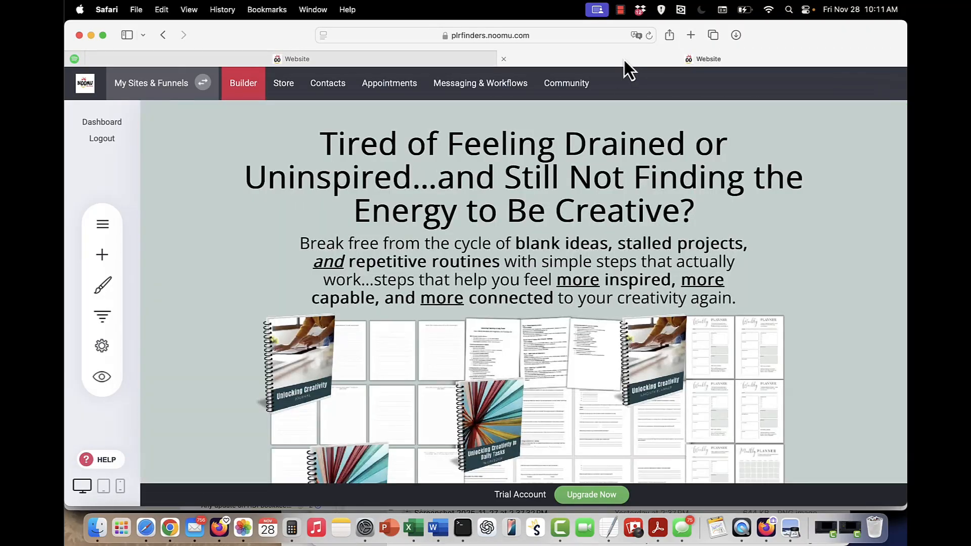
pyautogui.click(366, 63)
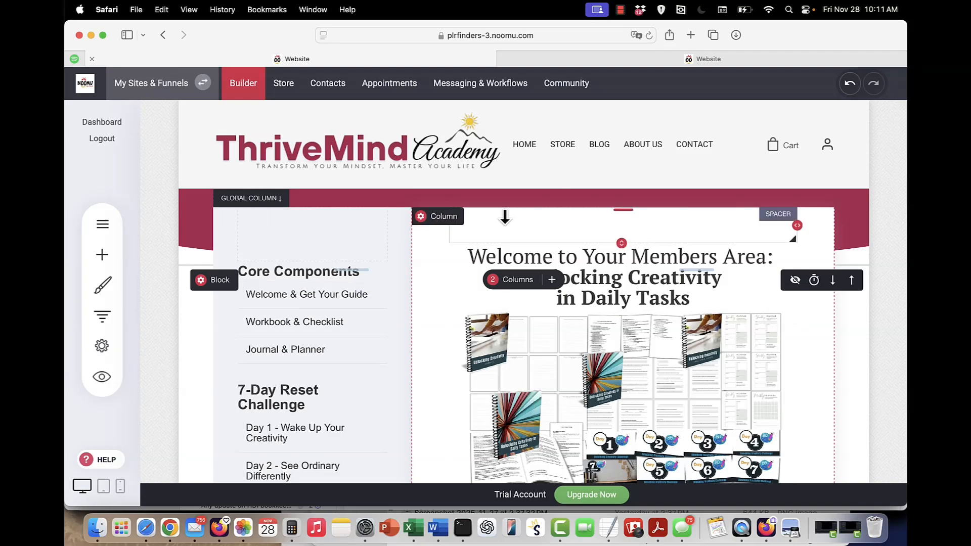
pyautogui.click(691, 56)
pyautogui.rightClick(506, 278)
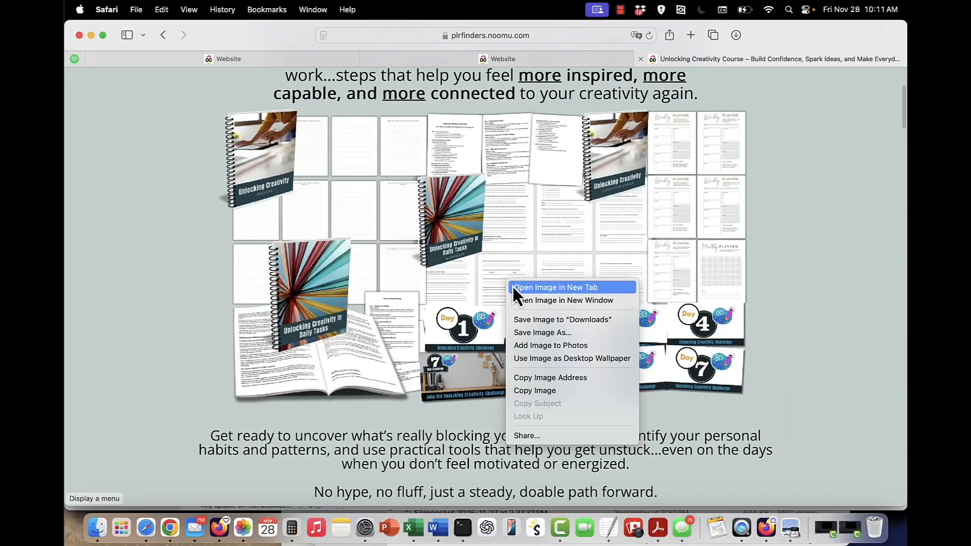
pyautogui.click(549, 320)
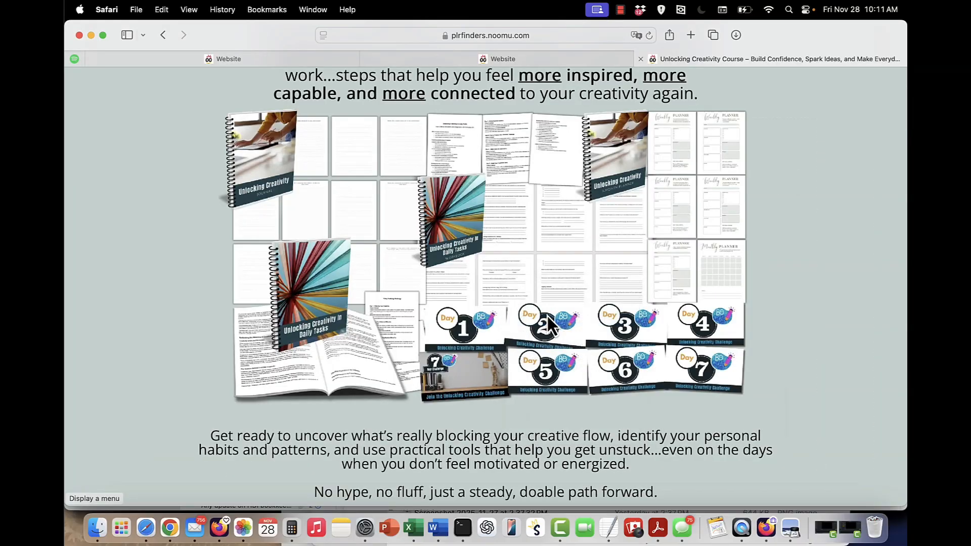
# Copy the original store product's title, "Unlocking Your Creativity in Daily Tasks - Complete Training and Challenge", into a product in the new site's store.
pyautogui.click(484, 57)
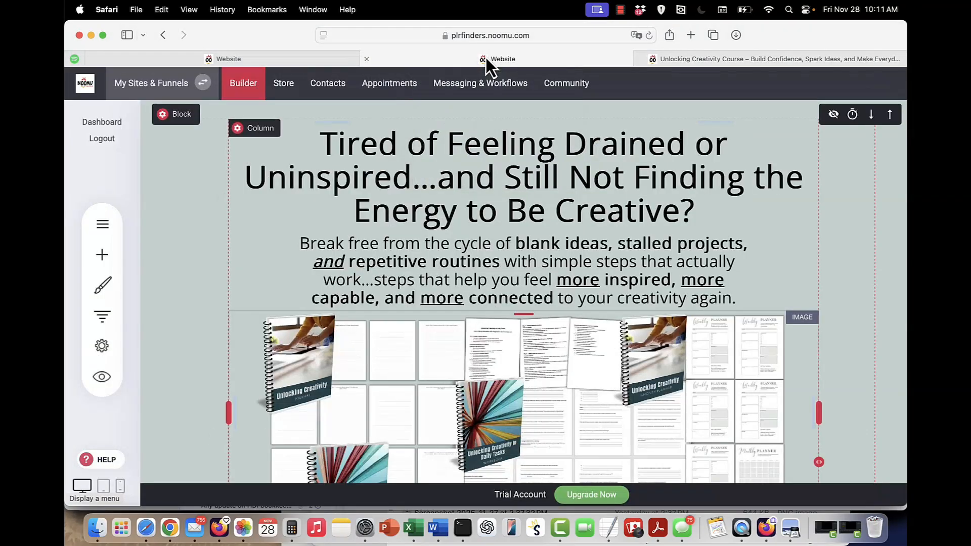
pyautogui.click(271, 62)
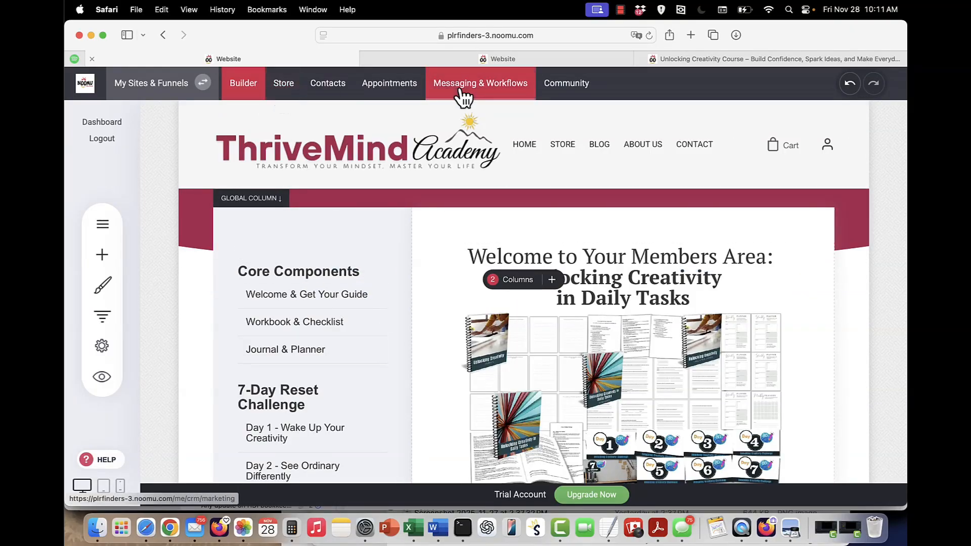
pyautogui.click(282, 85)
pyautogui.click(513, 58)
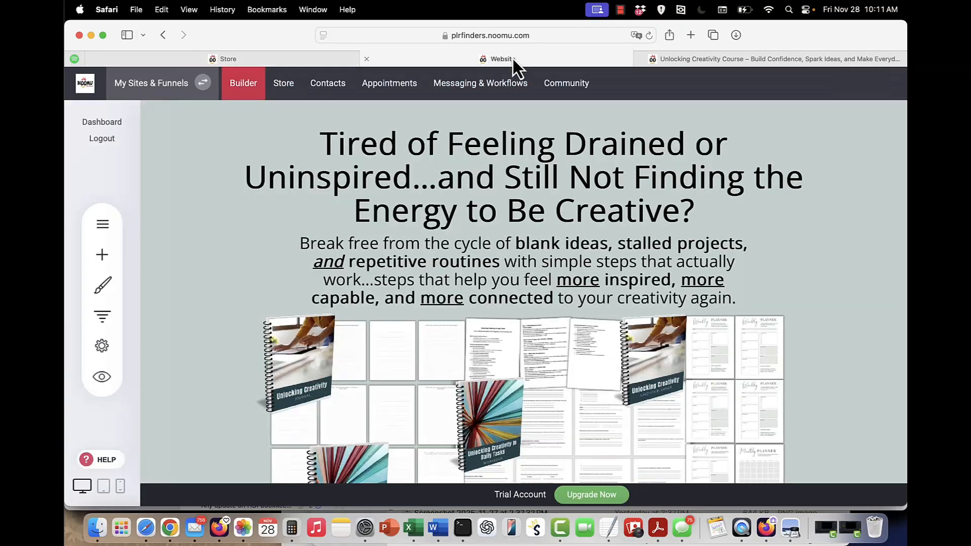
pyautogui.click(289, 90)
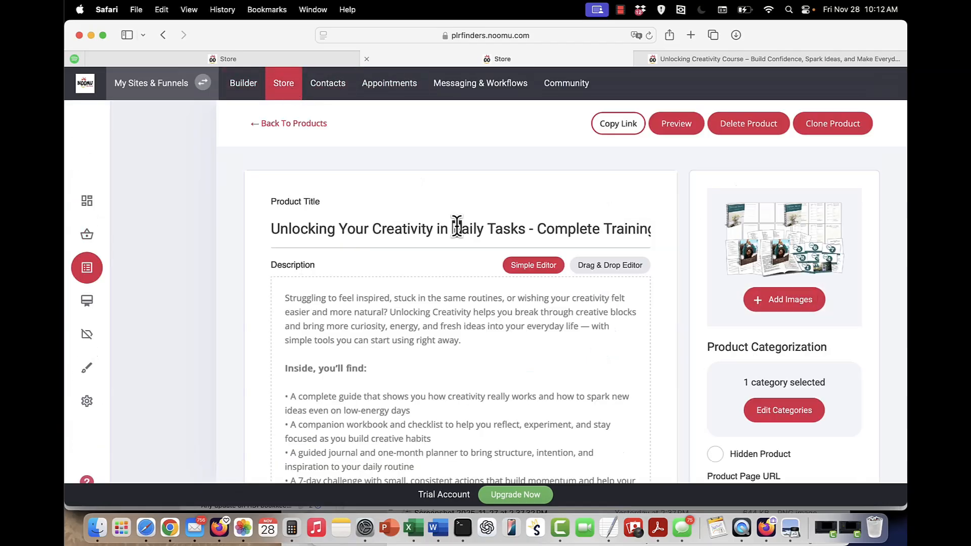
pyautogui.tripleClick(457, 228)
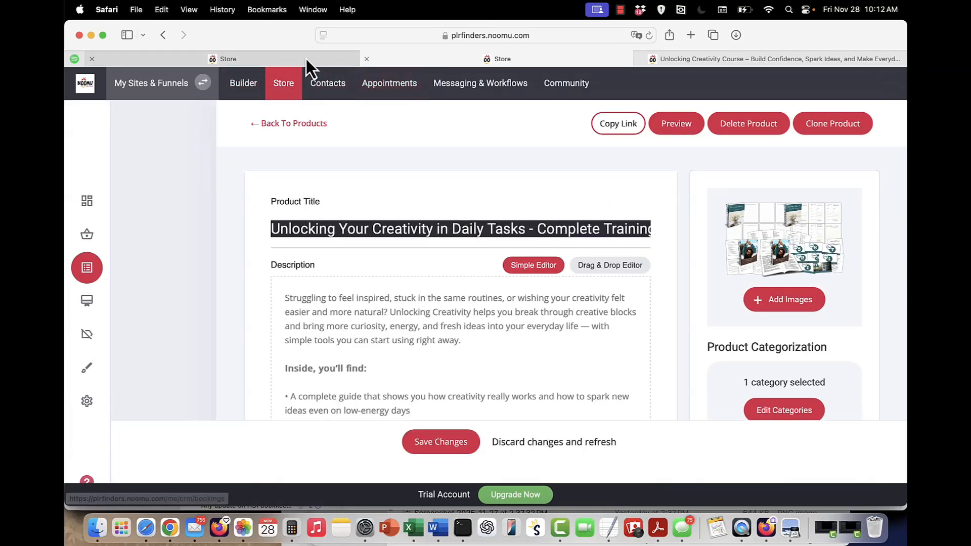
pyautogui.click(305, 59)
pyautogui.click(434, 221)
pyautogui.write('Unlocking Your Creativity in Daily Tasks - Complete Training and Challenge')
# Copy the original product's full description into the new site's product and review the pasted text.
pyautogui.click(506, 58)
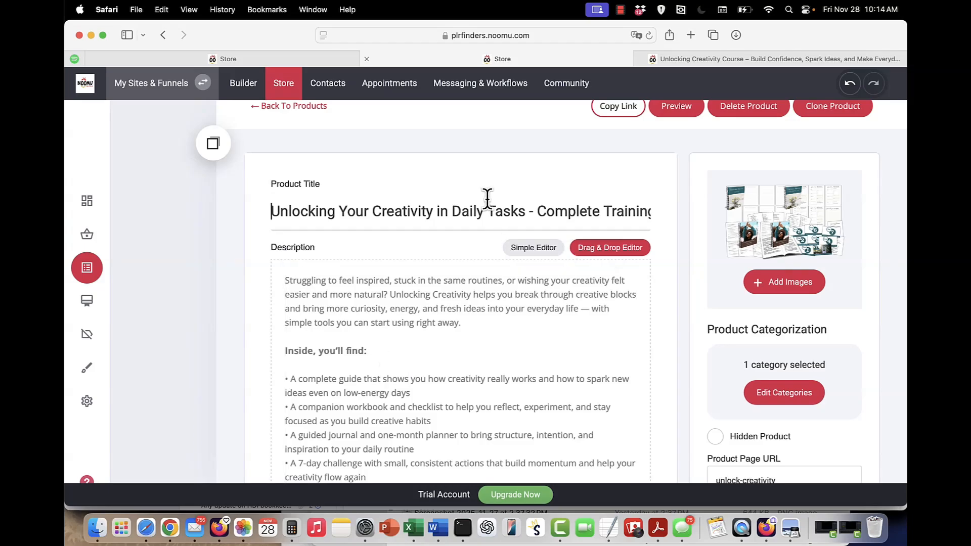
pyautogui.tripleClick(447, 306)
pyautogui.press('super+a')
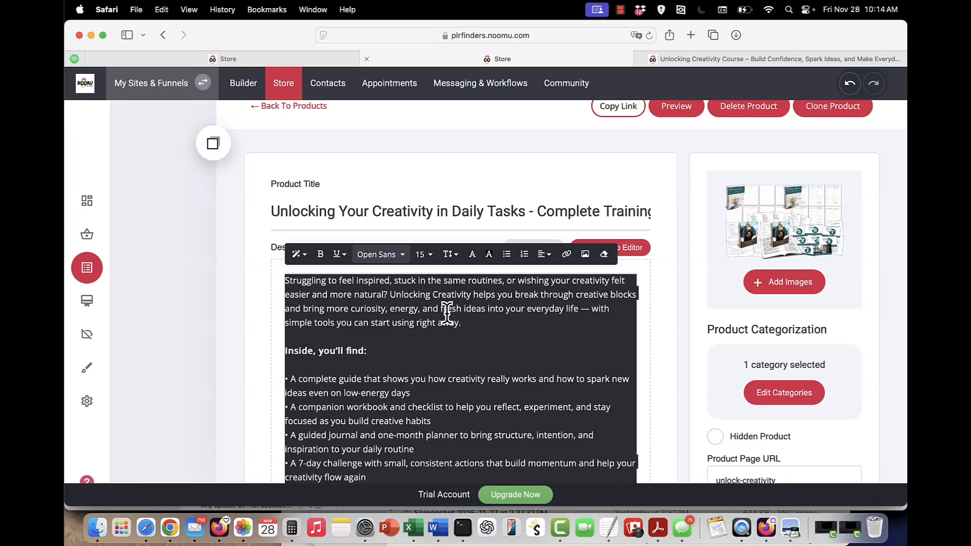
pyautogui.click(290, 56)
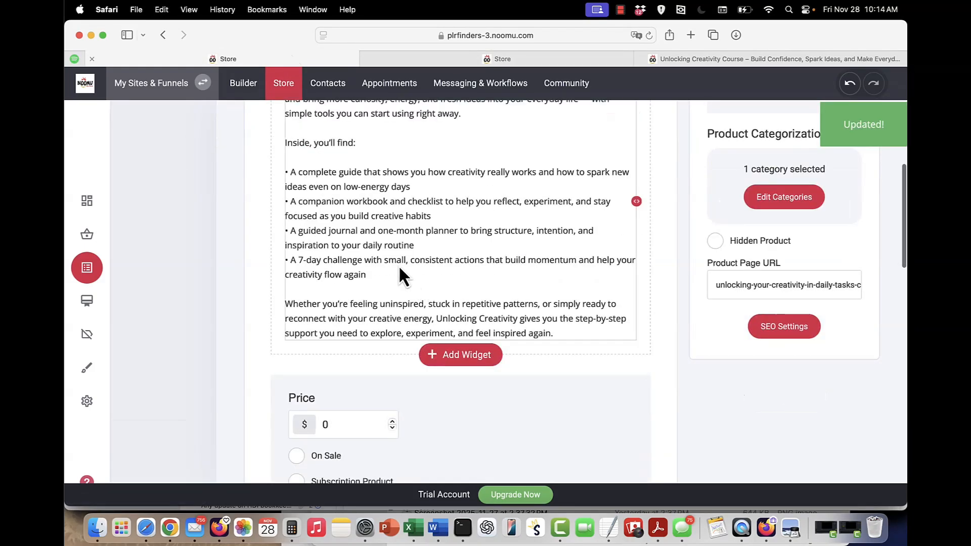
pyautogui.scroll(-5, 393, 278)
pyautogui.scroll(6, 396, 286)
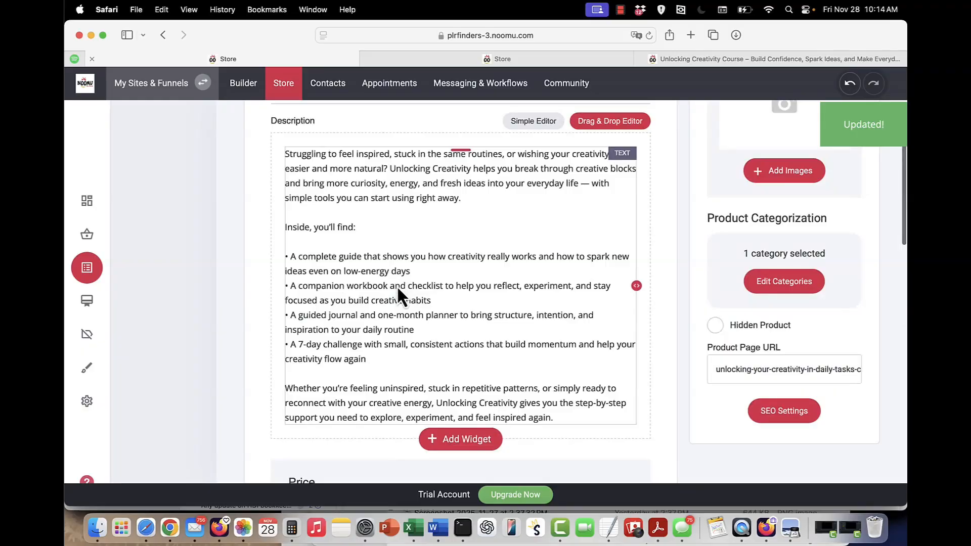
pyautogui.scroll(4, 397, 356)
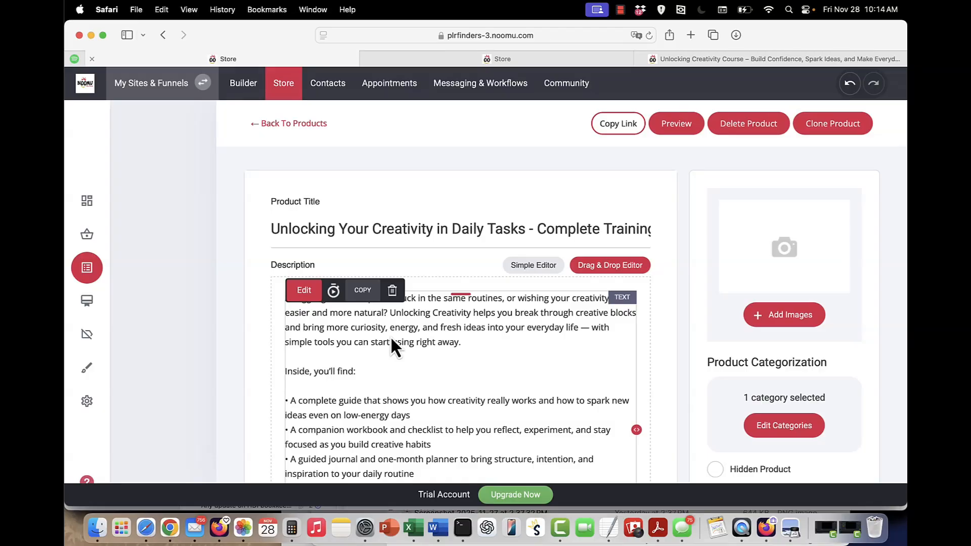
pyautogui.scroll(-2, 428, 306)
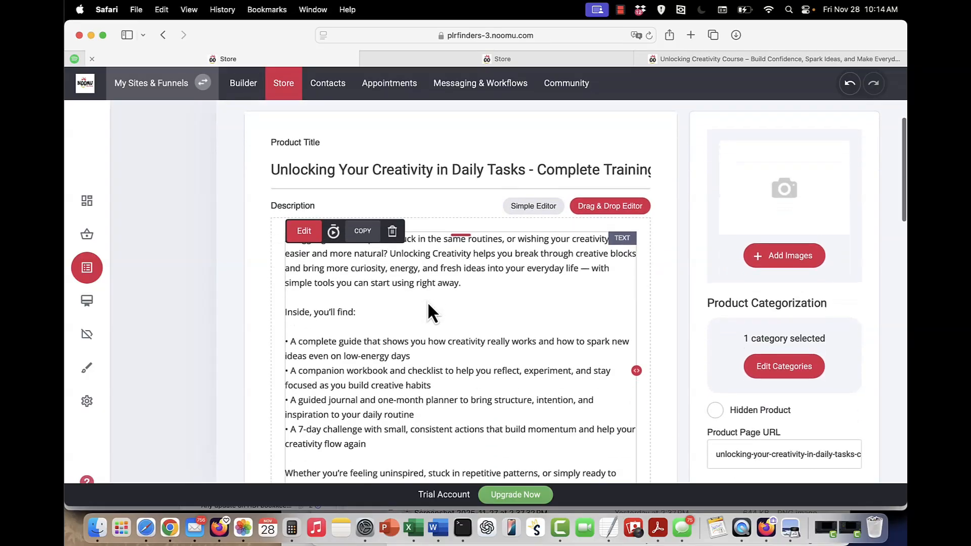
pyautogui.scroll(2, 428, 306)
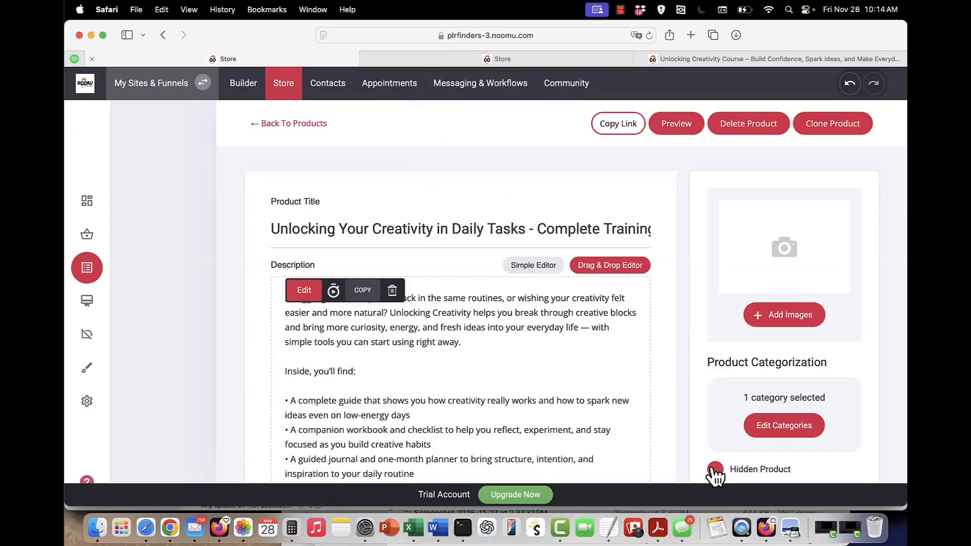
# Add the Unlocking Creativity mockup image to the new site's product.
pyautogui.click(447, 59)
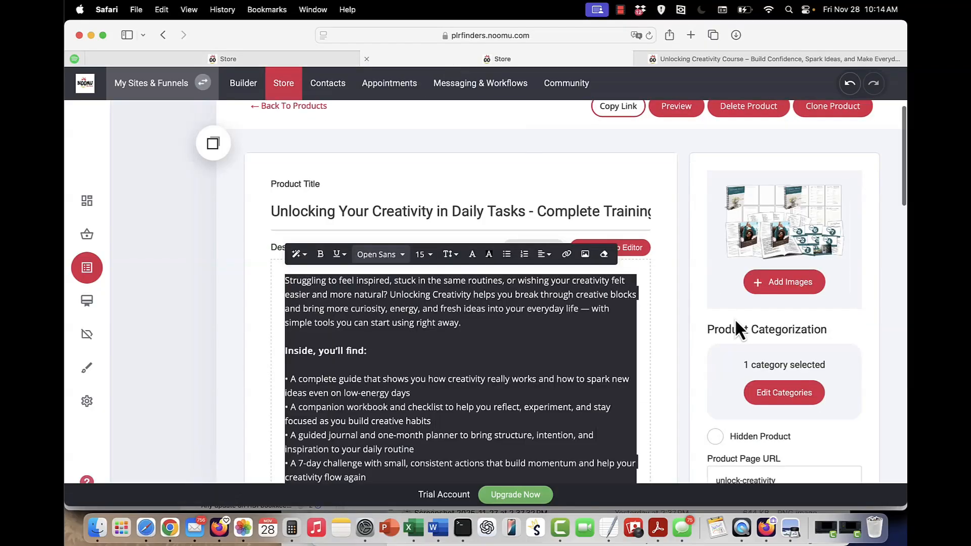
pyautogui.click(314, 59)
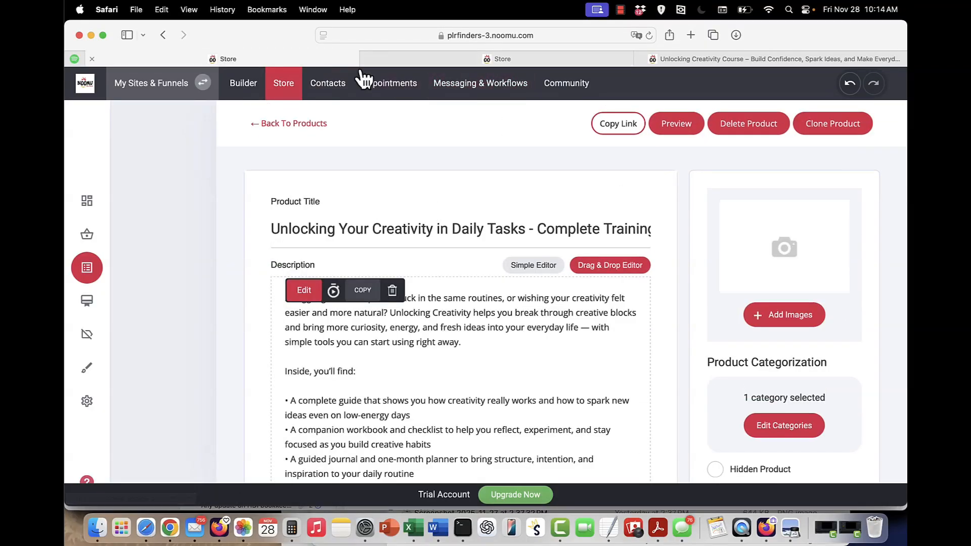
pyautogui.click(807, 316)
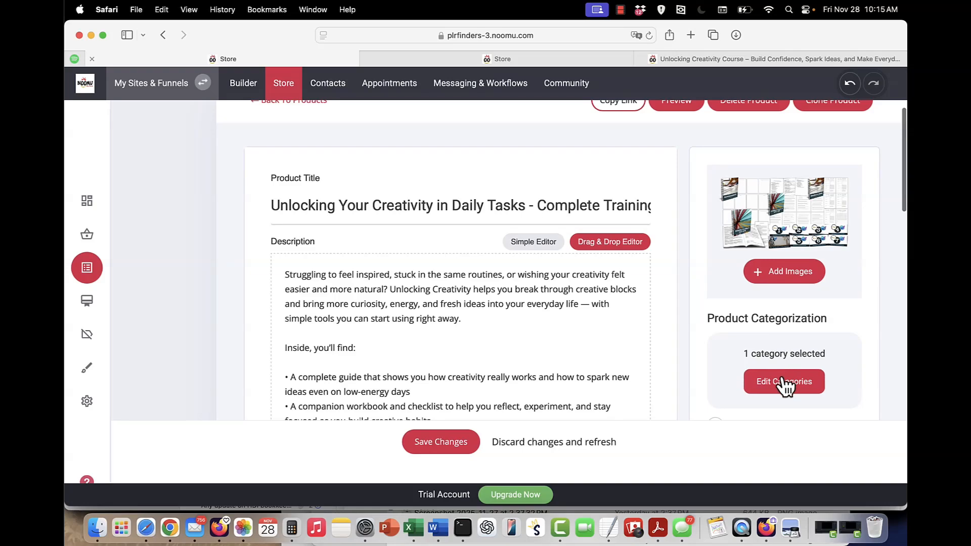
# Review the new product's categories, page URL and price section.
pyautogui.click(784, 383)
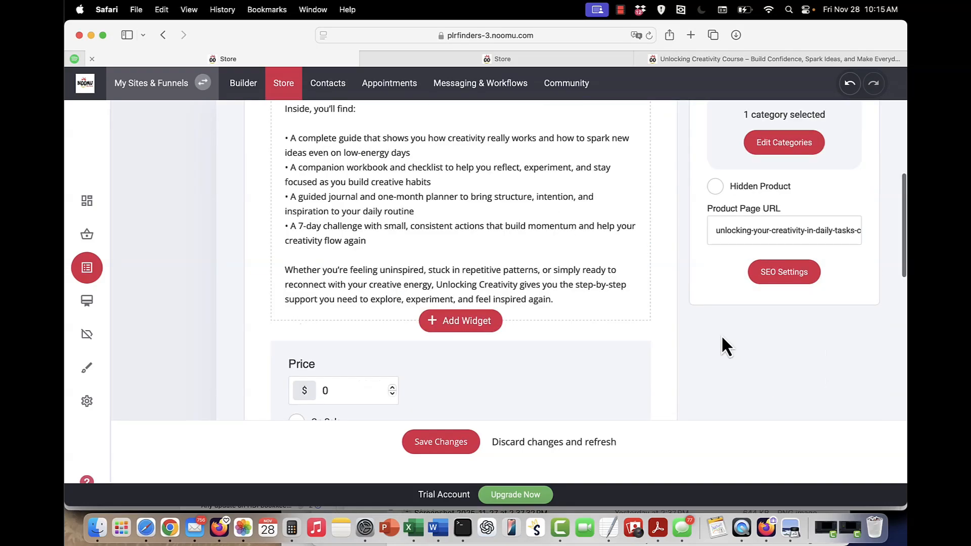
pyautogui.moveTo(717, 230); pyautogui.dragTo(846, 229)
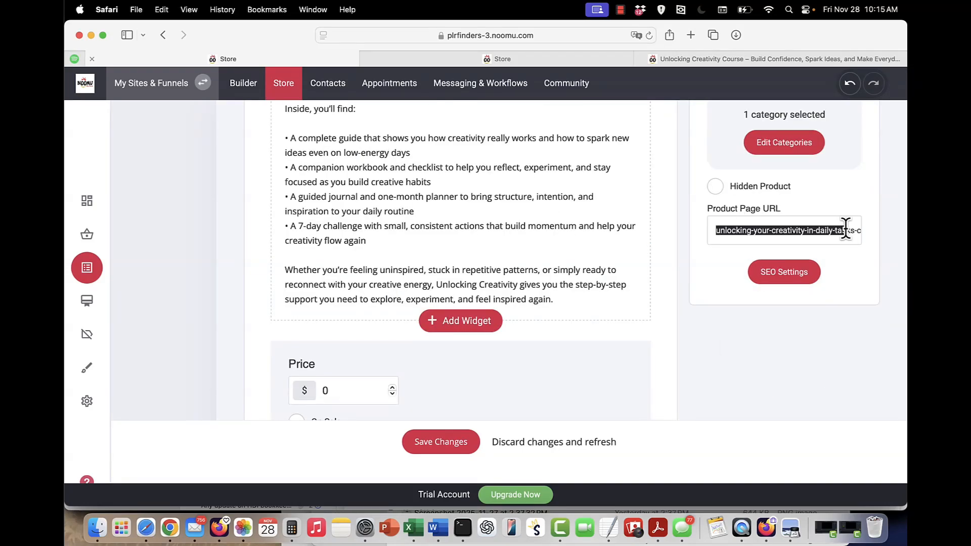
pyautogui.scroll(-3, 506, 212)
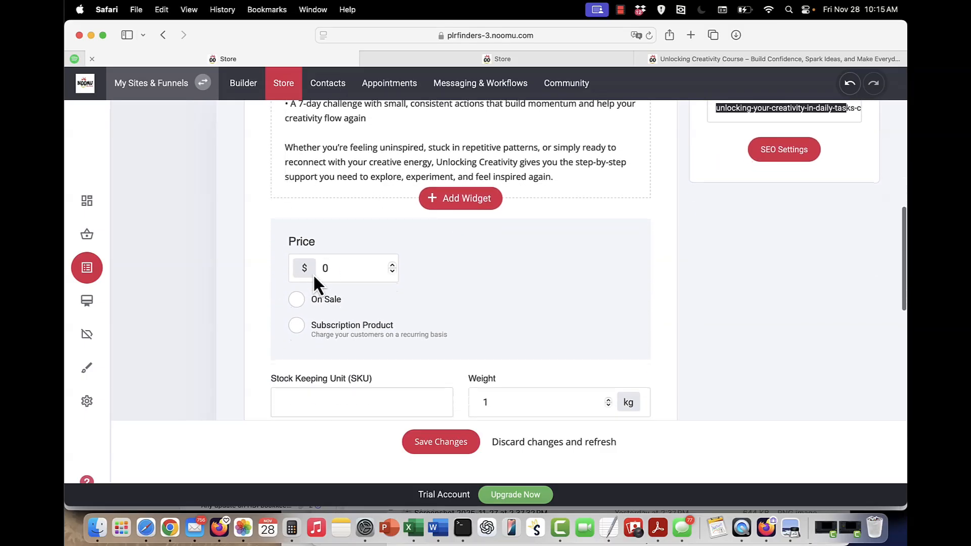
# Set the new product's price to $47 and put it on sale at $27.
pyautogui.click(310, 267)
pyautogui.write('47')
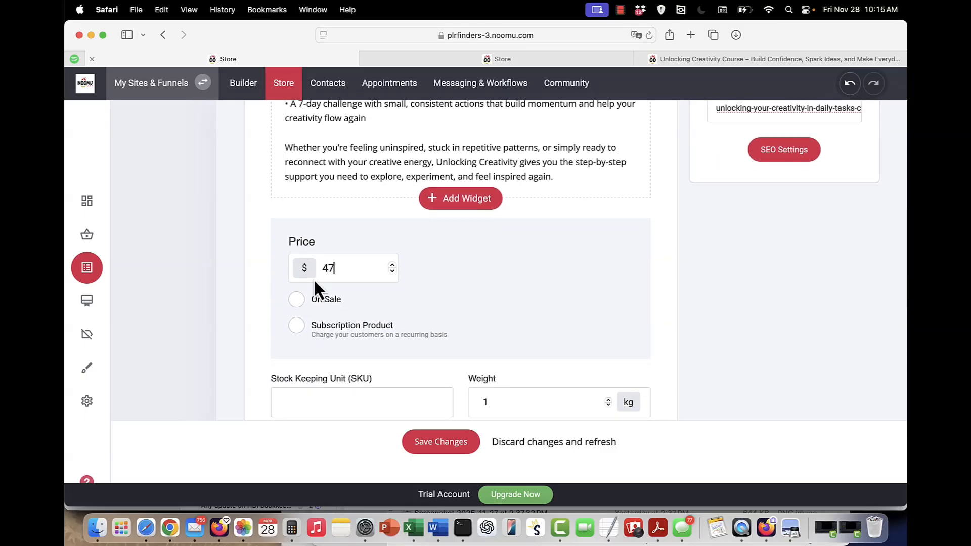
pyautogui.click(297, 300)
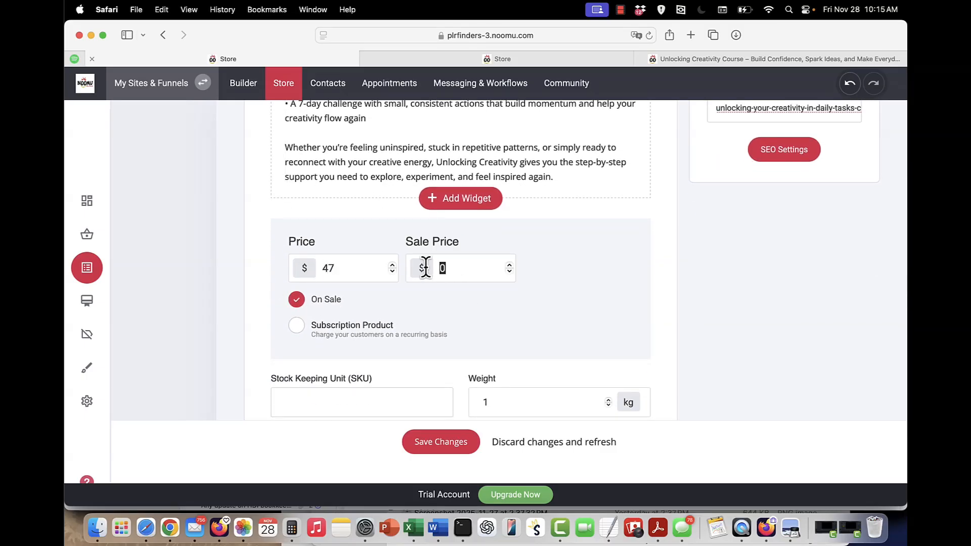
pyautogui.write('27')
# Set the new product's type to Service.
pyautogui.scroll(-3, 608, 337)
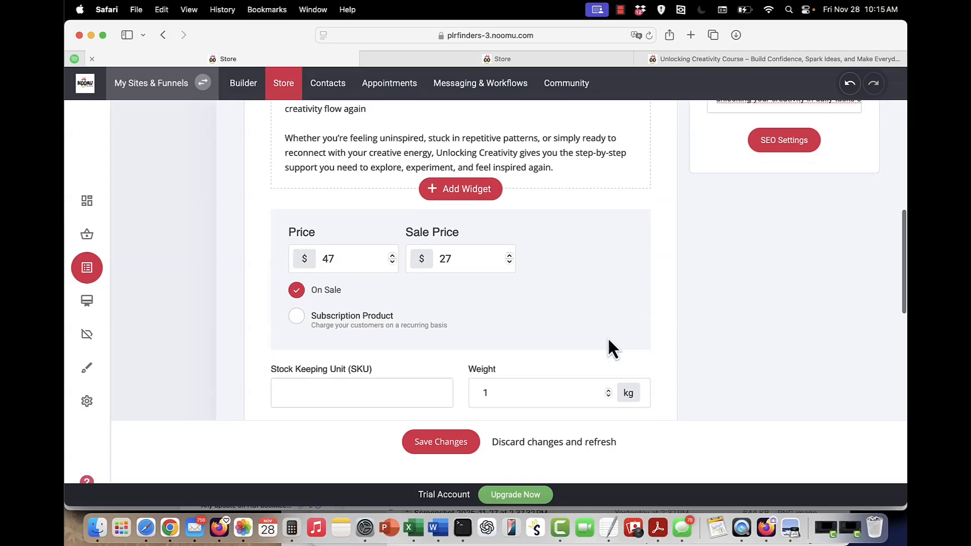
pyautogui.scroll(-5, 609, 340)
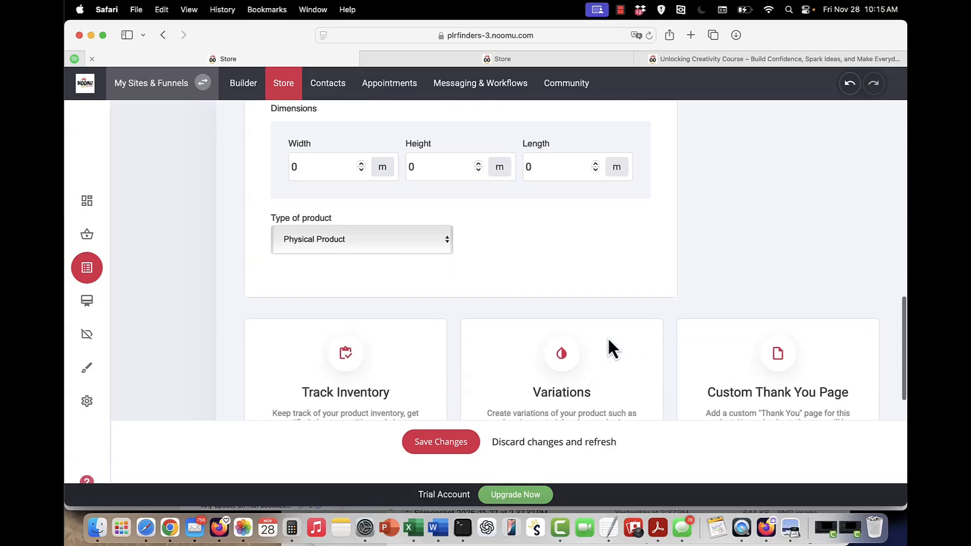
pyautogui.click(385, 245)
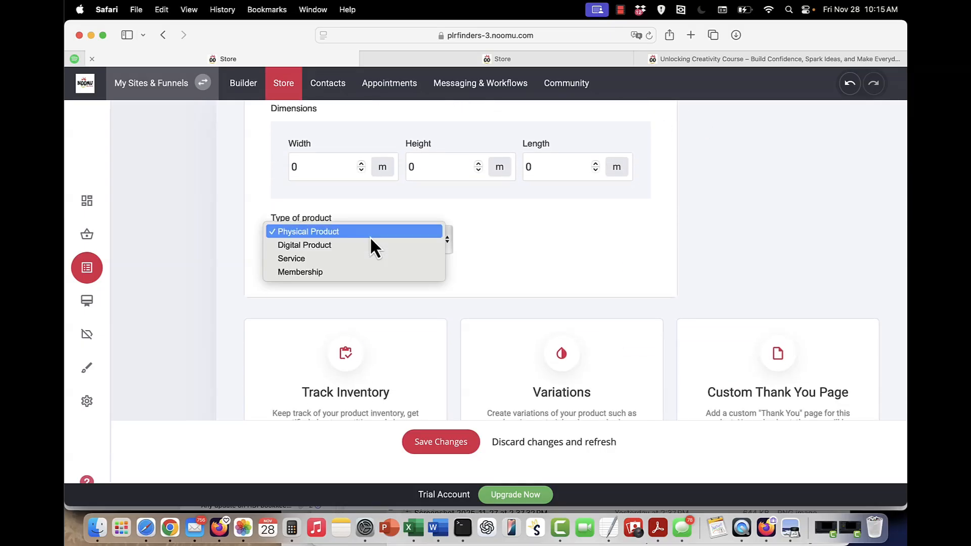
pyautogui.click(339, 260)
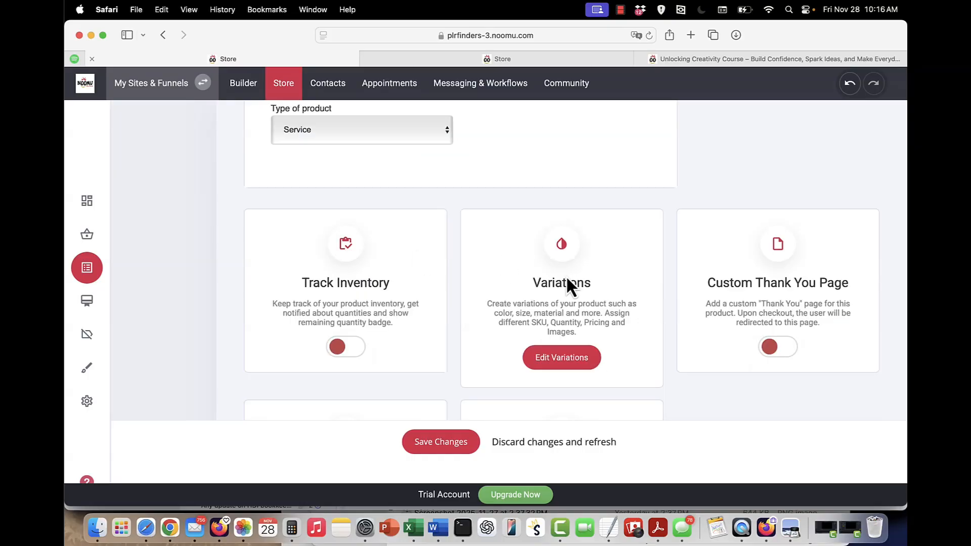
# Check the original product's thank-you redirect, and enable one on the new product linking to the Free Funnel Friday funnel's Course Download step.
pyautogui.click(574, 62)
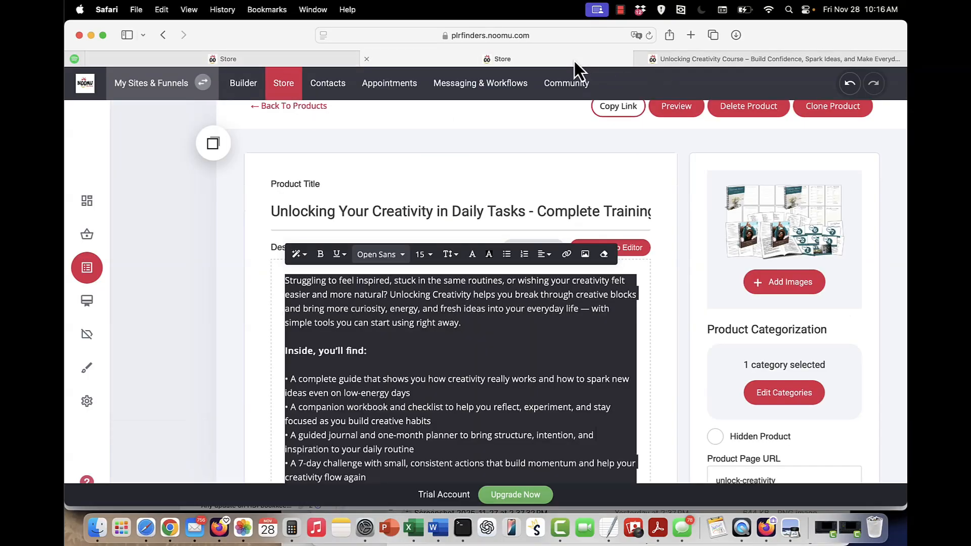
pyautogui.scroll(-15, 646, 190)
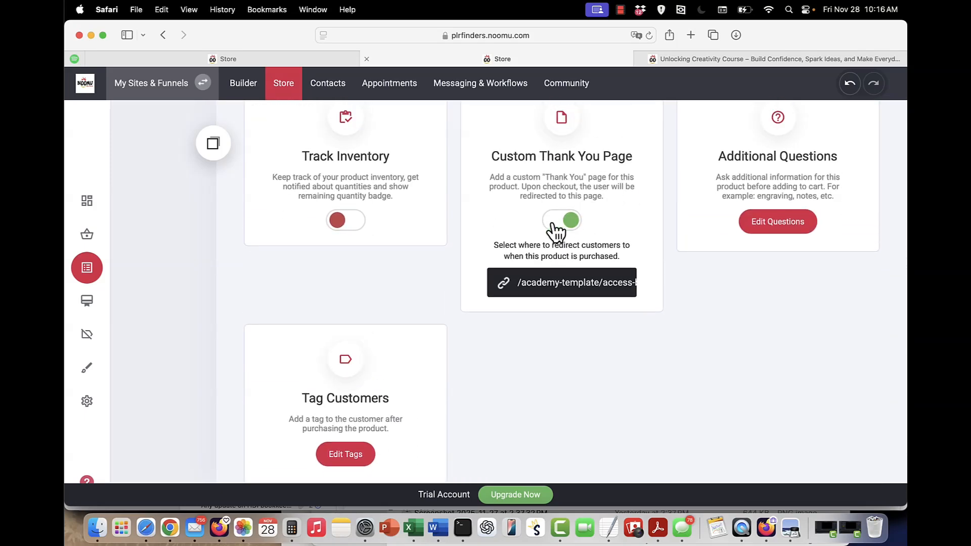
pyautogui.click(314, 63)
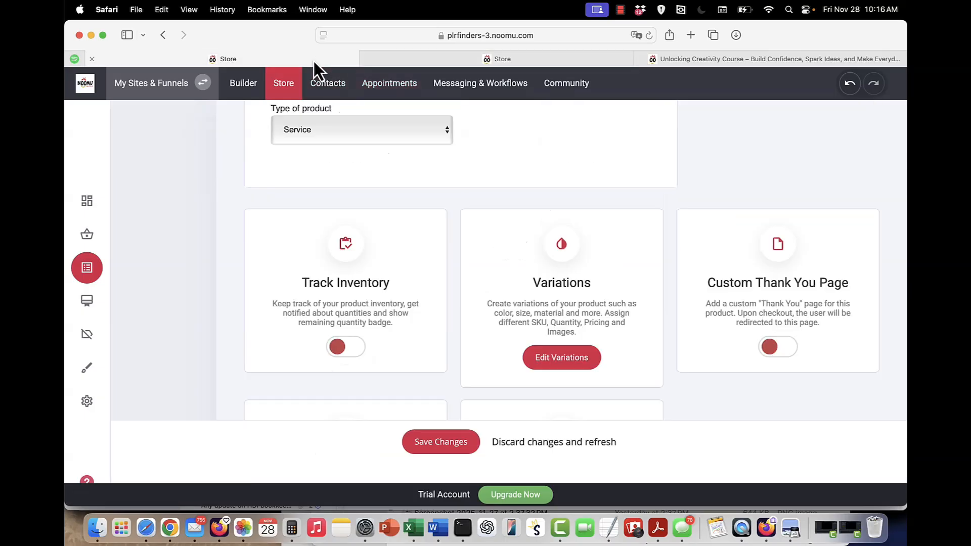
pyautogui.scroll(-1, 543, 372)
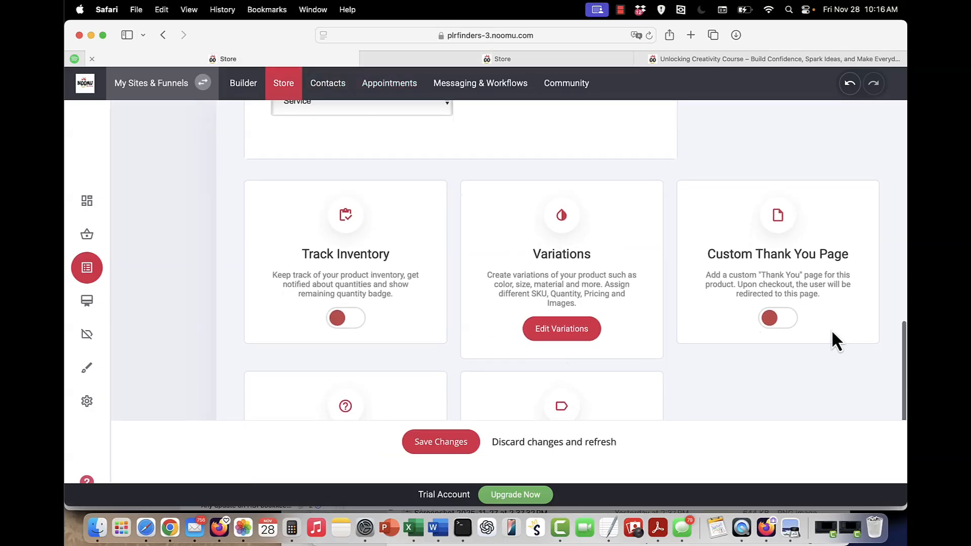
pyautogui.click(766, 320)
pyautogui.click(760, 378)
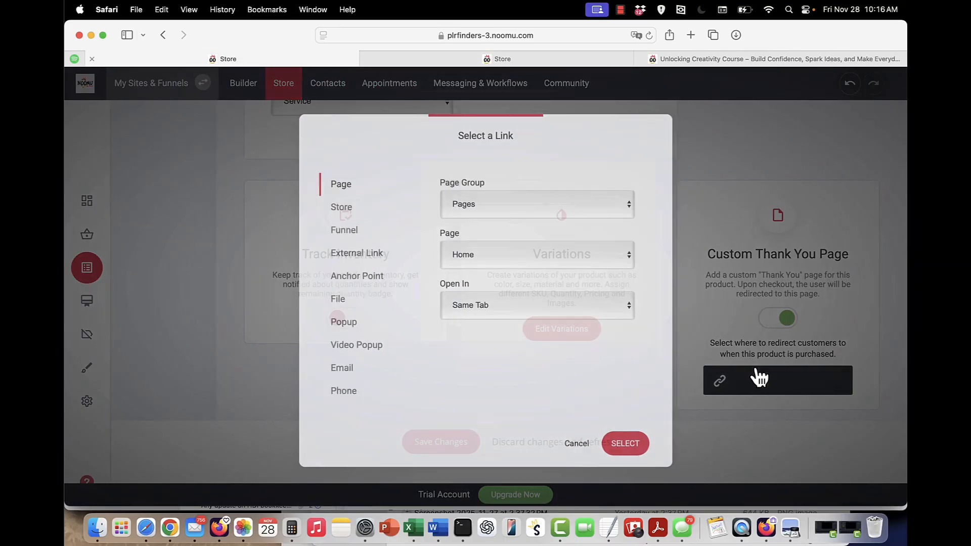
pyautogui.click(356, 232)
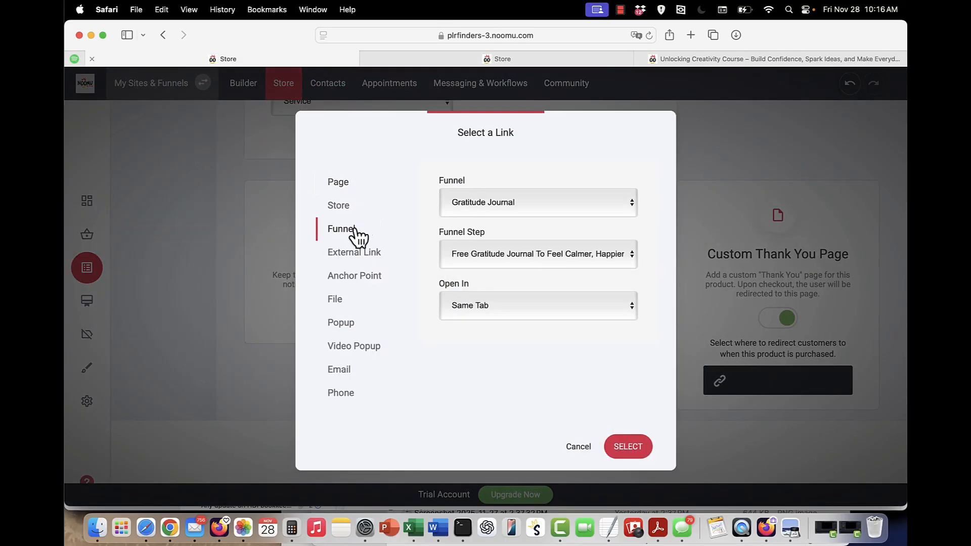
pyautogui.click(499, 217)
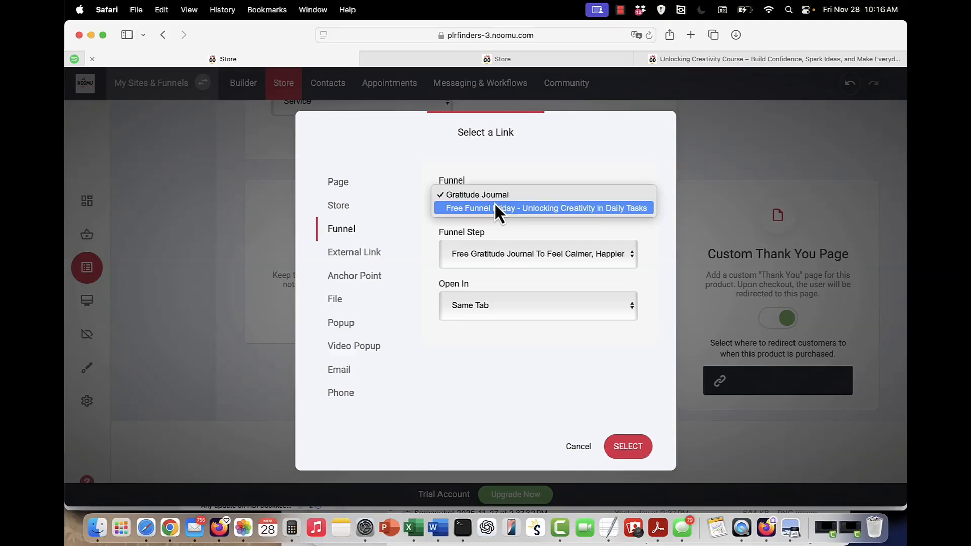
pyautogui.click(496, 211)
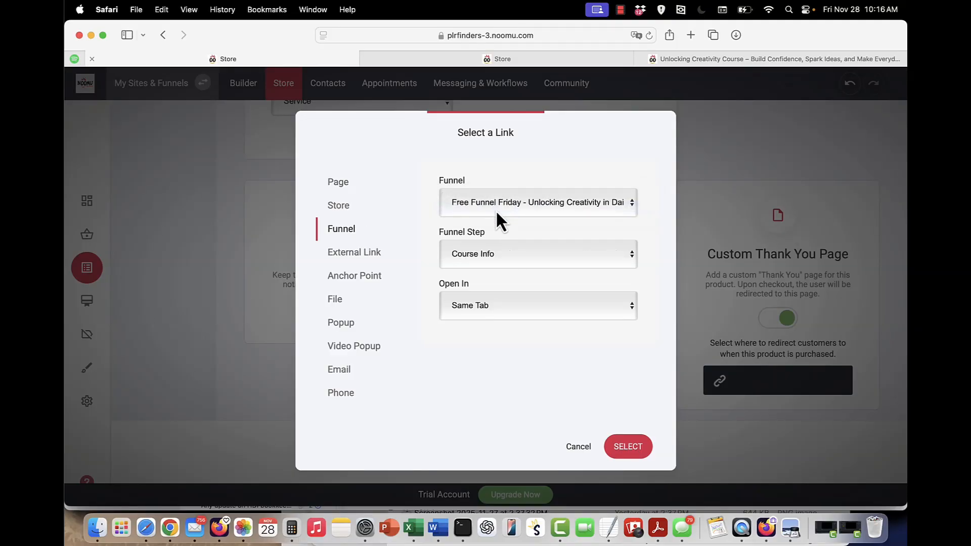
pyautogui.click(497, 253)
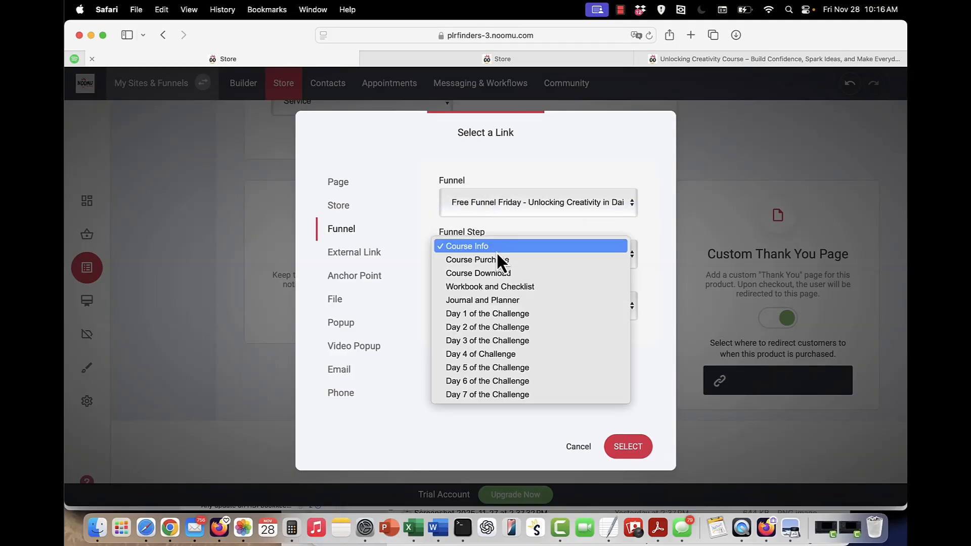
pyautogui.click(498, 278)
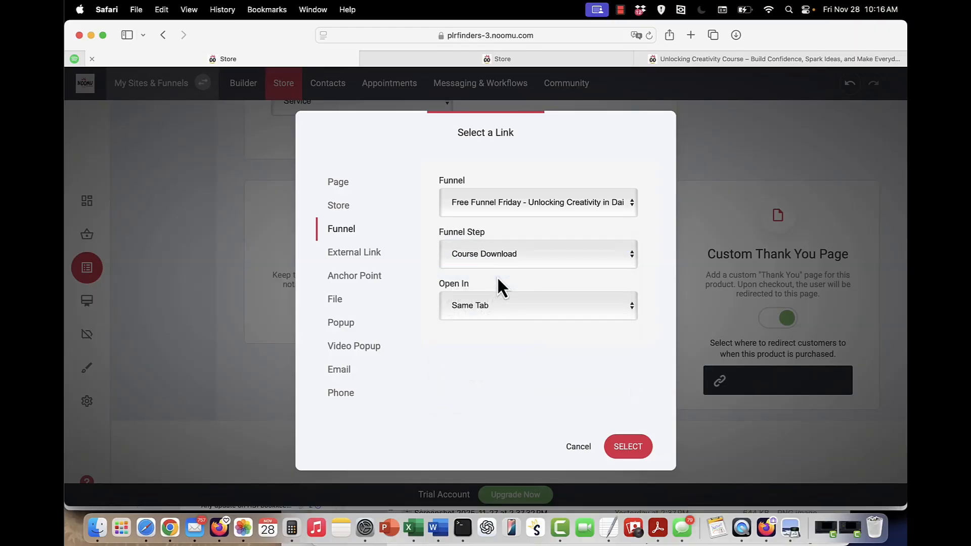
pyautogui.click(625, 450)
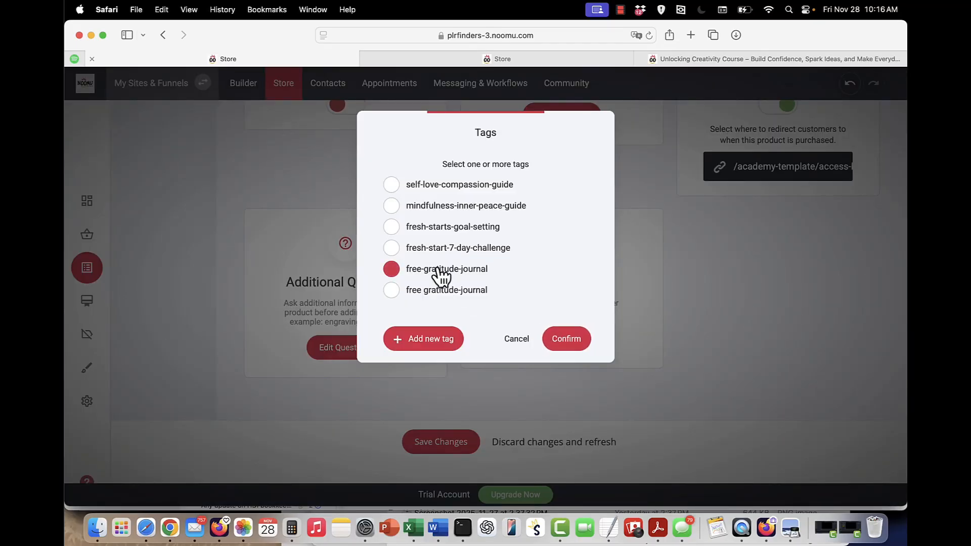
# Confirm the customer tags dialog without selecting a tag and save the new product.
pyautogui.click(586, 343)
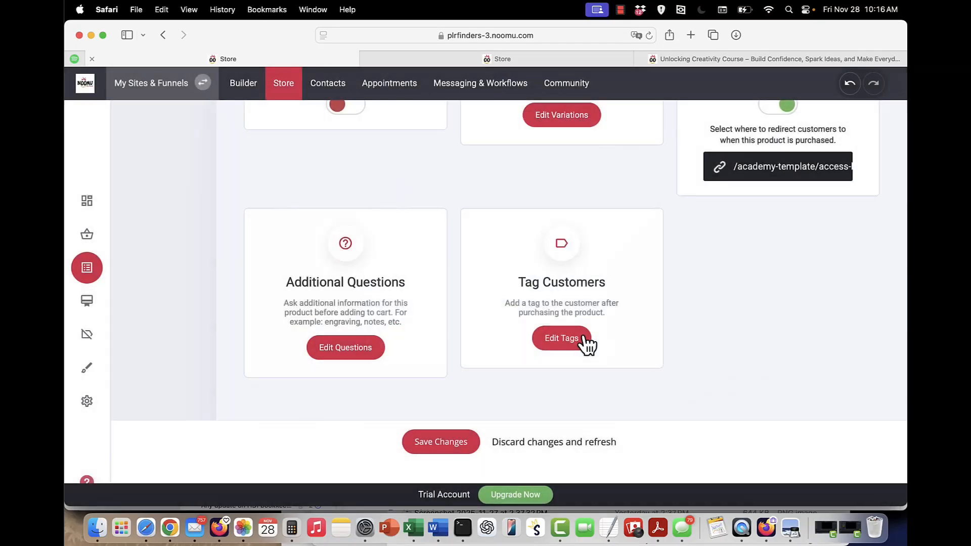
pyautogui.click(458, 445)
pyautogui.scroll(5, 683, 281)
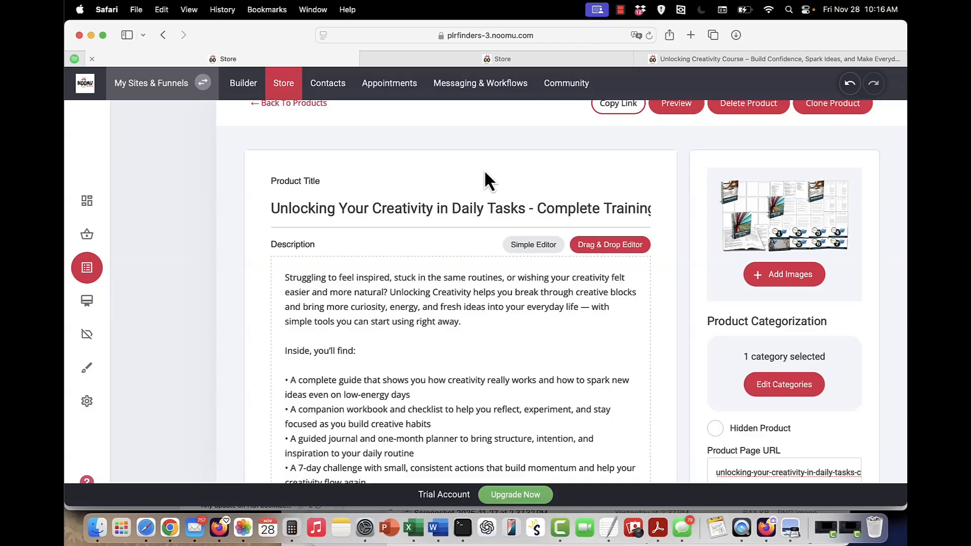
# Open the Free Funnel Friday funnel's Course Purchase page in the website builder and go to its checkout form.
pyautogui.click(242, 91)
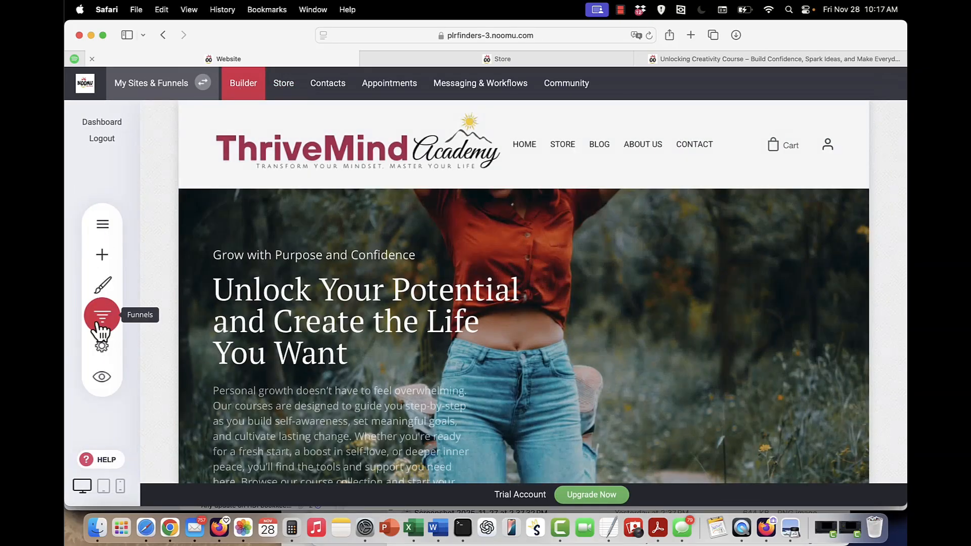
pyautogui.click(103, 224)
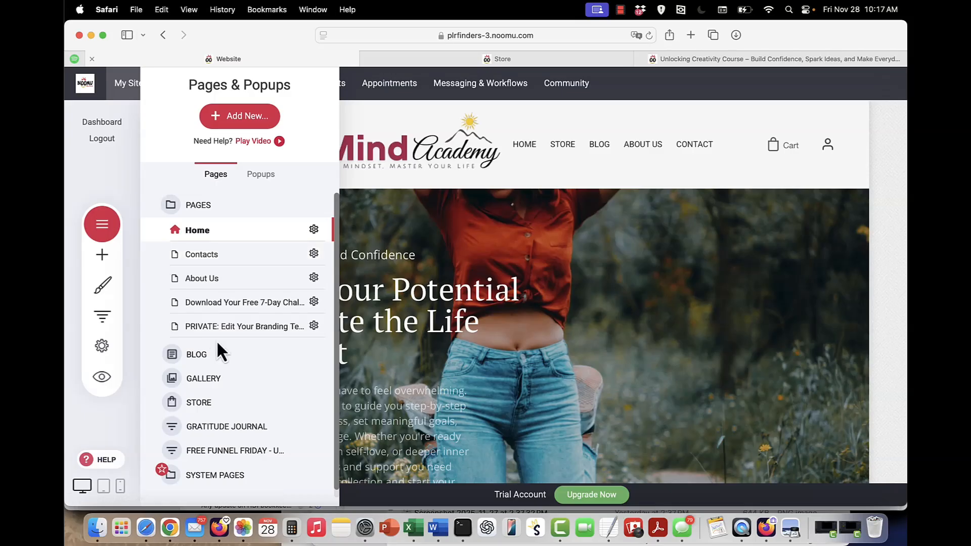
pyautogui.scroll(-1, 217, 343)
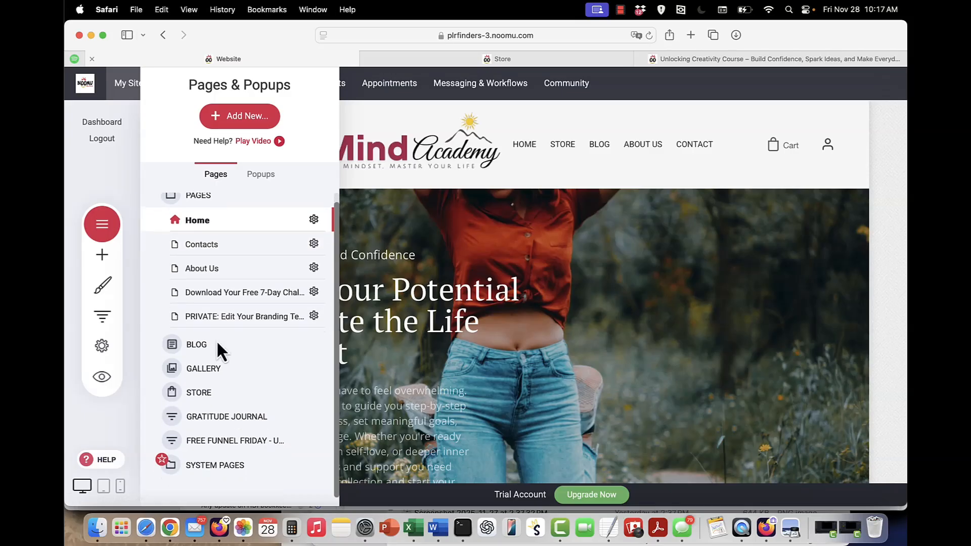
pyautogui.click(212, 445)
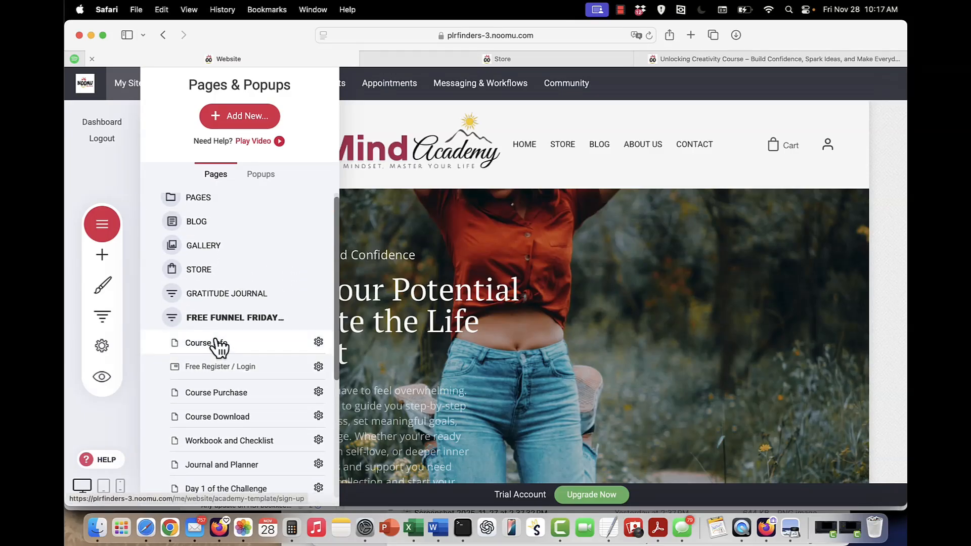
pyautogui.click(224, 395)
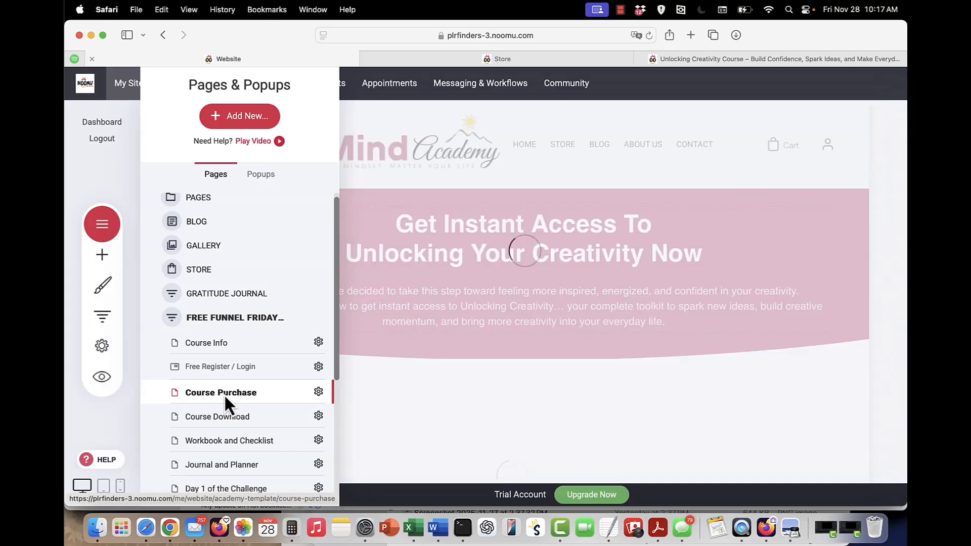
pyautogui.click(575, 260)
pyautogui.scroll(-5, 575, 259)
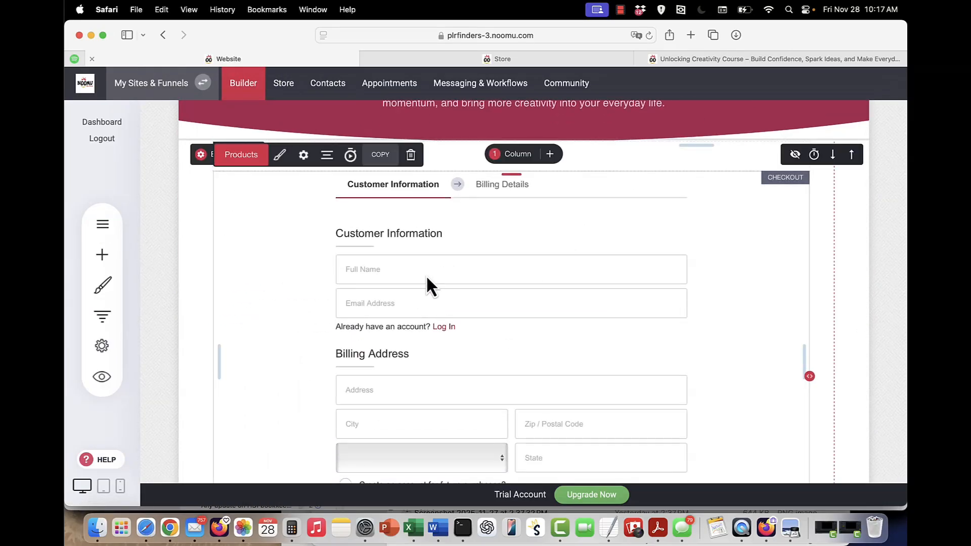
# Select the Unlocking Your Creativity in Daily Tasks product as the checkout form's main product and save the page.
pyautogui.click(243, 157)
pyautogui.click(724, 353)
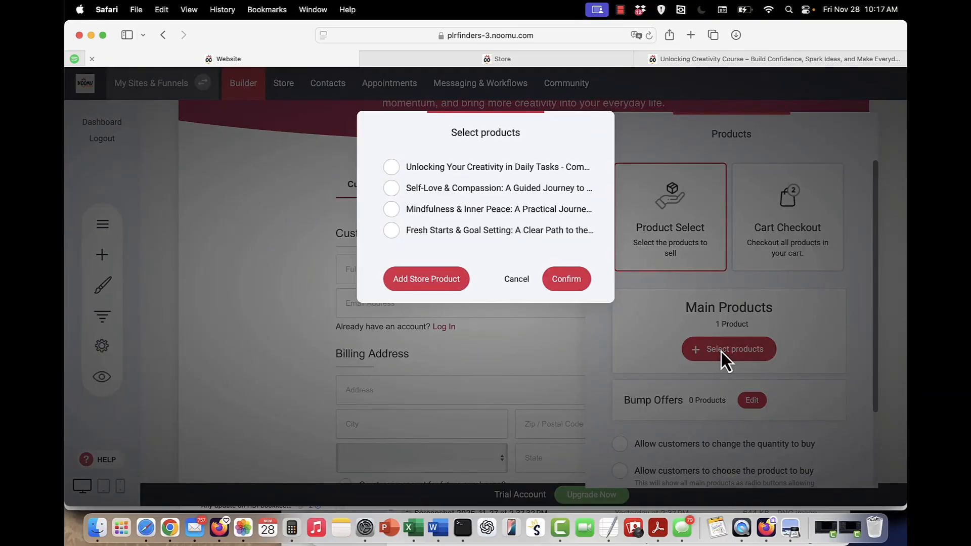
pyautogui.click(445, 214)
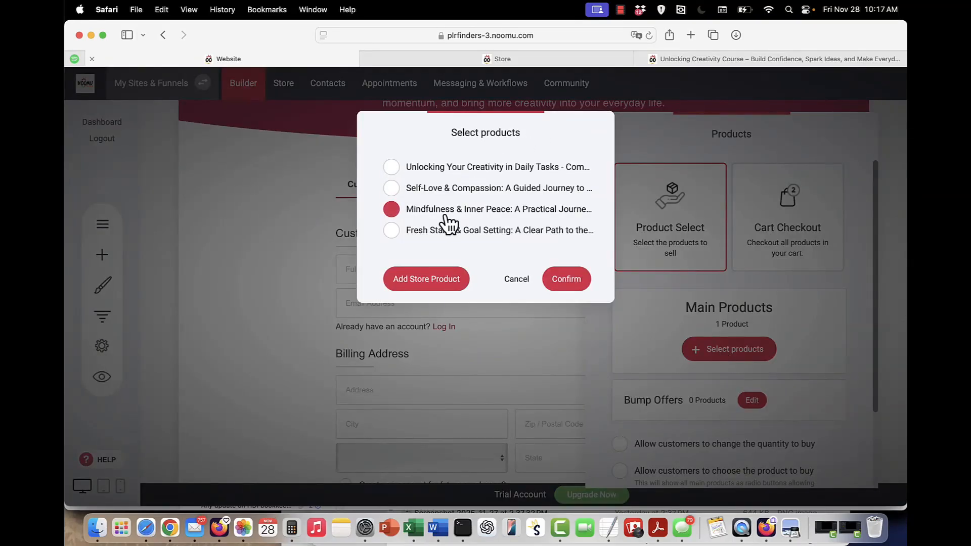
pyautogui.click(391, 167)
pyautogui.click(574, 280)
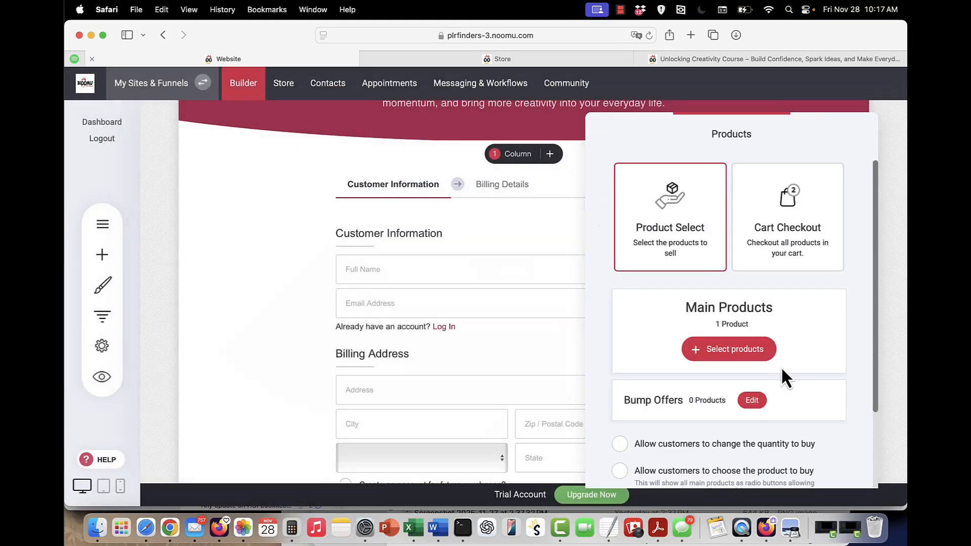
pyautogui.scroll(-4, 782, 369)
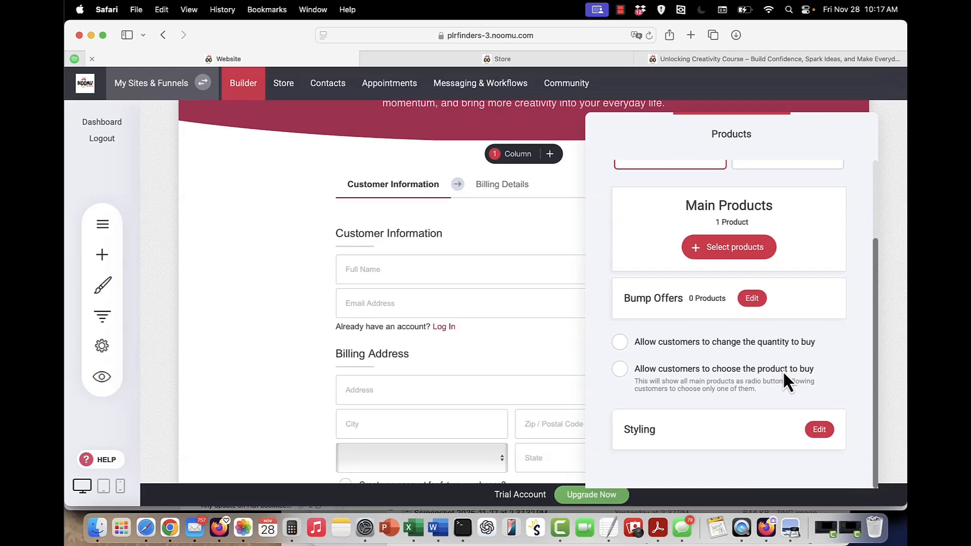
pyautogui.click(782, 371)
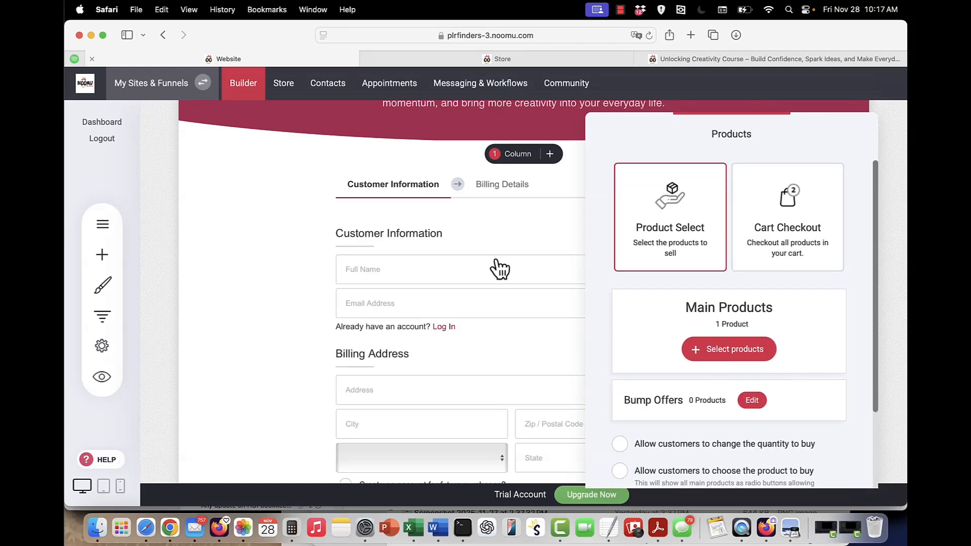
pyautogui.click(500, 268)
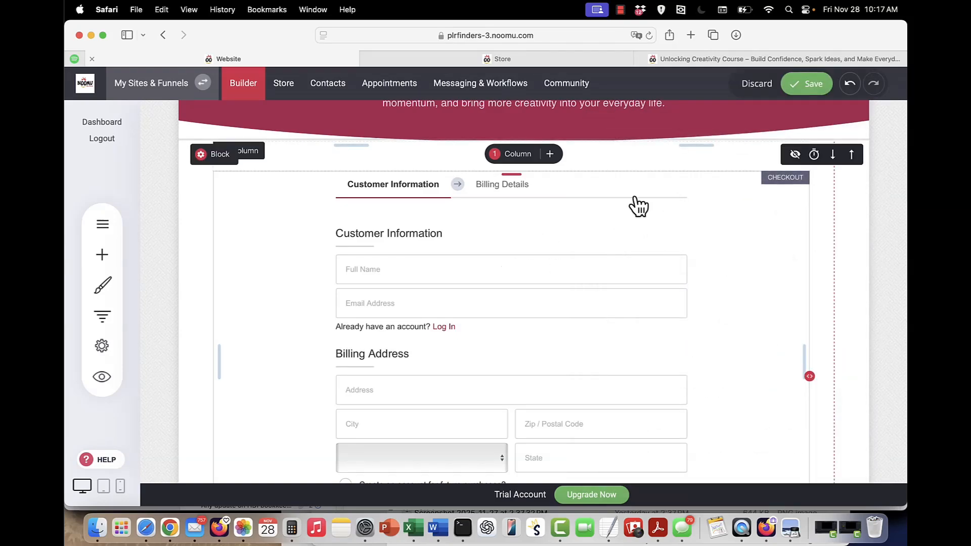
pyautogui.click(815, 87)
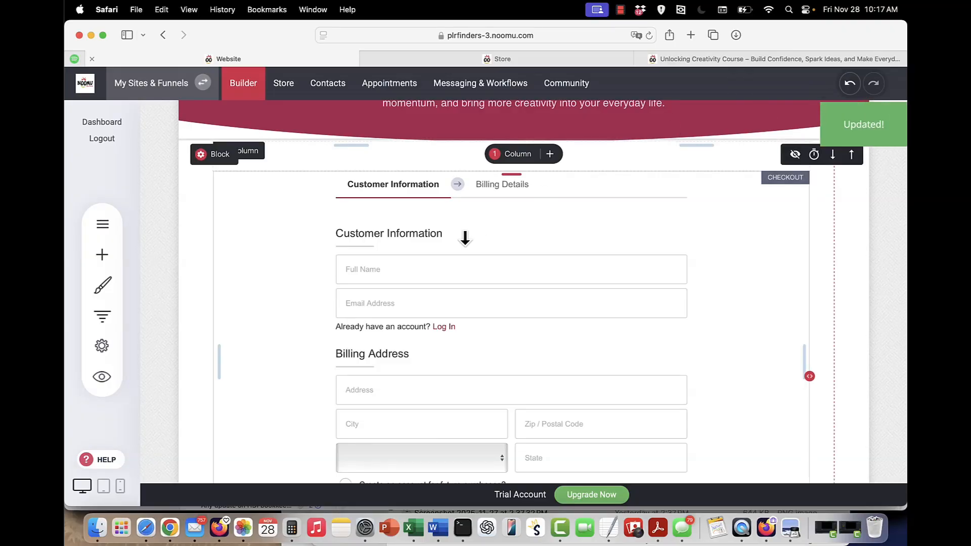
# Connect the checkout form to a new email list named Unlocking Creativity Customers, deselecting Default list.
pyautogui.scroll(5, 465, 238)
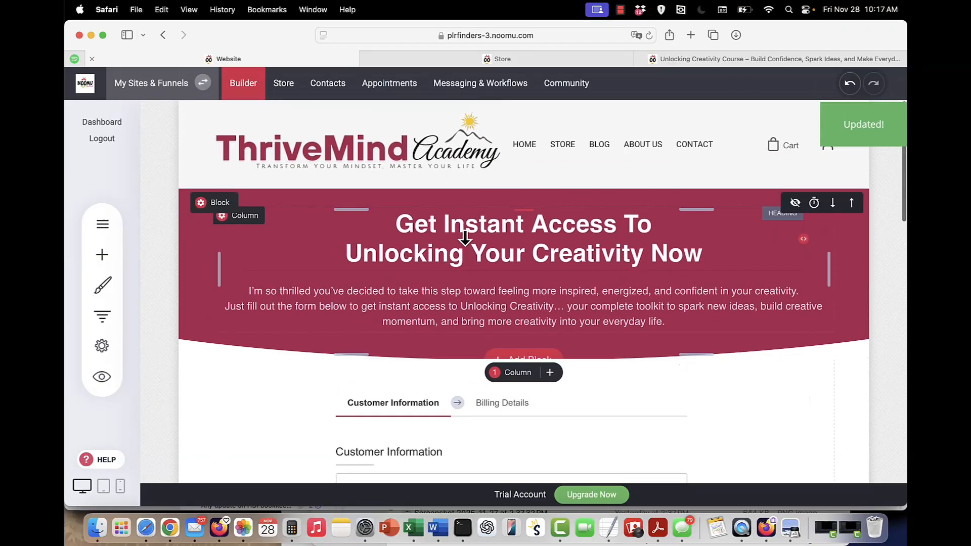
pyautogui.scroll(-5, 465, 238)
pyautogui.scroll(2, 460, 240)
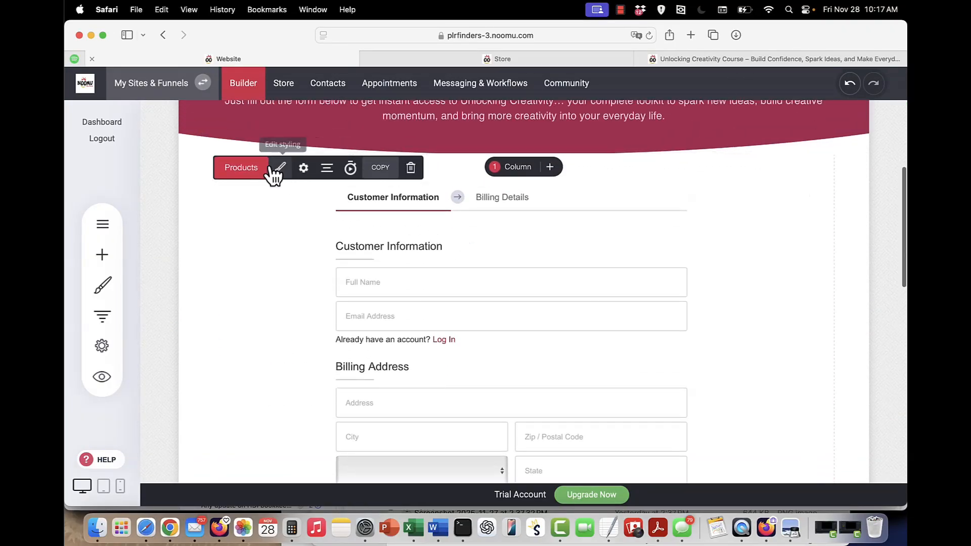
pyautogui.click(305, 171)
pyautogui.scroll(-3, 713, 348)
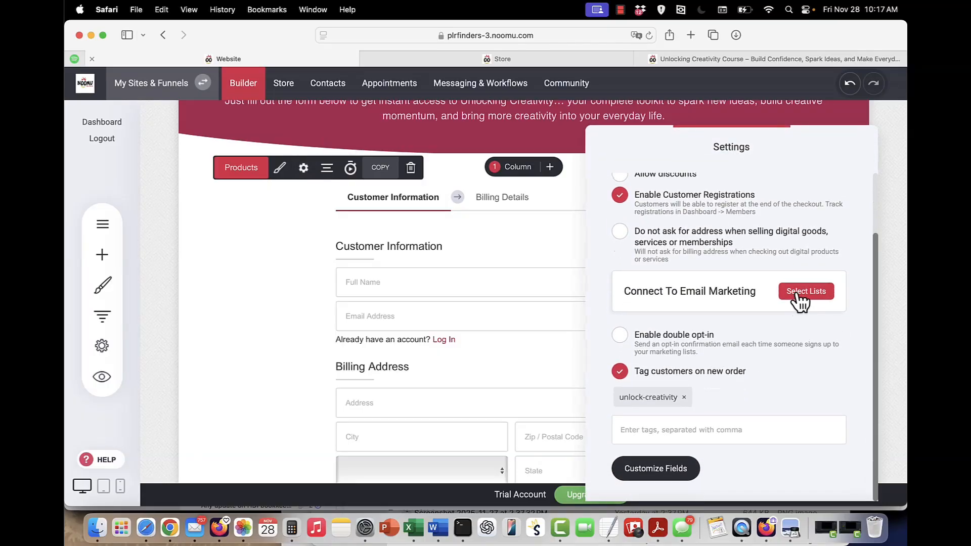
pyautogui.click(801, 292)
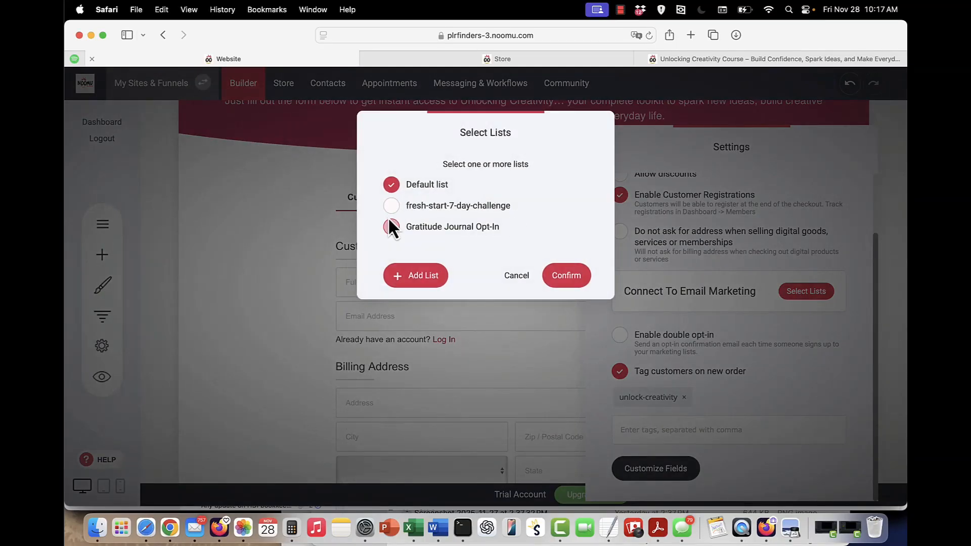
pyautogui.click(392, 185)
pyautogui.click(420, 282)
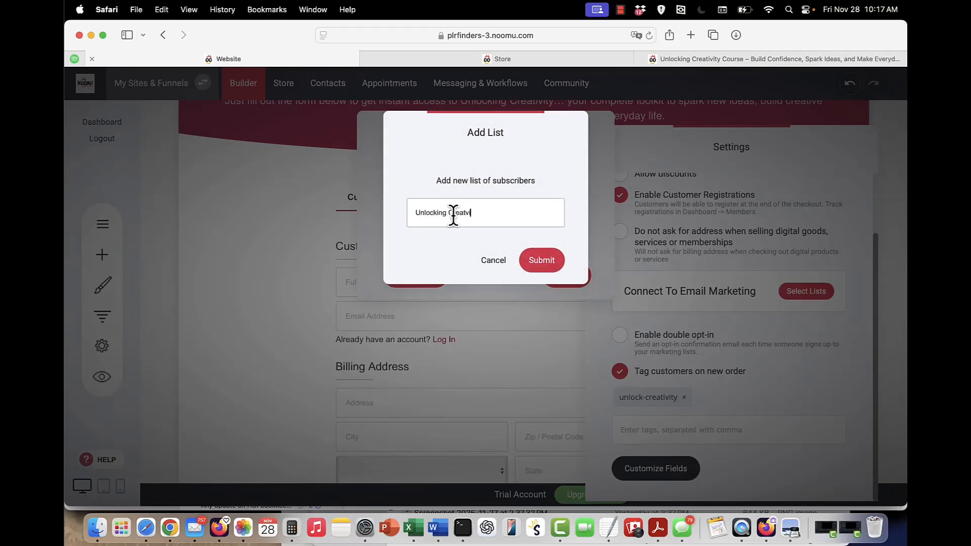
pyautogui.write('Customers')
pyautogui.press('Return')
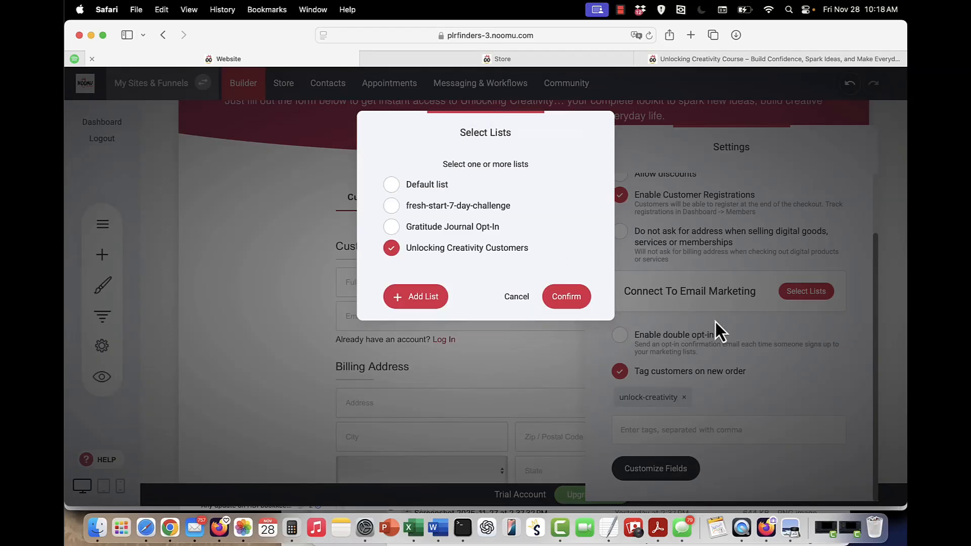
pyautogui.click(569, 299)
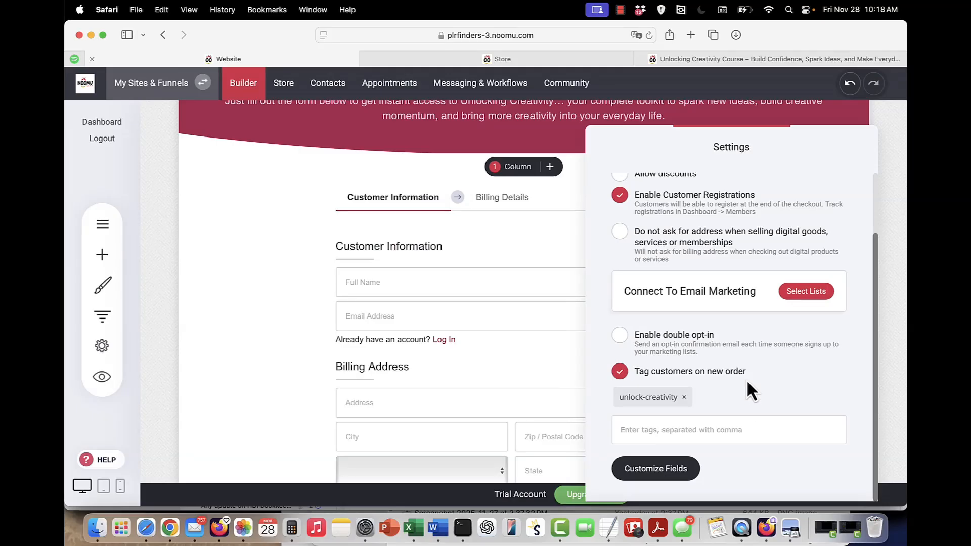
# Link the checkout form's thank-you page to the Course Download funnel step and save the page.
pyautogui.scroll(3, 747, 380)
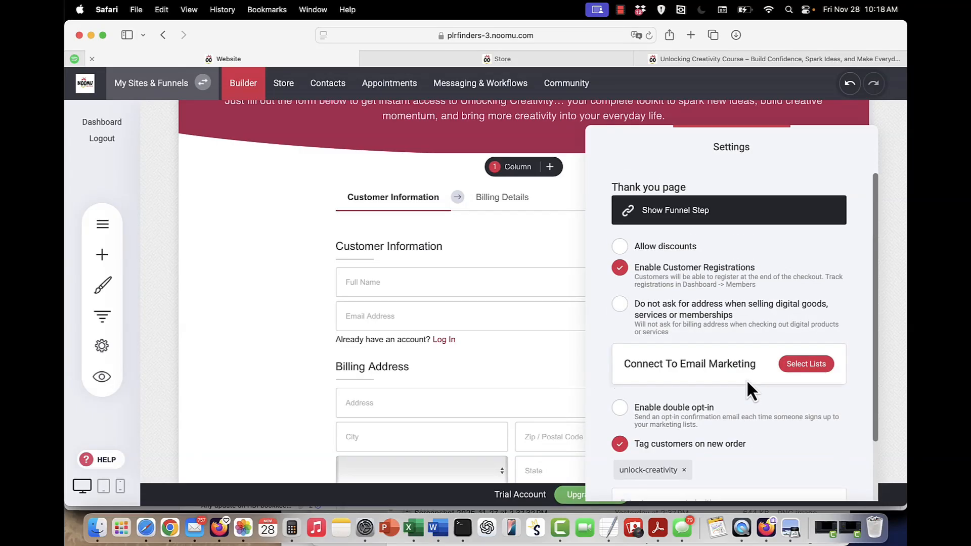
pyautogui.click(705, 213)
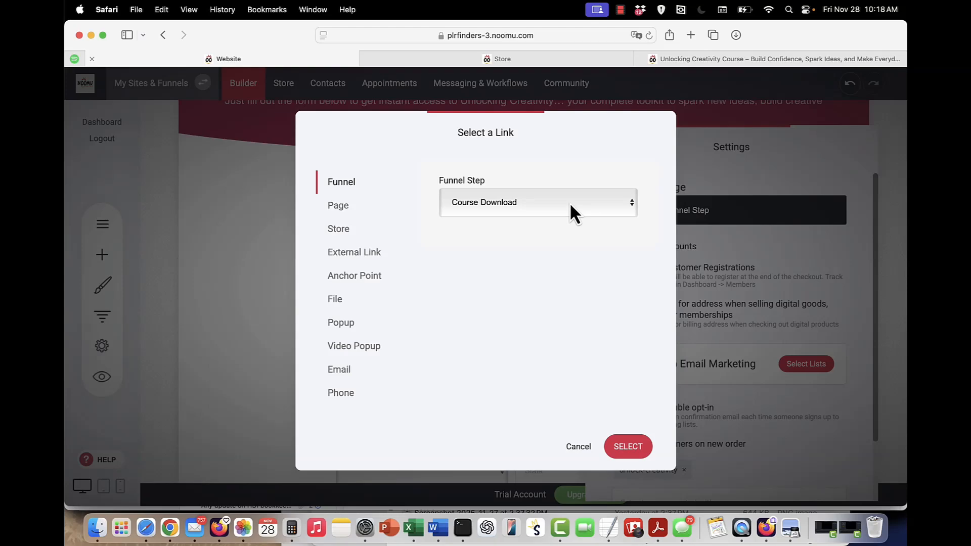
pyautogui.click(627, 452)
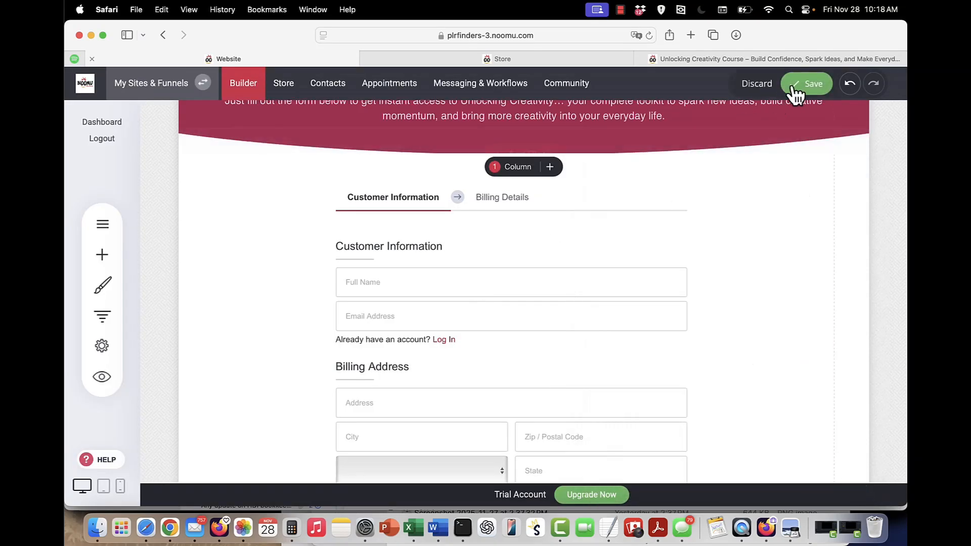
pyautogui.click(798, 87)
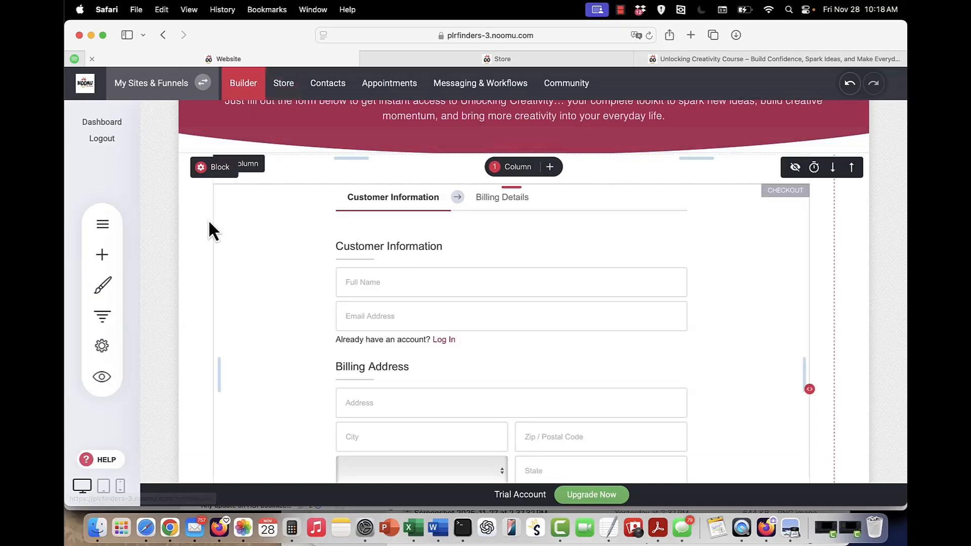
# Look over the Free Funnel Friday funnel's Course Info and Course Purchase pages in the website builder.
pyautogui.click(107, 230)
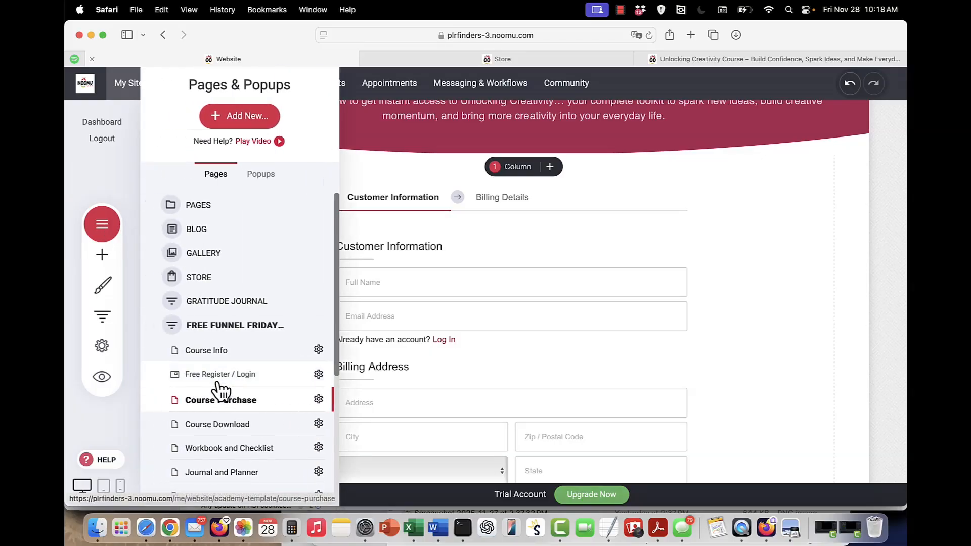
pyautogui.click(207, 353)
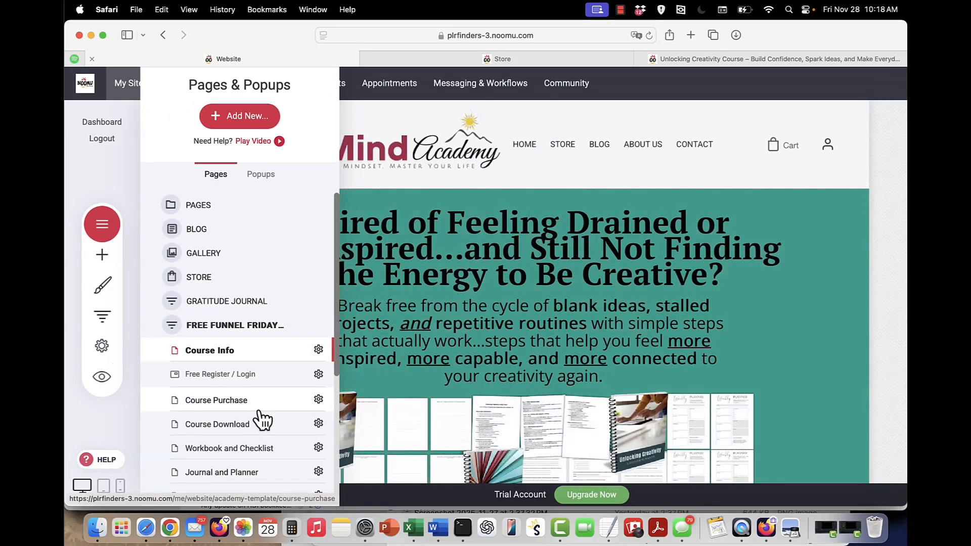
pyautogui.click(259, 413)
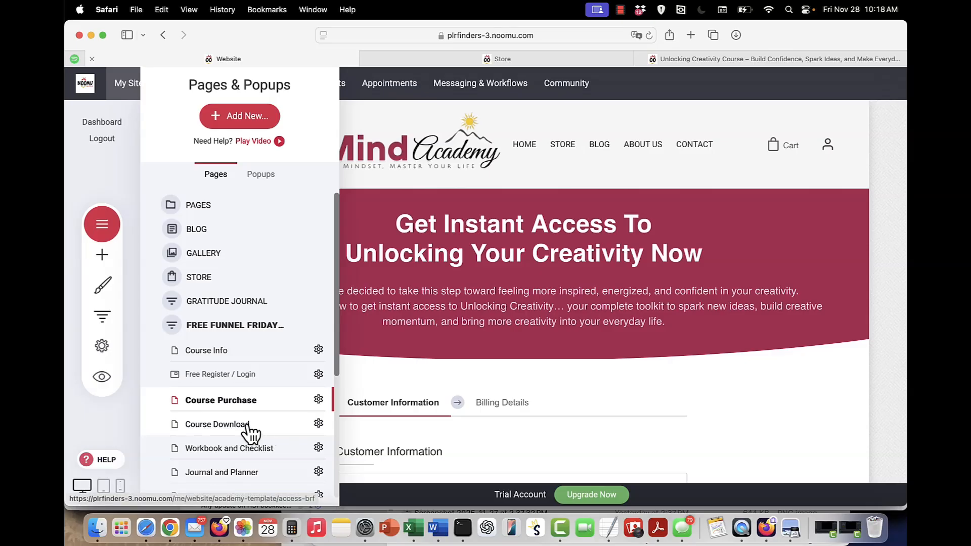
pyautogui.click(563, 281)
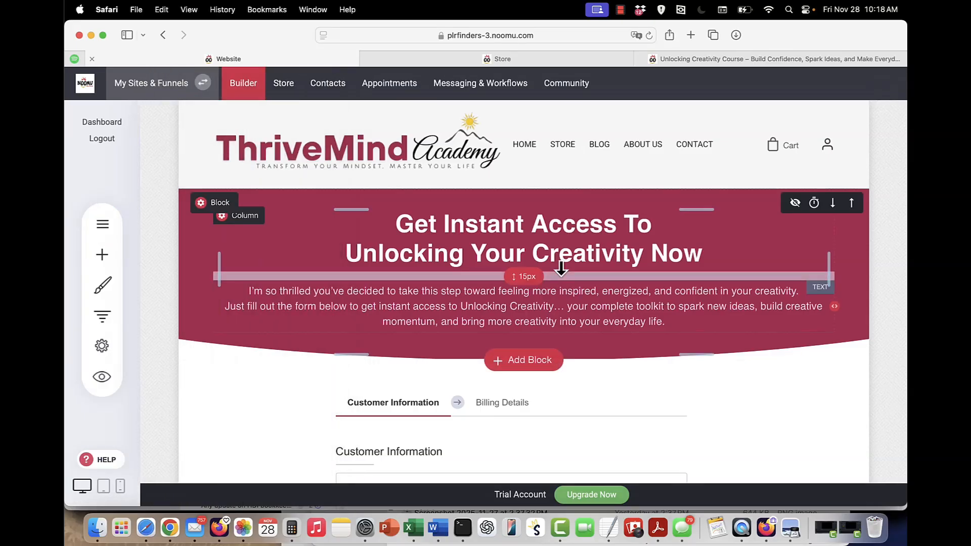
# Go to the project site's automations list, and open the Unlock Creativity Welcome automation on the original site for reference.
pyautogui.click(460, 90)
pyautogui.click(177, 237)
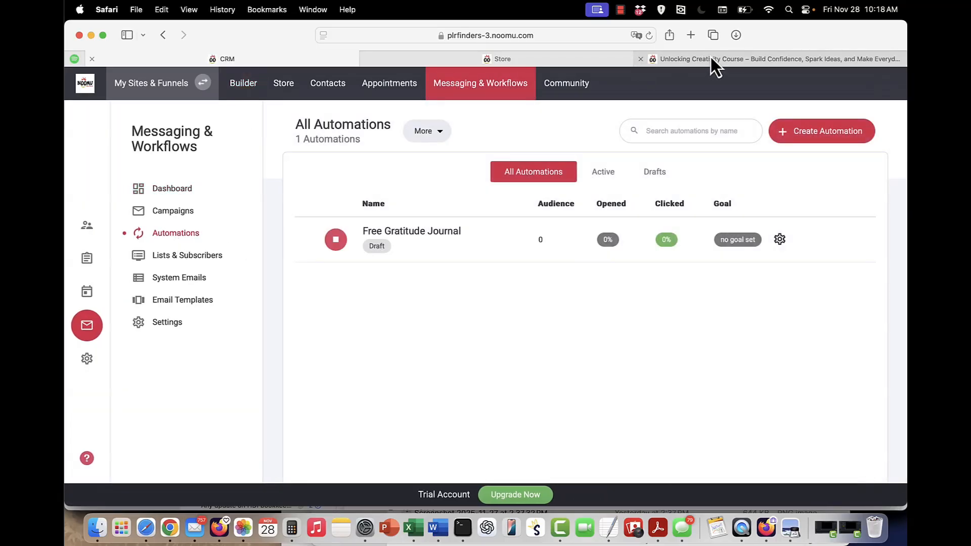
pyautogui.moveTo(712, 58)
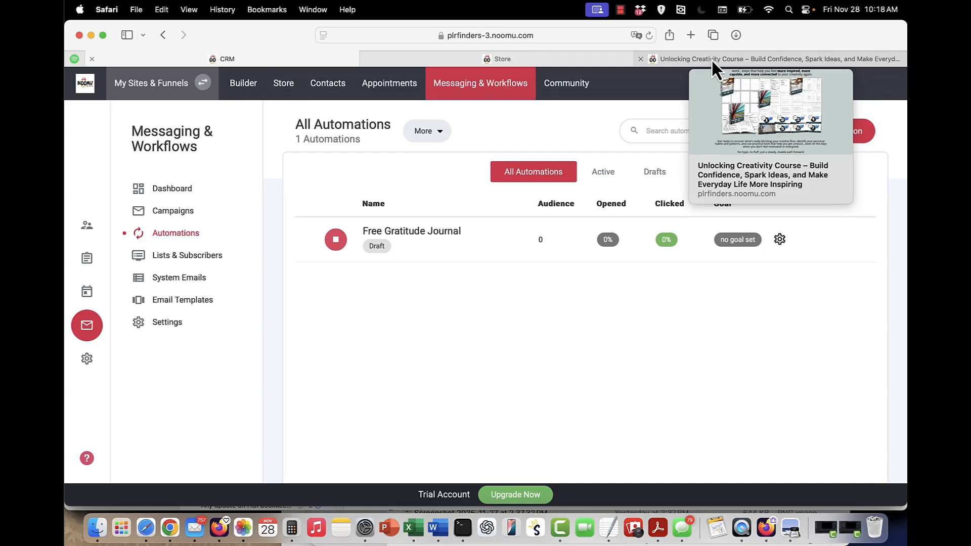
pyautogui.click(711, 59)
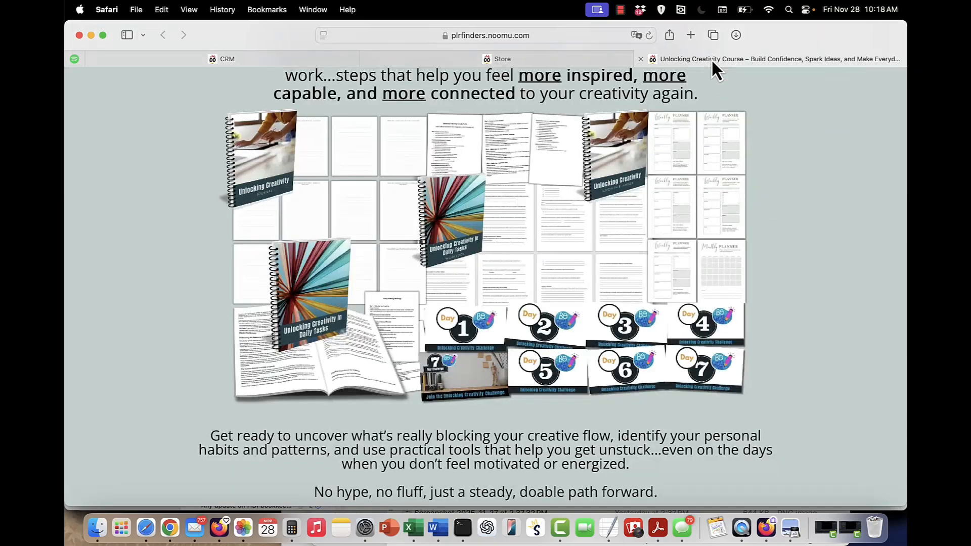
pyautogui.click(503, 59)
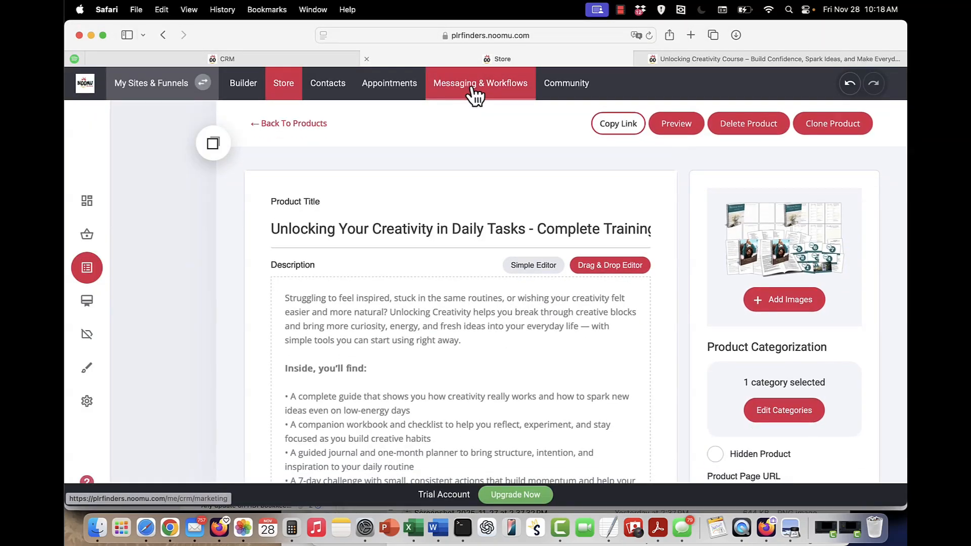
pyautogui.click(472, 87)
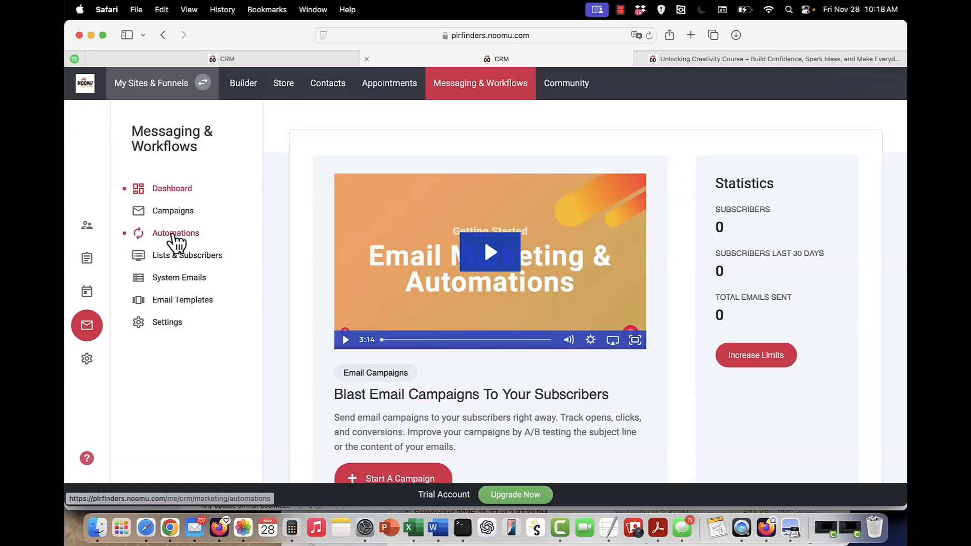
pyautogui.click(172, 233)
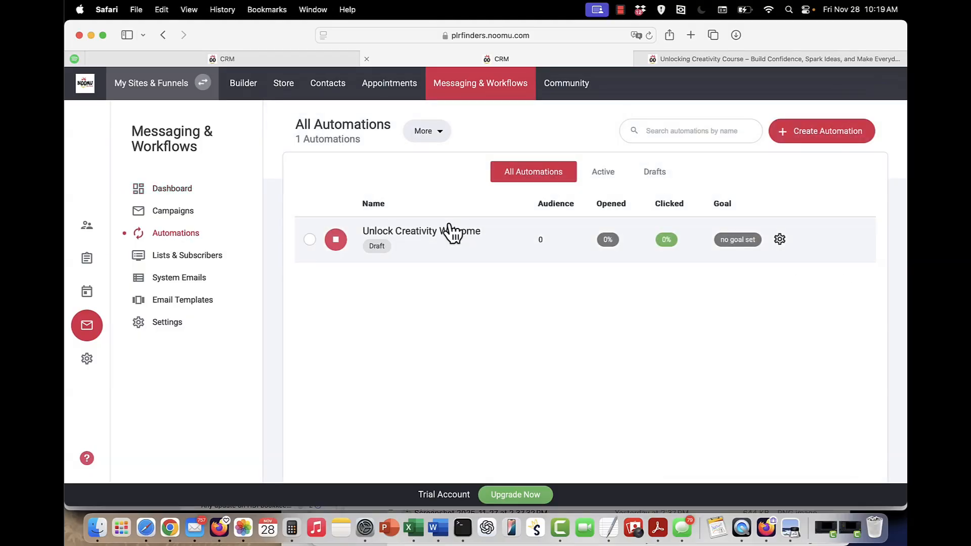
pyautogui.click(447, 238)
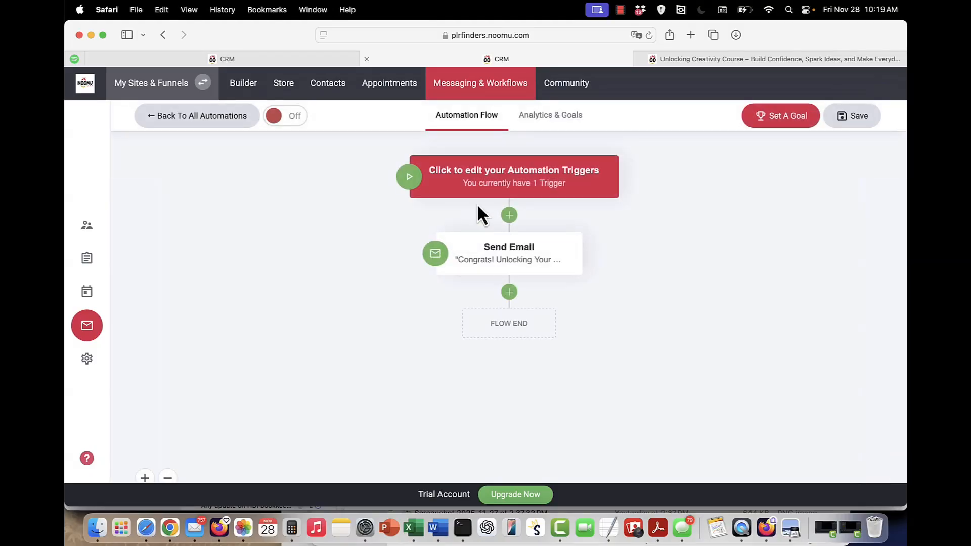
# Create a new automation on the project site that starts when the free-gratitude-journal tag is added.
pyautogui.click(280, 54)
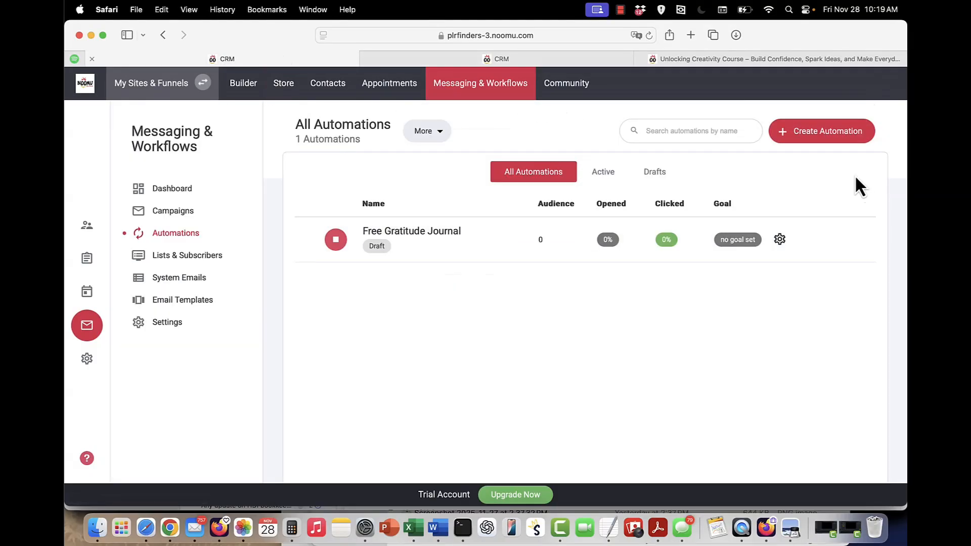
pyautogui.click(828, 137)
pyautogui.click(406, 208)
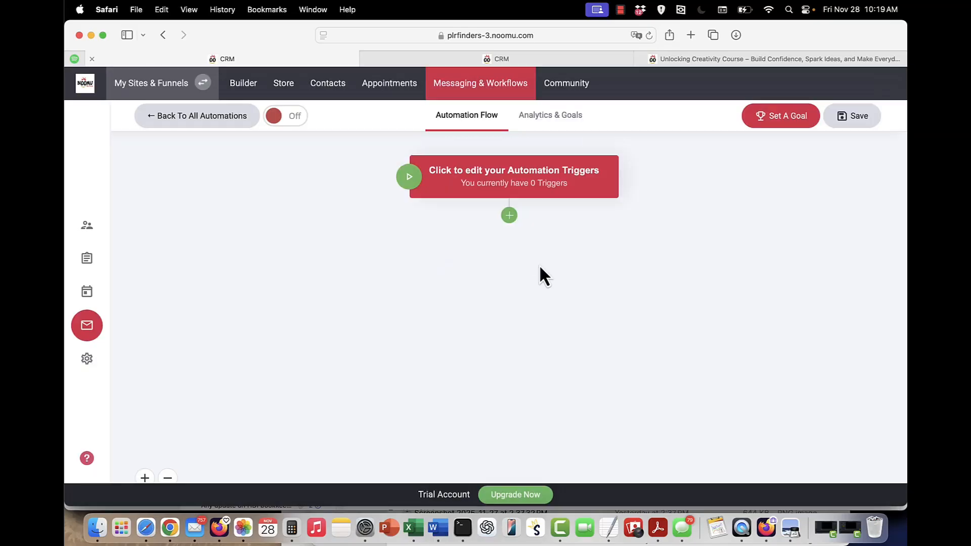
pyautogui.click(503, 190)
pyautogui.click(452, 259)
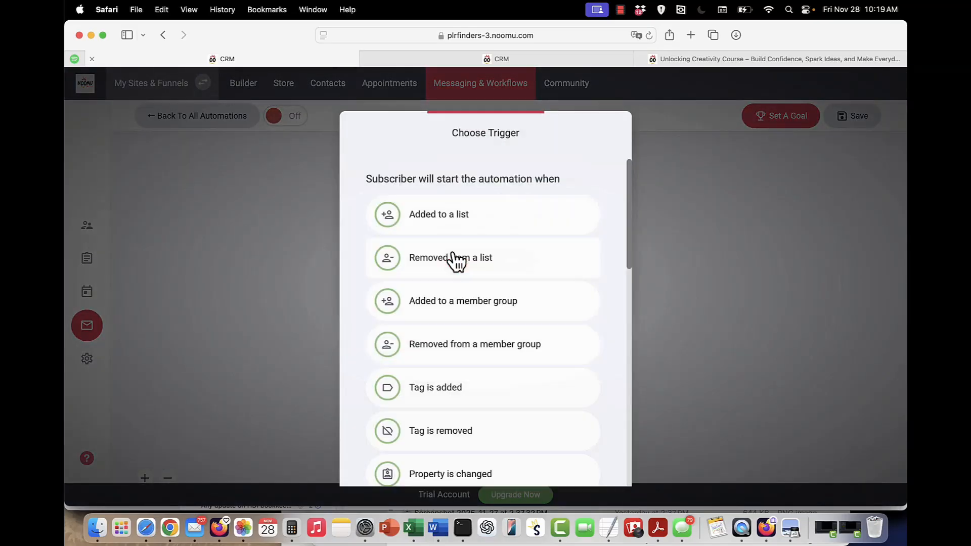
pyautogui.click(419, 398)
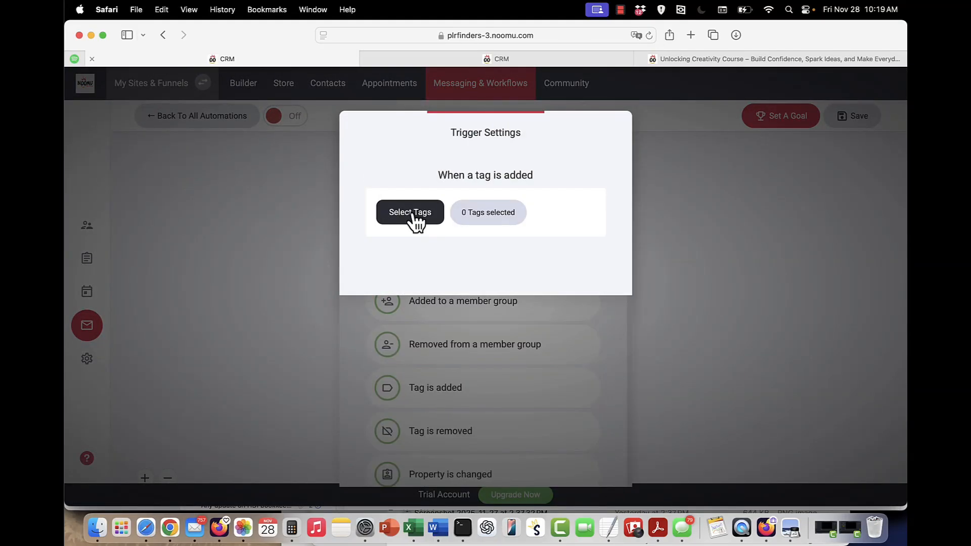
pyautogui.click(410, 213)
pyautogui.click(397, 286)
pyautogui.click(397, 270)
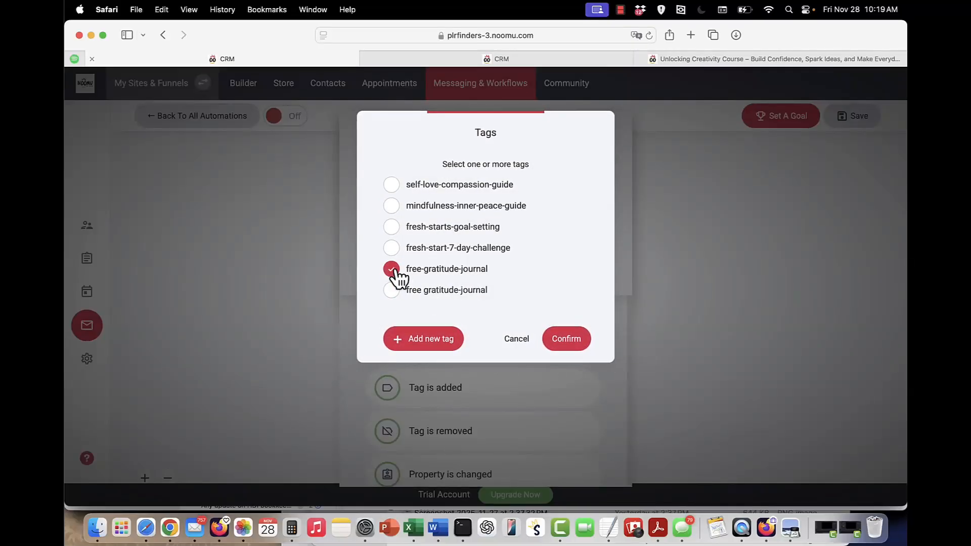
pyautogui.click(530, 293)
pyautogui.click(570, 347)
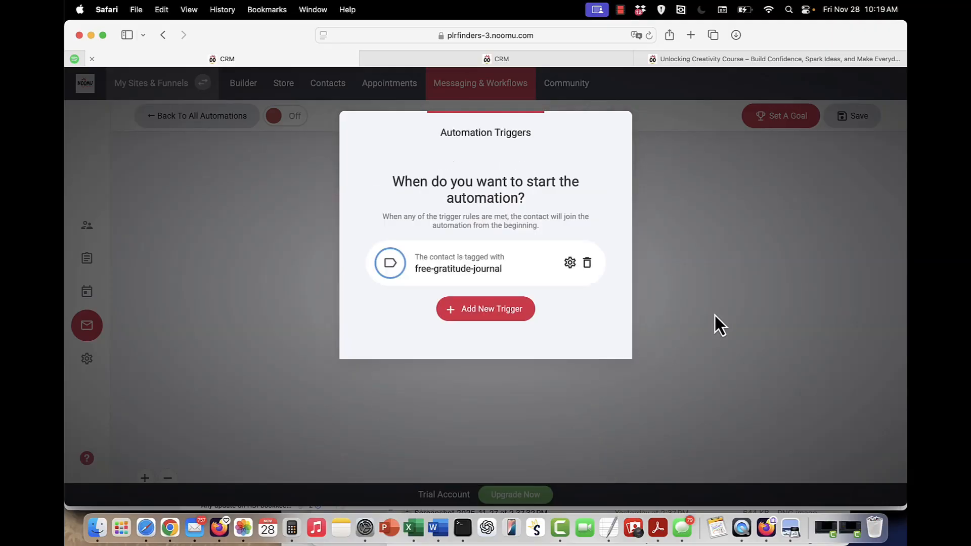
pyautogui.click(715, 315)
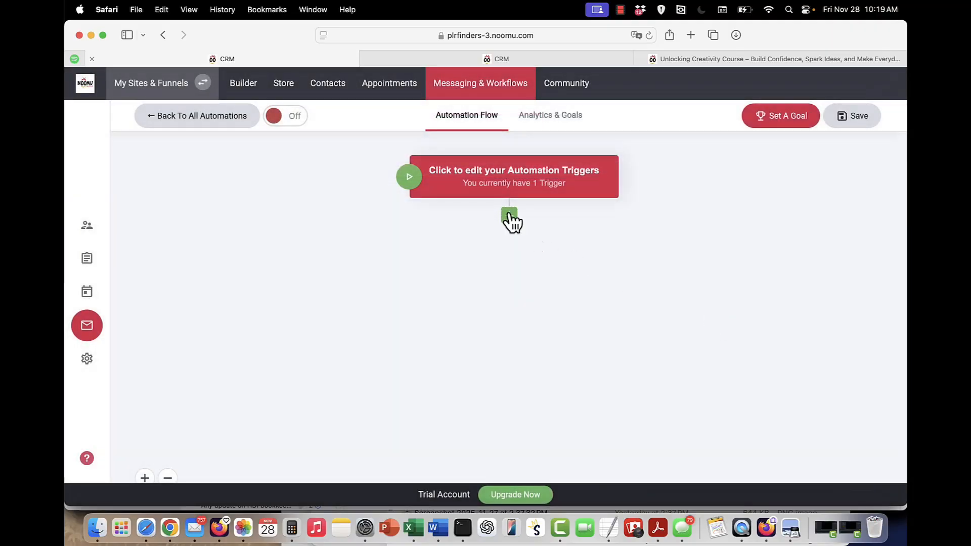
# Add a Send Email step to the new automation and copy the email subject from the original automation's email.
pyautogui.click(509, 216)
pyautogui.click(435, 362)
pyautogui.click(526, 61)
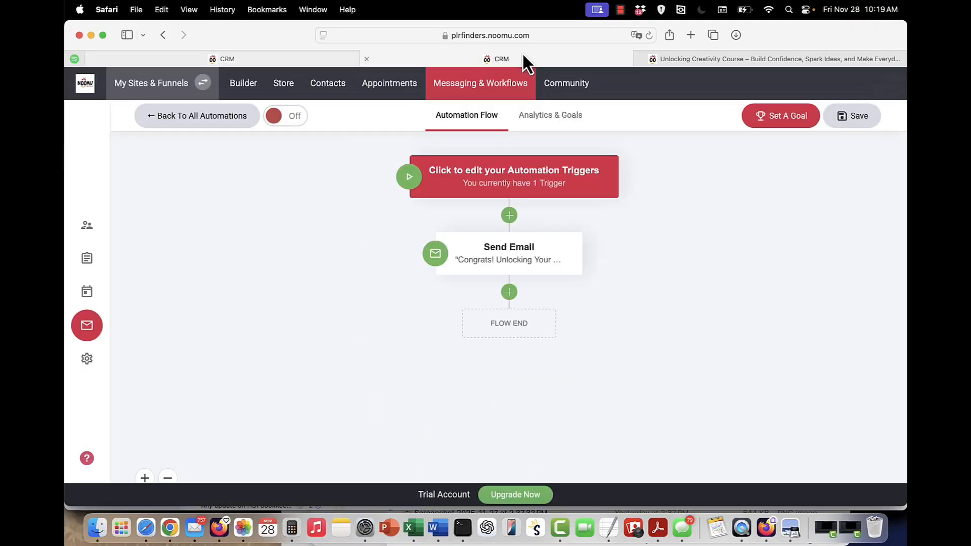
pyautogui.click(521, 268)
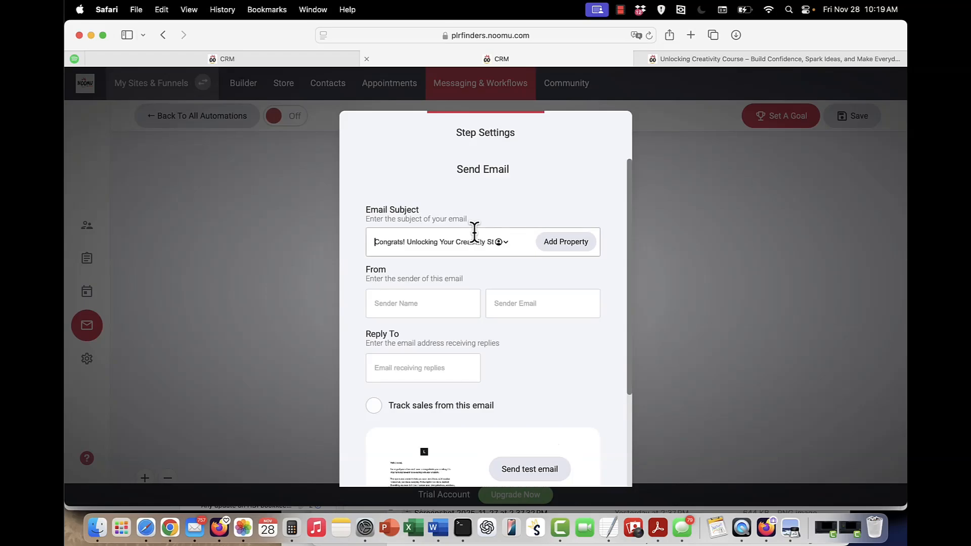
pyautogui.press('super+a')
pyautogui.click(318, 60)
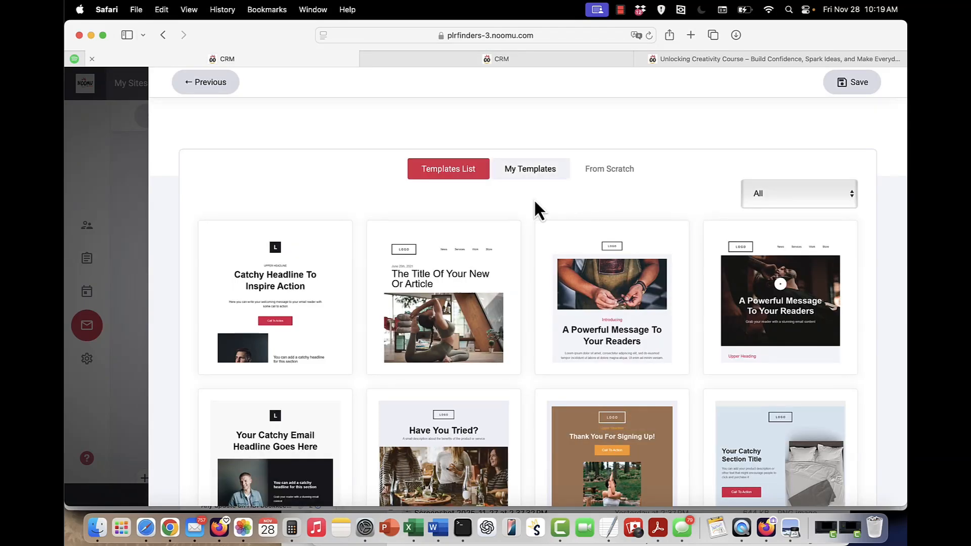
# Start the email's content from the Email #6 template of the 7-Day Product Follow-Up Series, themed 24 Hours Left + Benefits.
pyautogui.scroll(-1, 503, 349)
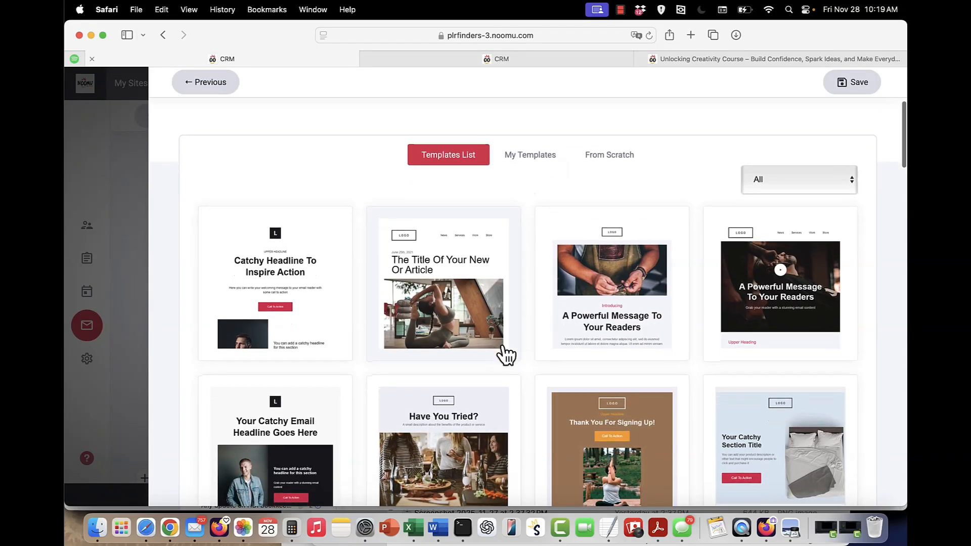
pyautogui.scroll(-20, 506, 355)
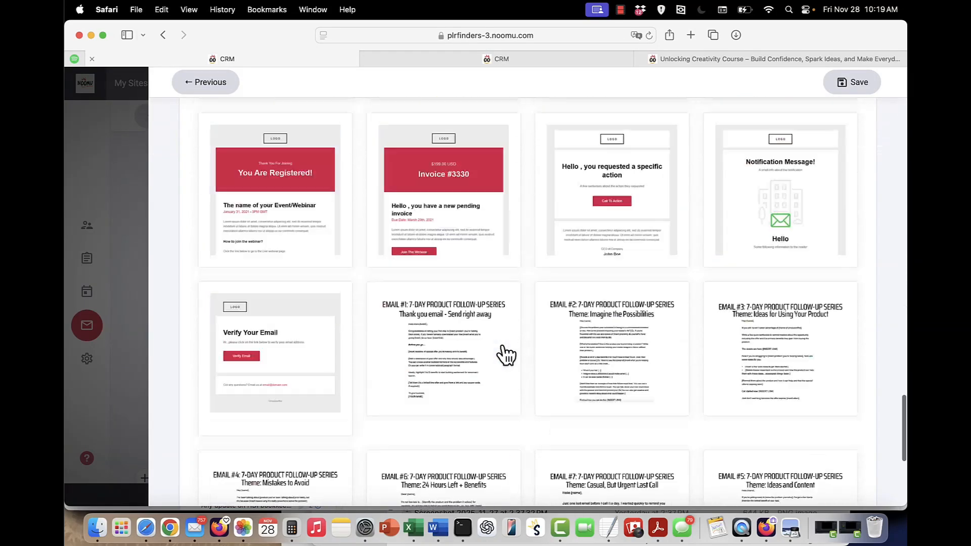
pyautogui.scroll(-5, 506, 356)
pyautogui.click(425, 241)
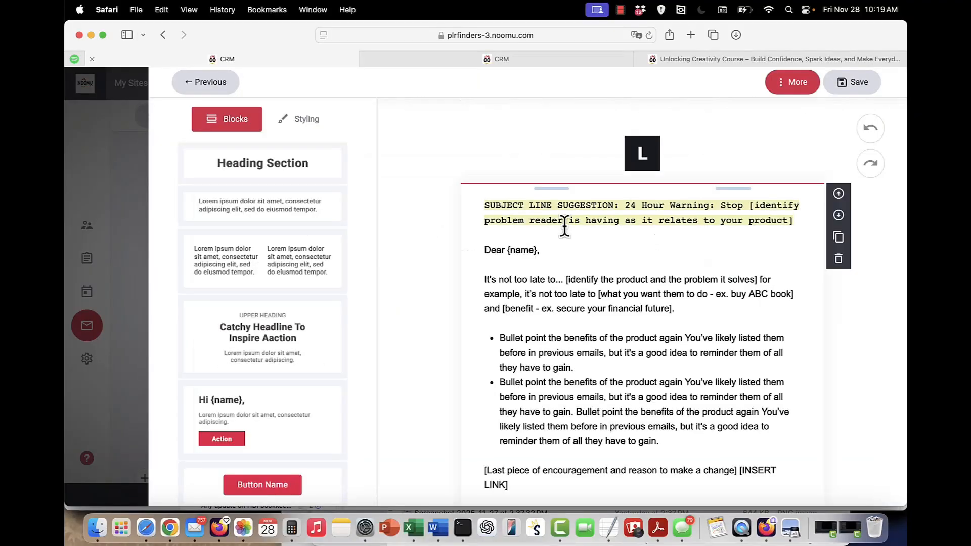
# Delete the highlighted subject line suggestion from the start of the new email's template text.
pyautogui.click(608, 224)
pyautogui.moveTo(791, 223); pyautogui.dragTo(482, 205)
pyautogui.press('BackSpace')
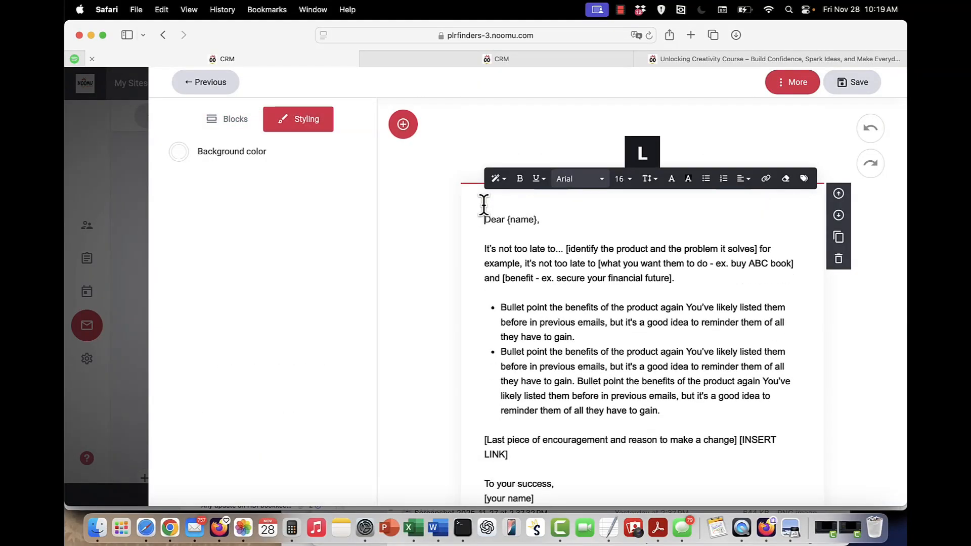
# Open the content of the original automation's email, dismiss the brand details, and select its entire body text for copying.
pyautogui.click(508, 59)
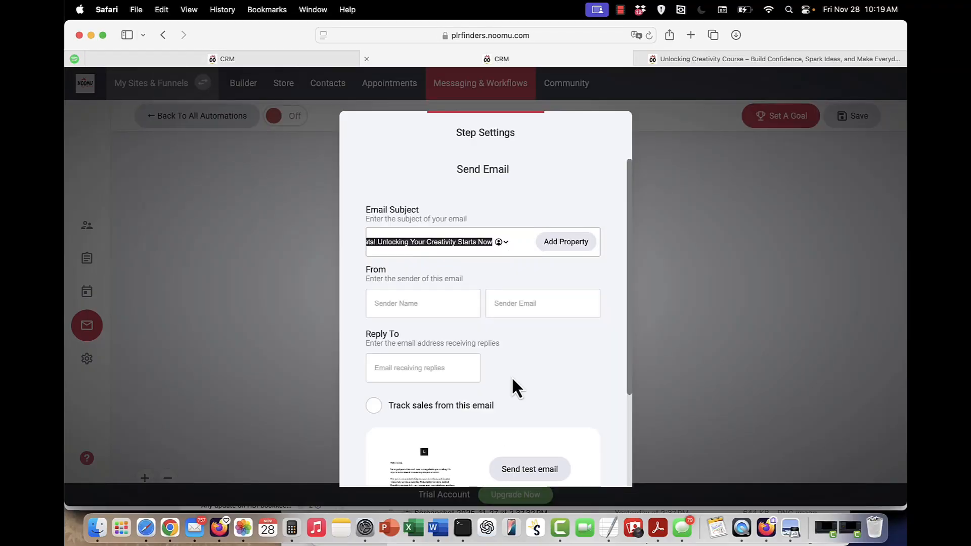
pyautogui.scroll(-3, 512, 379)
pyautogui.click(532, 372)
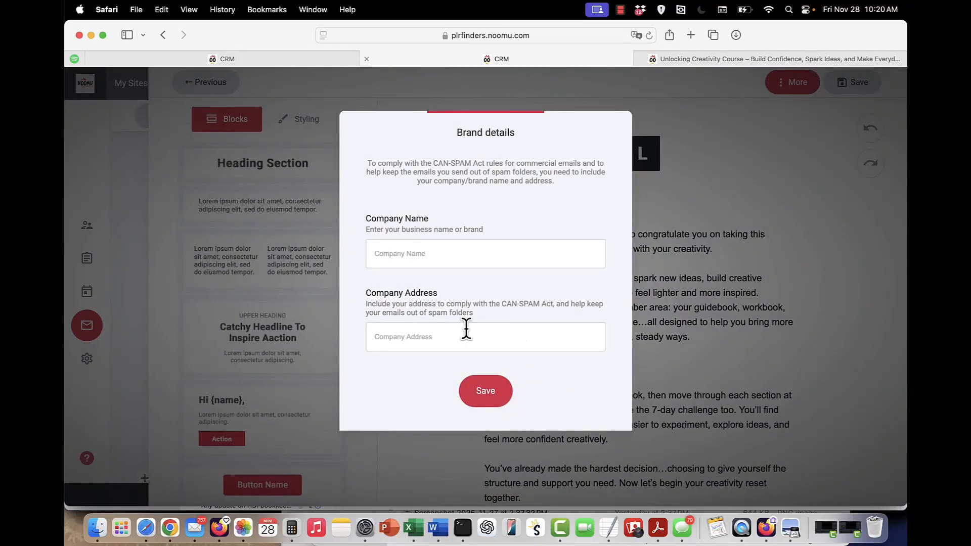
pyautogui.click(438, 253)
pyautogui.click(643, 269)
pyautogui.click(630, 273)
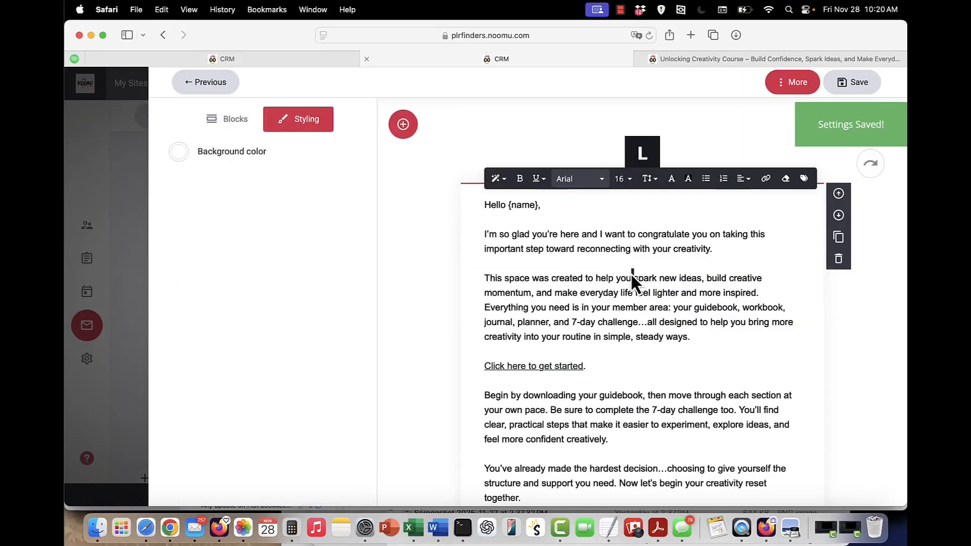
pyautogui.press('super+a')
# Return to the new email and select its placeholder body text through the closing signature.
pyautogui.click(289, 57)
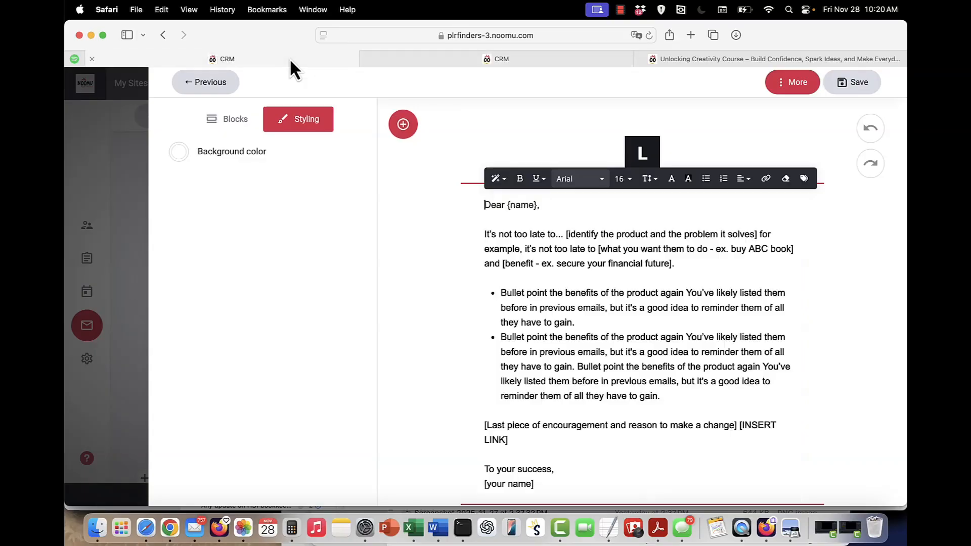
pyautogui.scroll(-3, 597, 339)
pyautogui.click(558, 334)
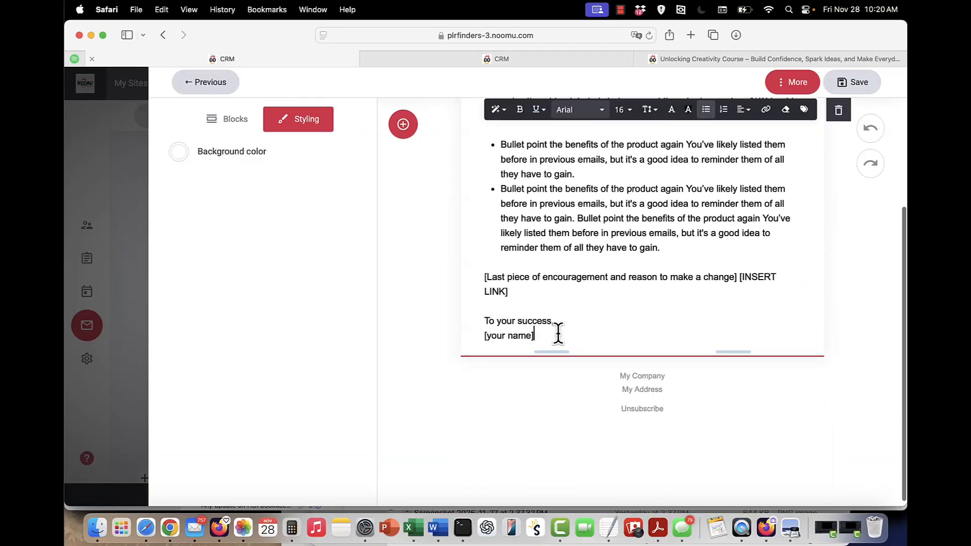
pyautogui.moveTo(558, 334); pyautogui.dragTo(493, 167)
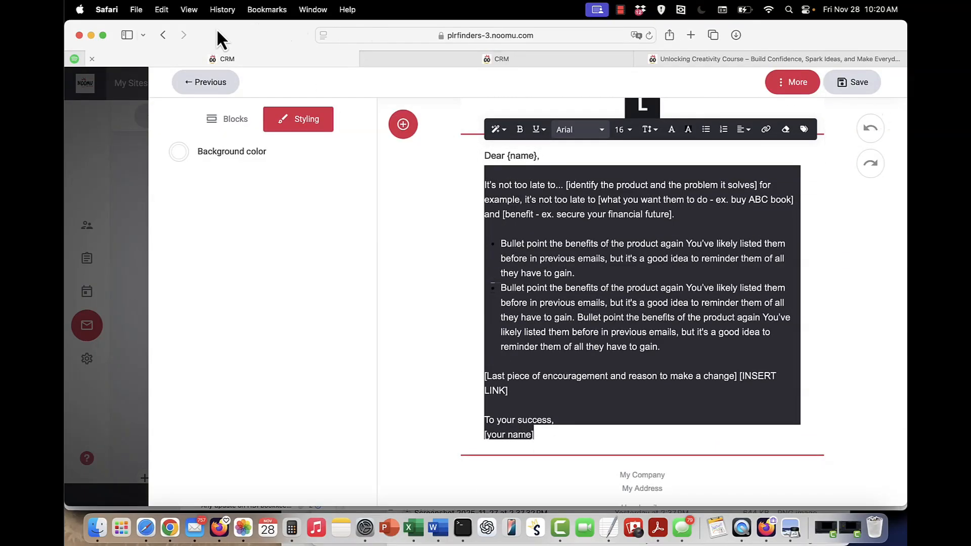
# Leave the email editor without adding the email, save the automation, and return to the automations list.
pyautogui.click(199, 81)
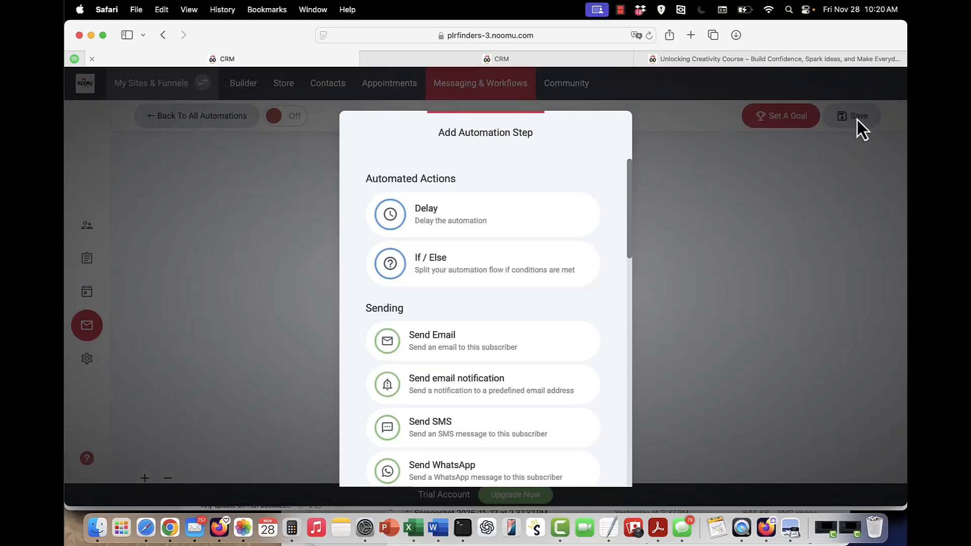
pyautogui.click(858, 119)
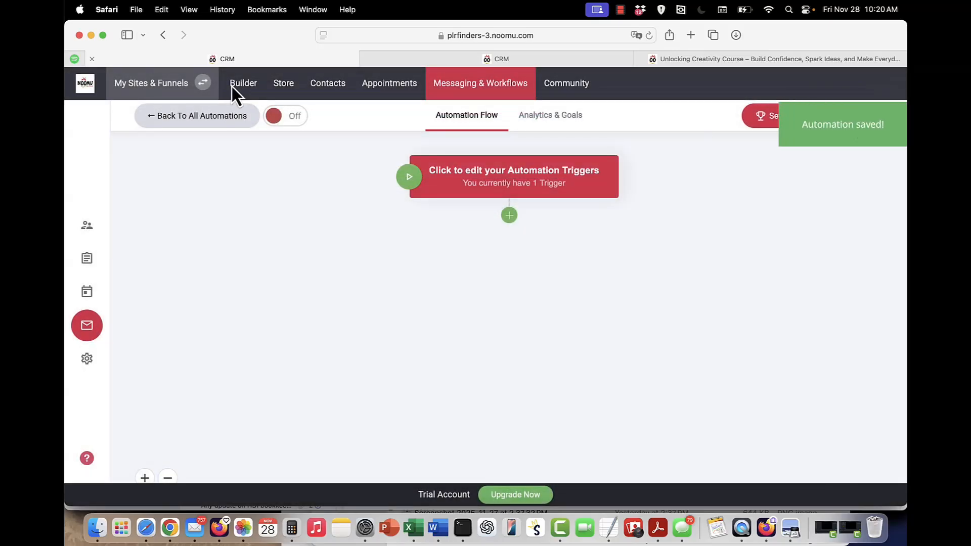
pyautogui.click(174, 114)
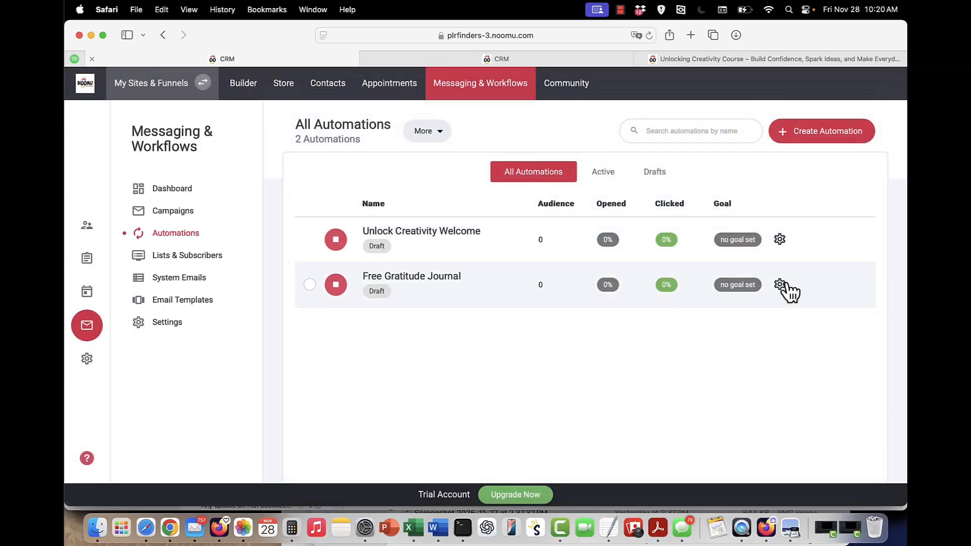
pyautogui.click(781, 241)
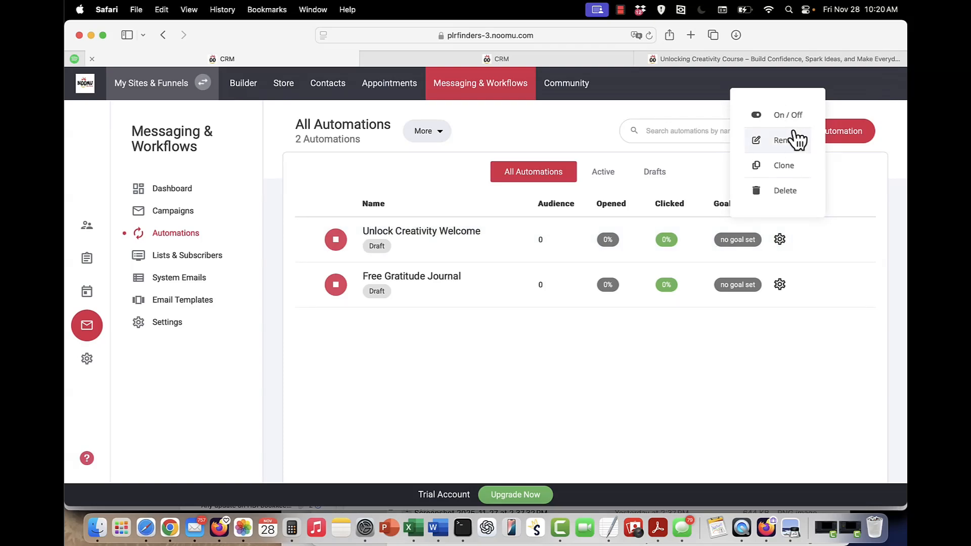
pyautogui.click(352, 163)
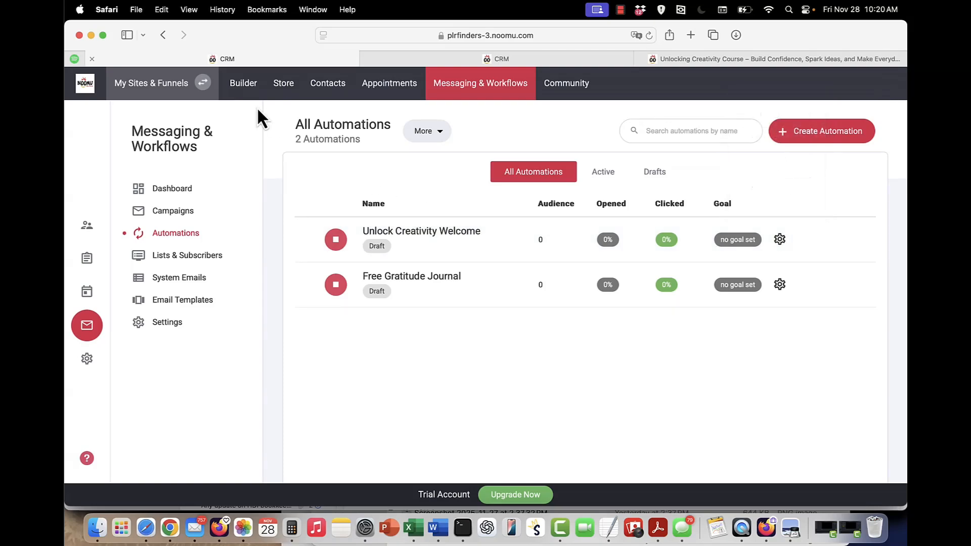
# Delete the funnel COPY Free Funnel Friday - Unlocking Creativity in Daily Tasks from the project's funnels.
pyautogui.click(234, 92)
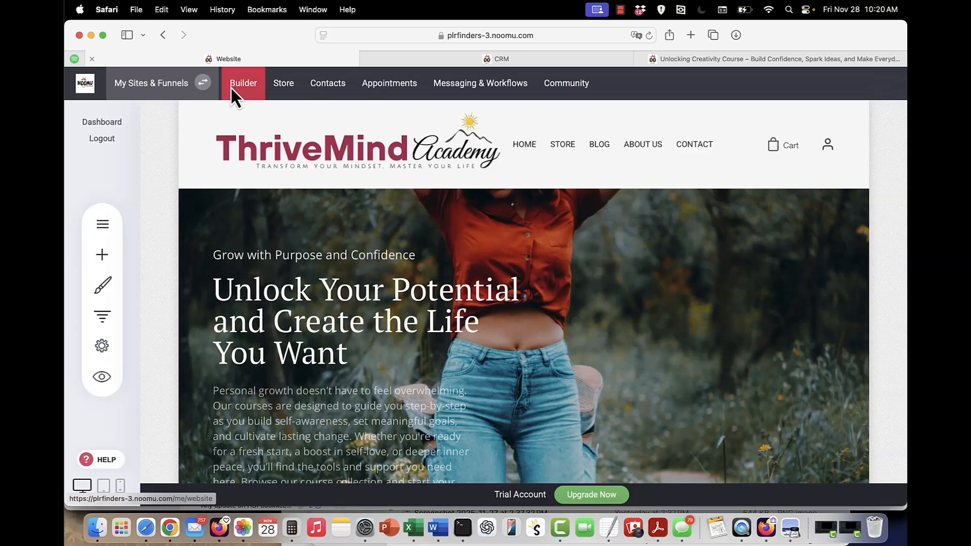
pyautogui.click(154, 85)
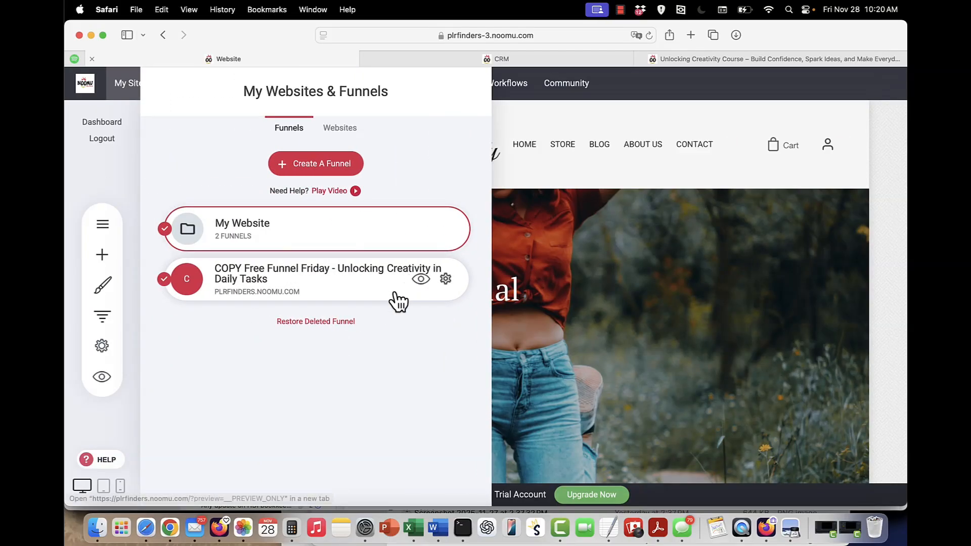
pyautogui.click(445, 278)
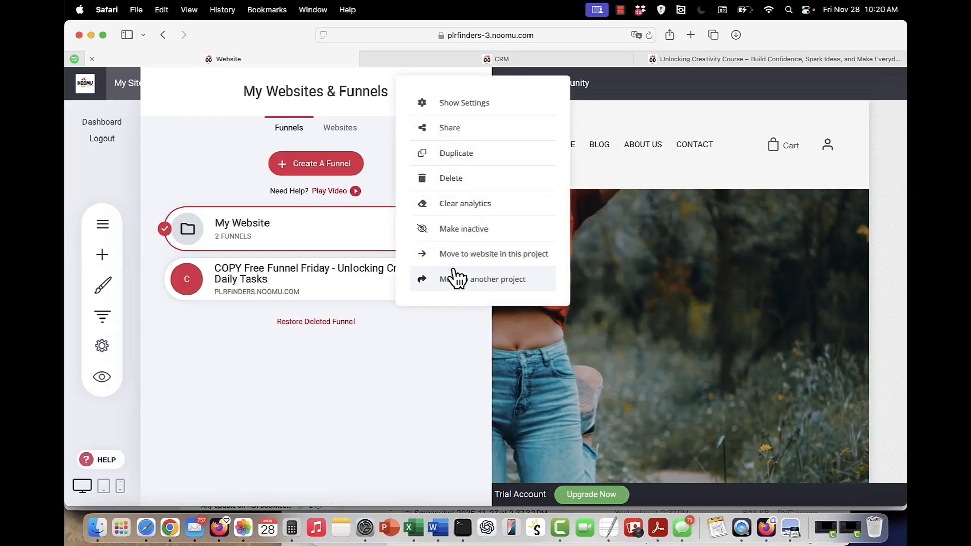
pyautogui.click(452, 180)
pyautogui.click(560, 342)
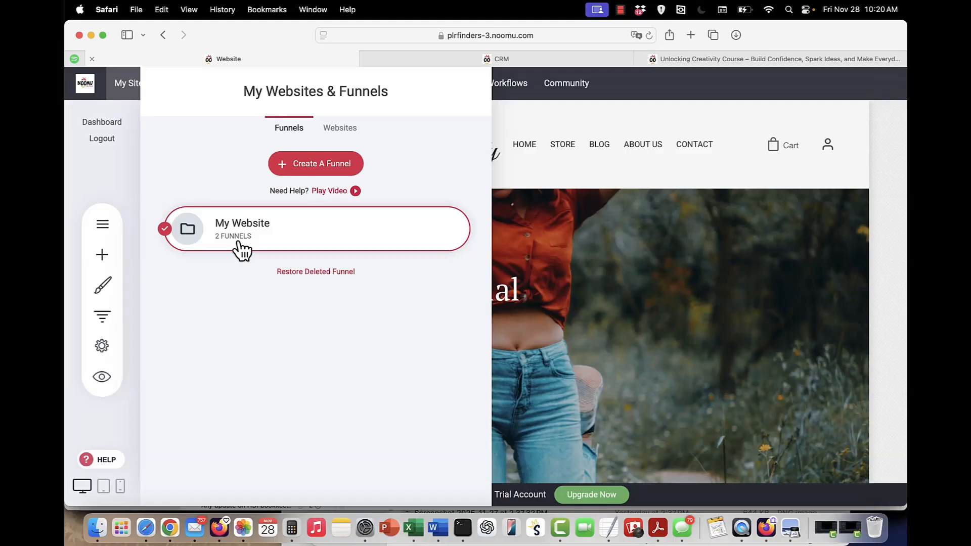
# Review the website's funnels and the pages listed under Gratitude Journal and Free Funnel Friday.
pyautogui.click(117, 197)
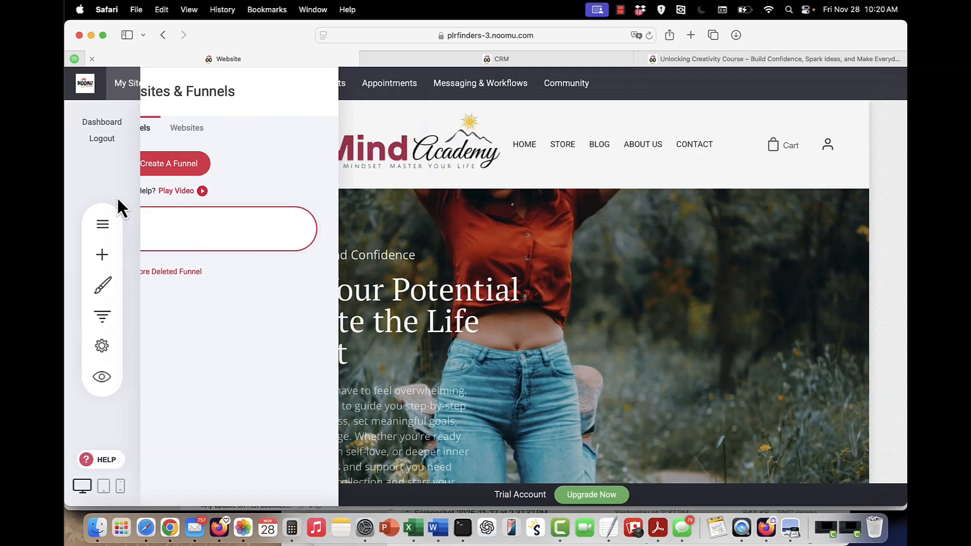
pyautogui.click(107, 318)
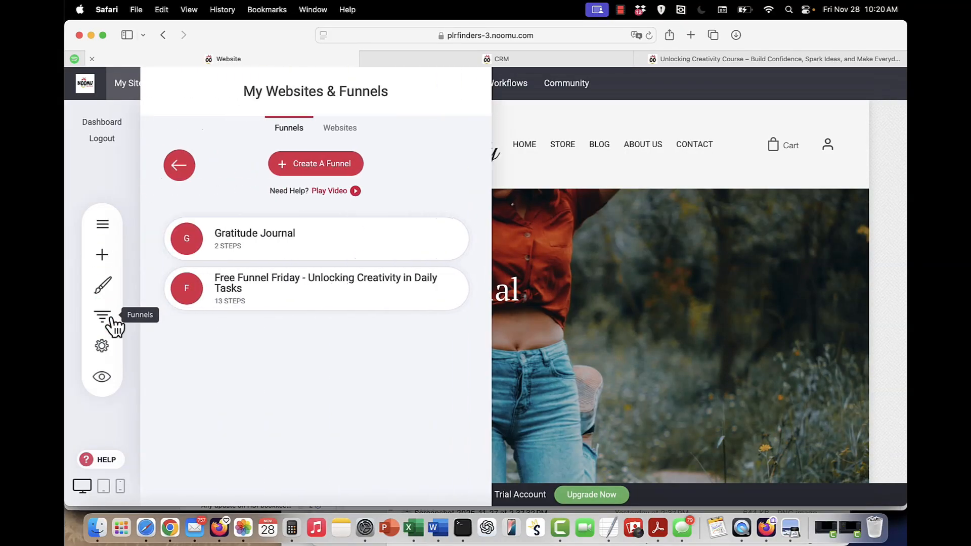
pyautogui.click(112, 320)
pyautogui.click(102, 224)
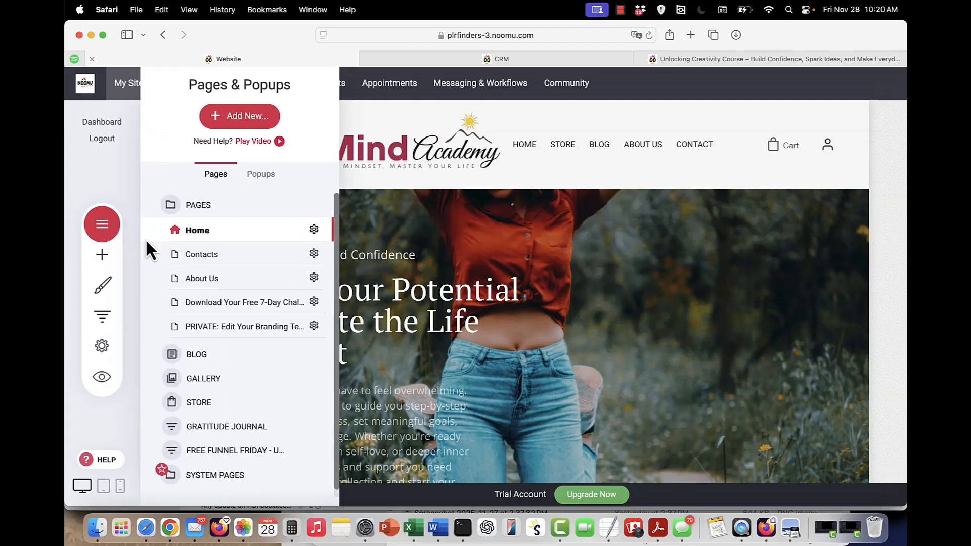
pyautogui.scroll(-1, 247, 341)
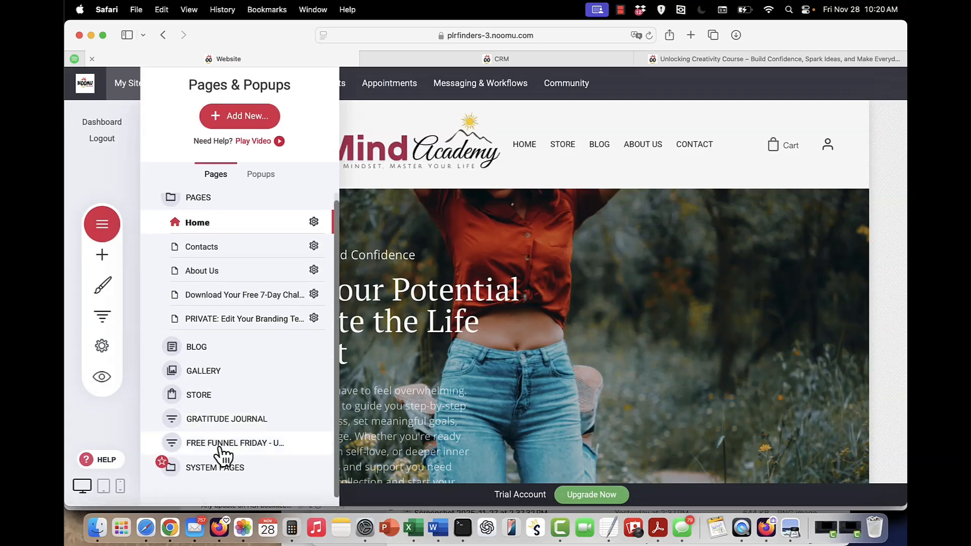
pyautogui.click(225, 419)
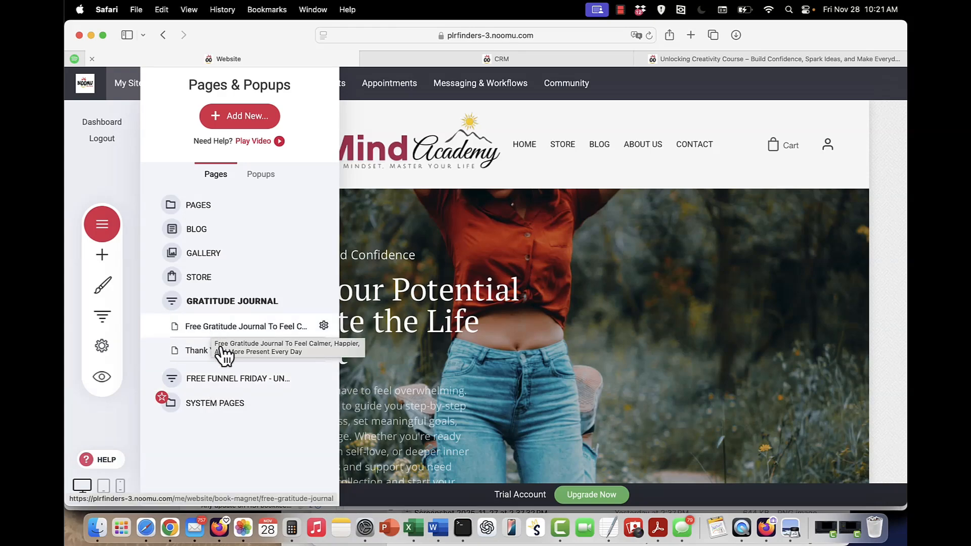
pyautogui.click(234, 380)
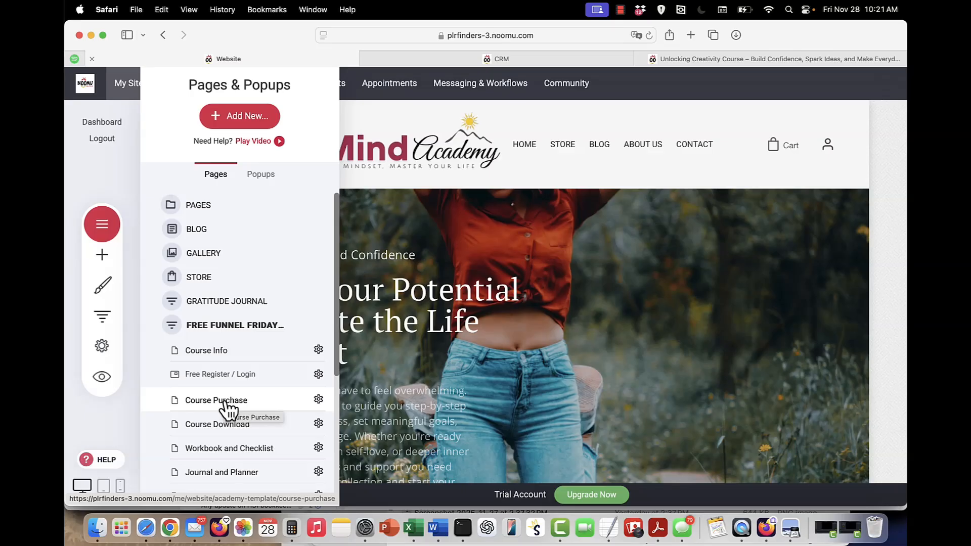
pyautogui.scroll(-3, 228, 407)
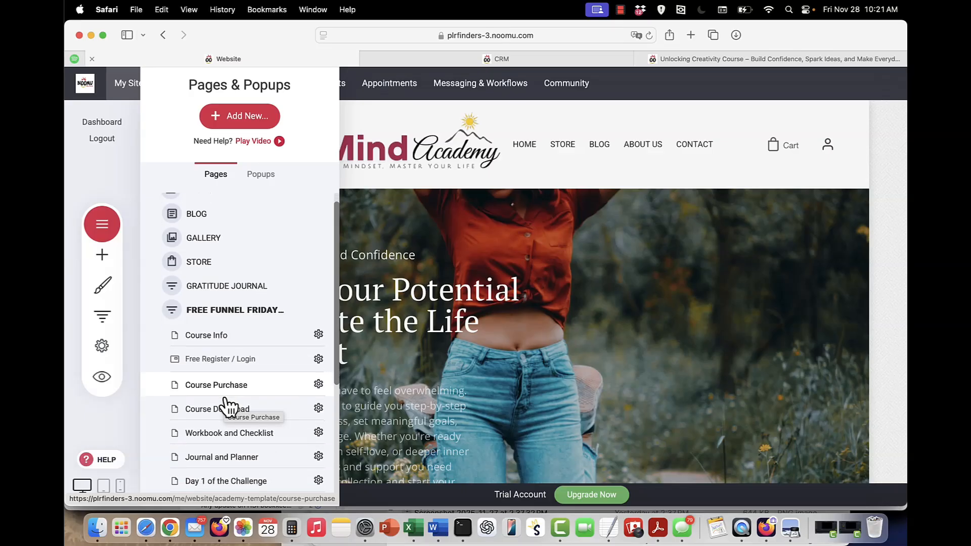
pyautogui.click(484, 308)
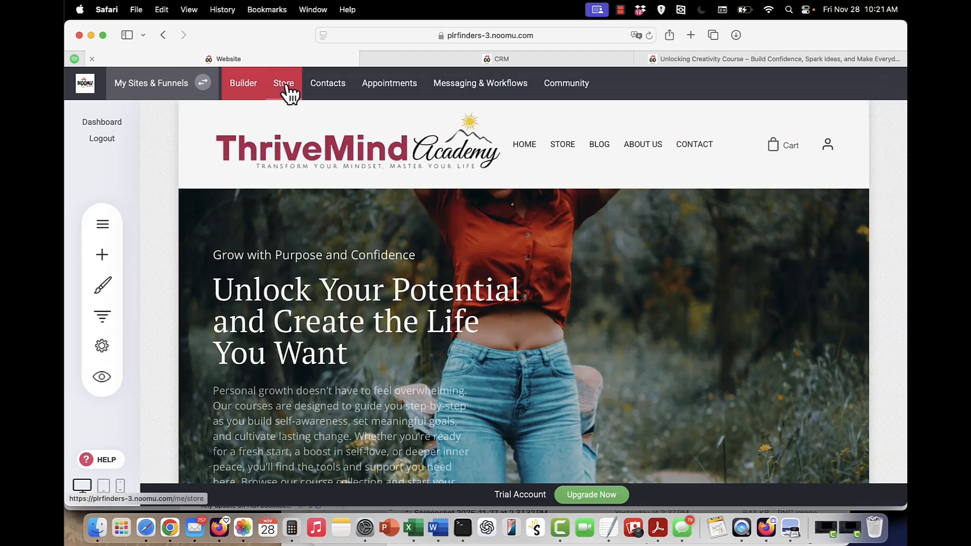
# View the project's automations list under Messaging & Workflows.
pyautogui.click(480, 88)
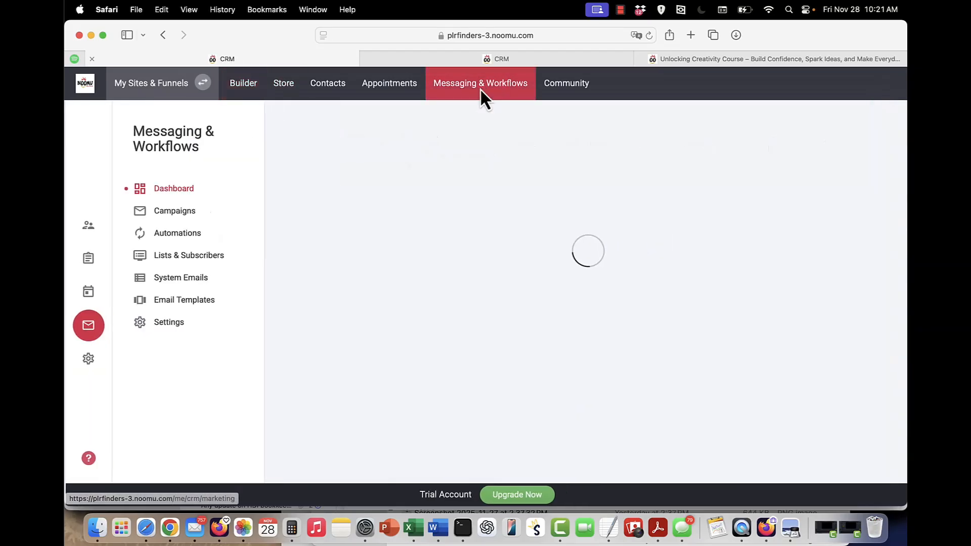
pyautogui.click(194, 233)
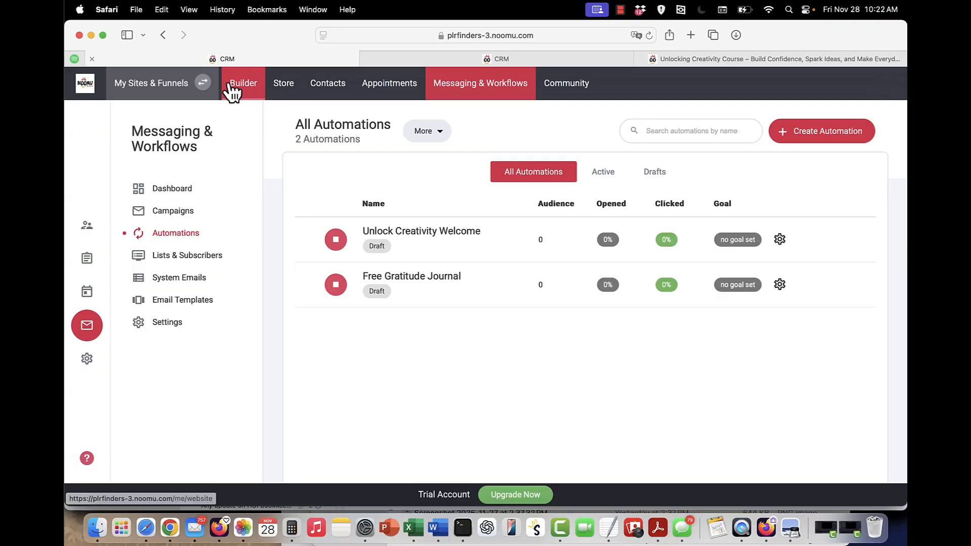
# Return to the website builder and open the Day 1 of the Challenge page in the Free Funnel Friday funnel.
pyautogui.click(169, 87)
pyautogui.click(354, 258)
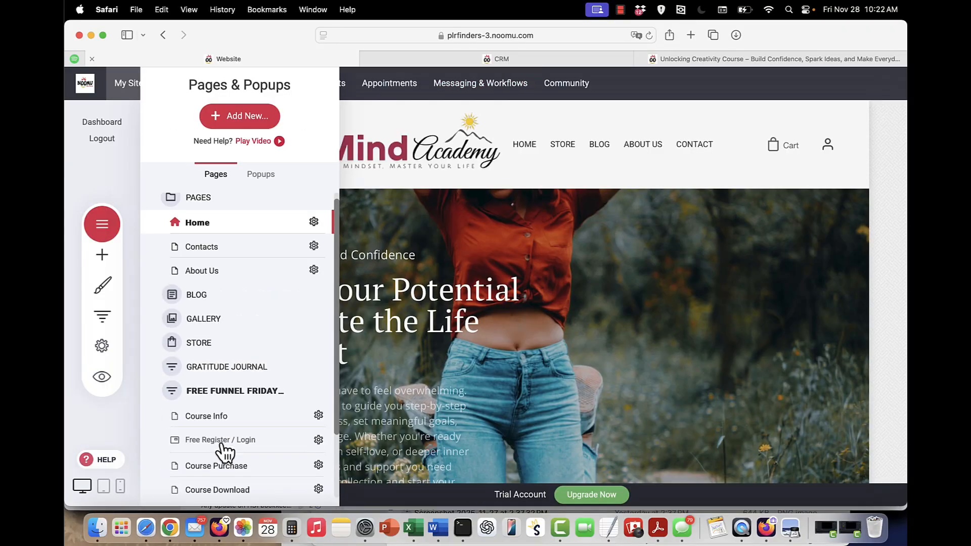
pyautogui.scroll(-5, 251, 298)
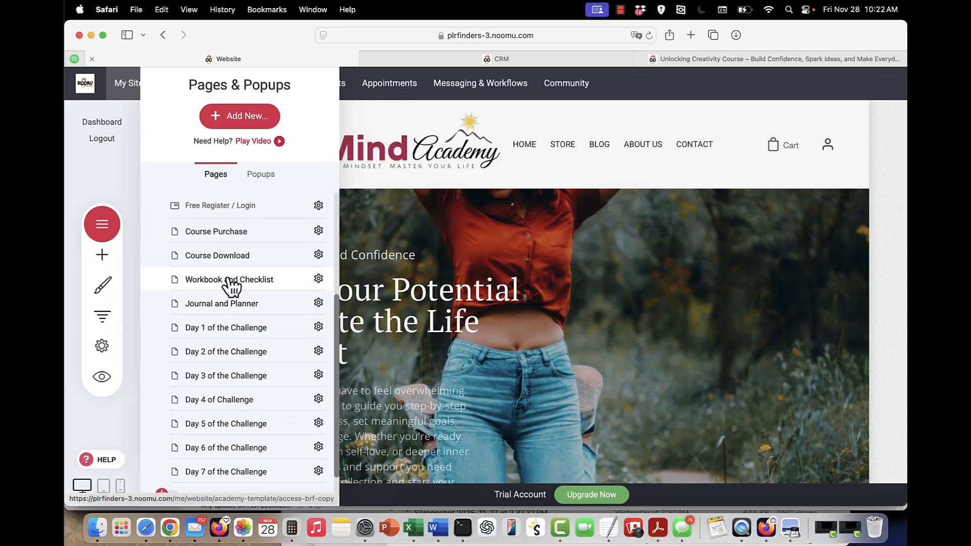
pyautogui.scroll(-1, 232, 286)
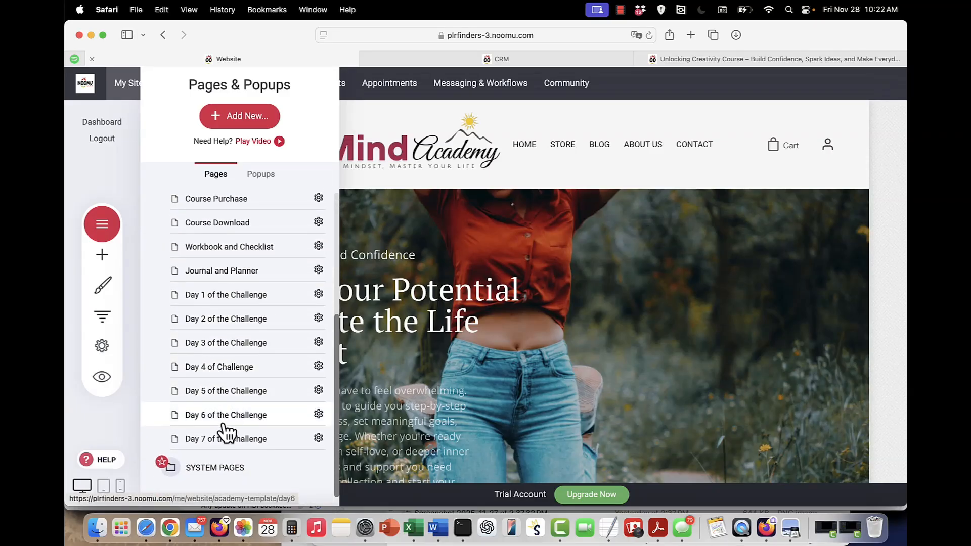
pyautogui.click(224, 303)
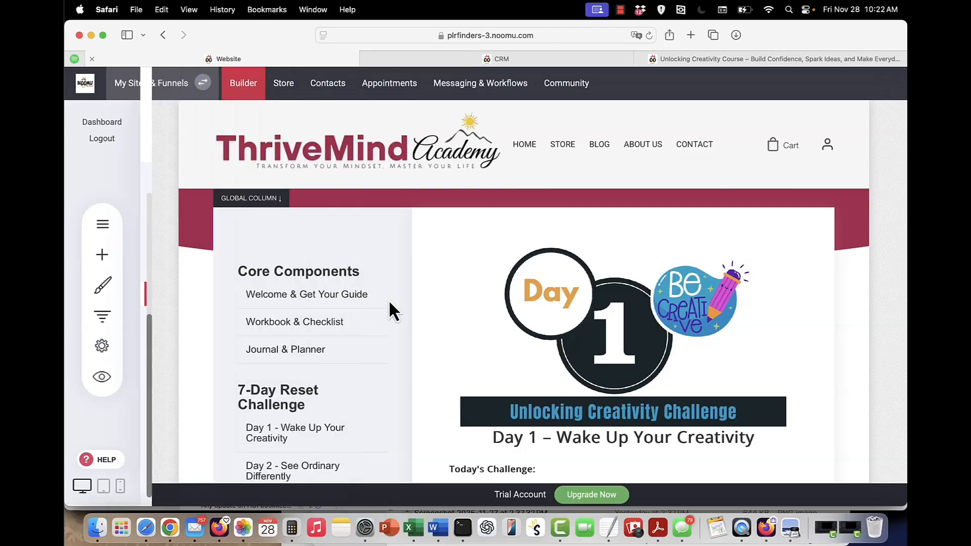
# Look through the builder's help resources, including live support sessions, support and FAQ, turnkey templates and community discussion, and close them.
pyautogui.click(105, 459)
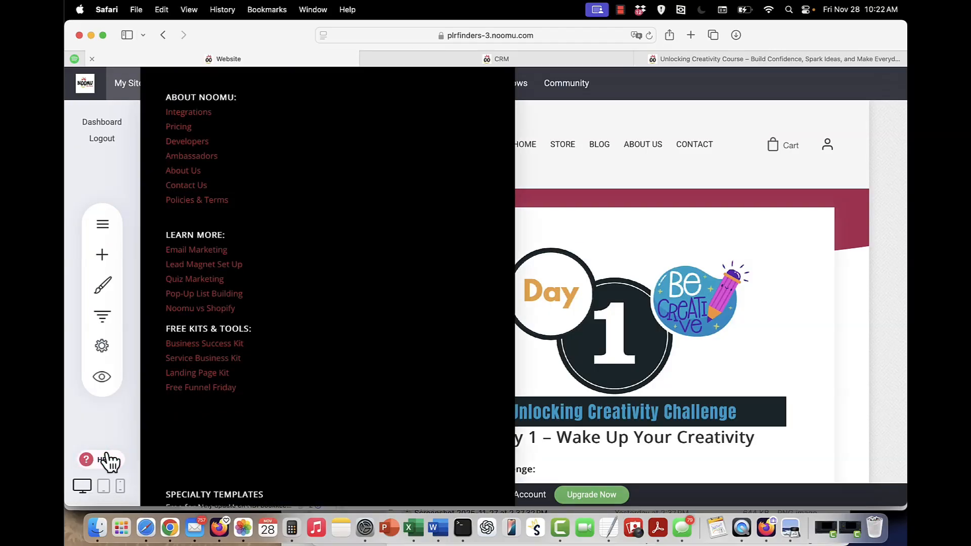
pyautogui.scroll(-3, 336, 181)
pyautogui.scroll(-5, 335, 181)
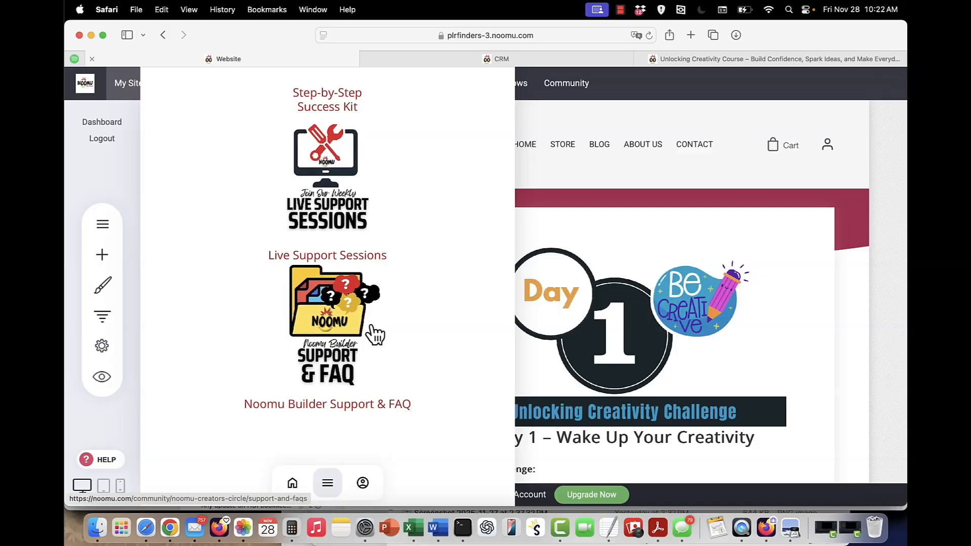
pyautogui.scroll(-8, 375, 334)
pyautogui.scroll(-3, 375, 334)
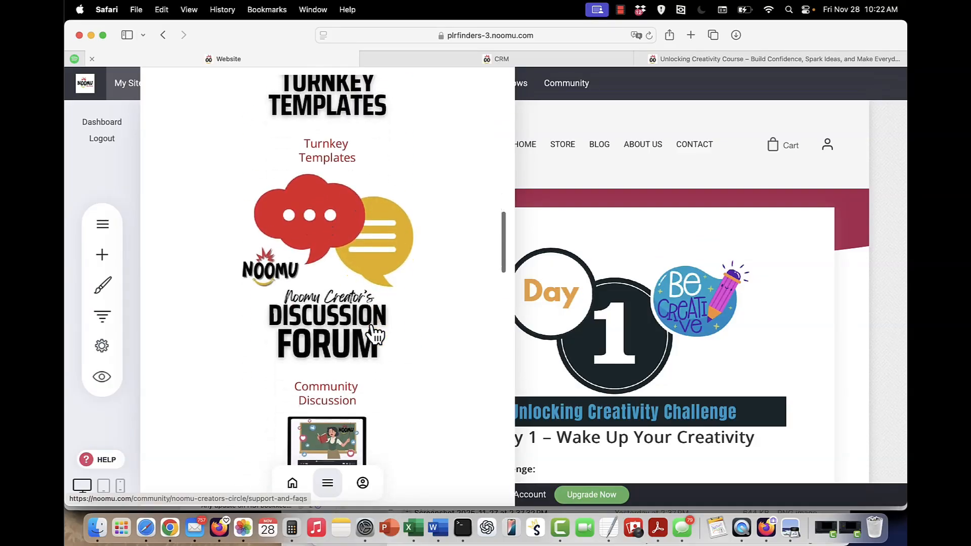
pyautogui.click(661, 185)
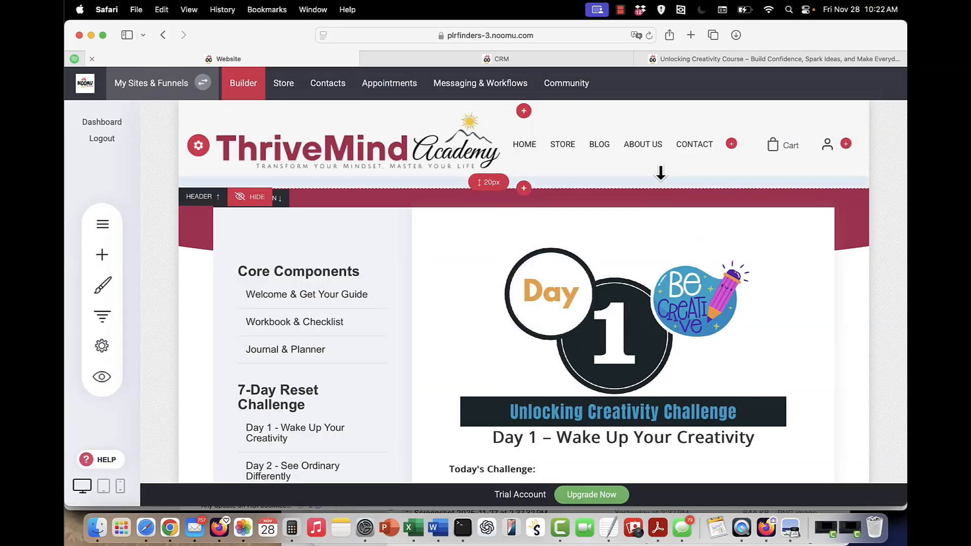